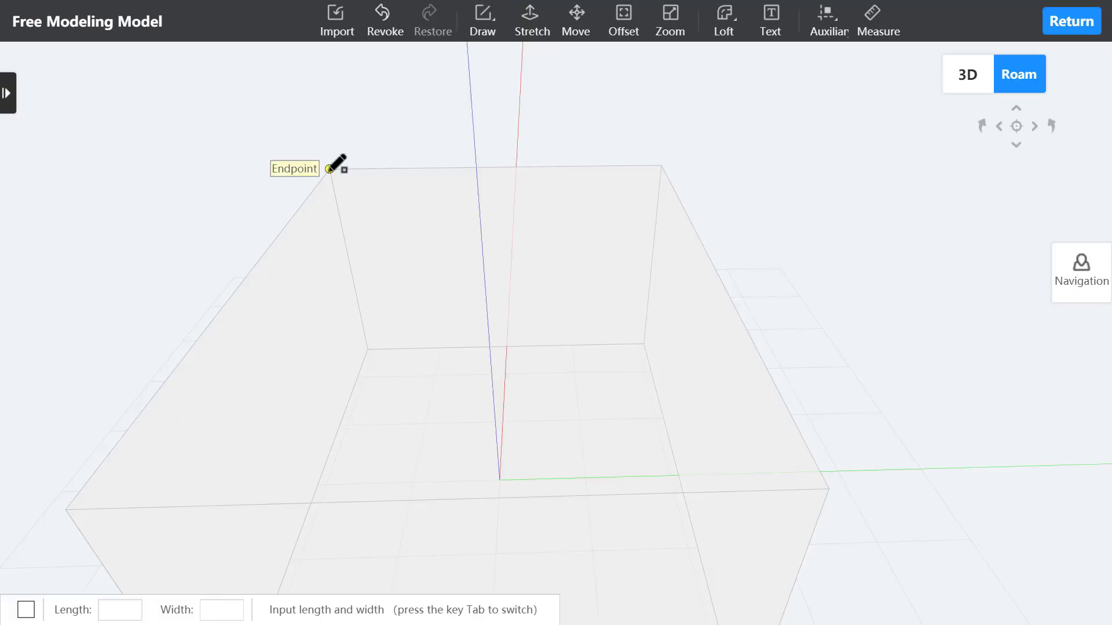
Step: Draw a rectangle with length 2800 and width 4200 on the room's back wall, starting from the wall's upper-left corner
click(329, 169)
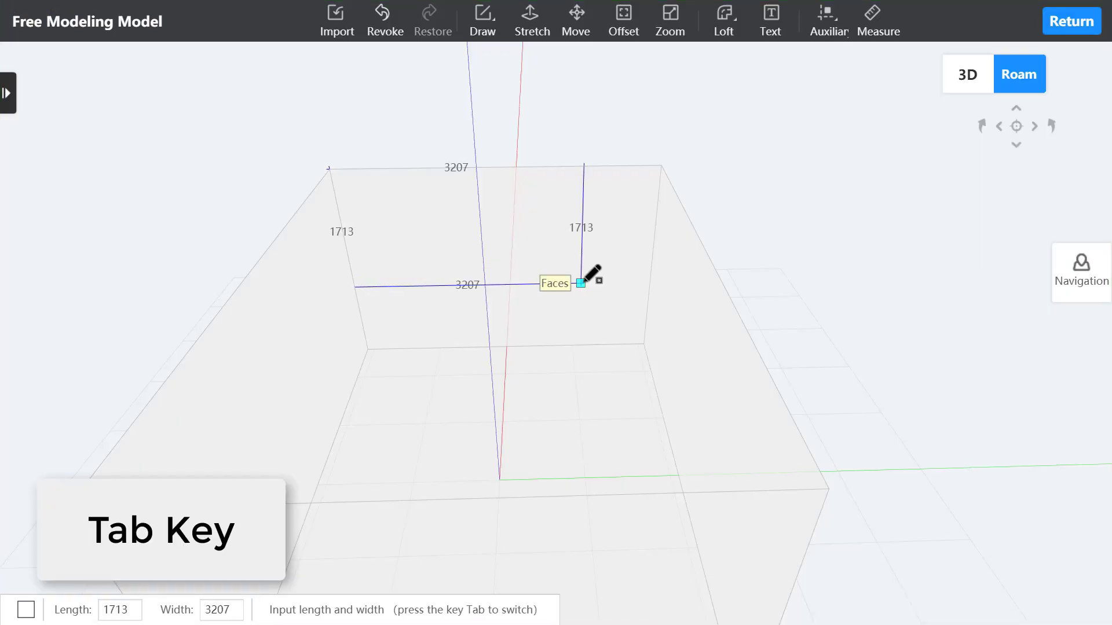
key(Tab)
text(2800)
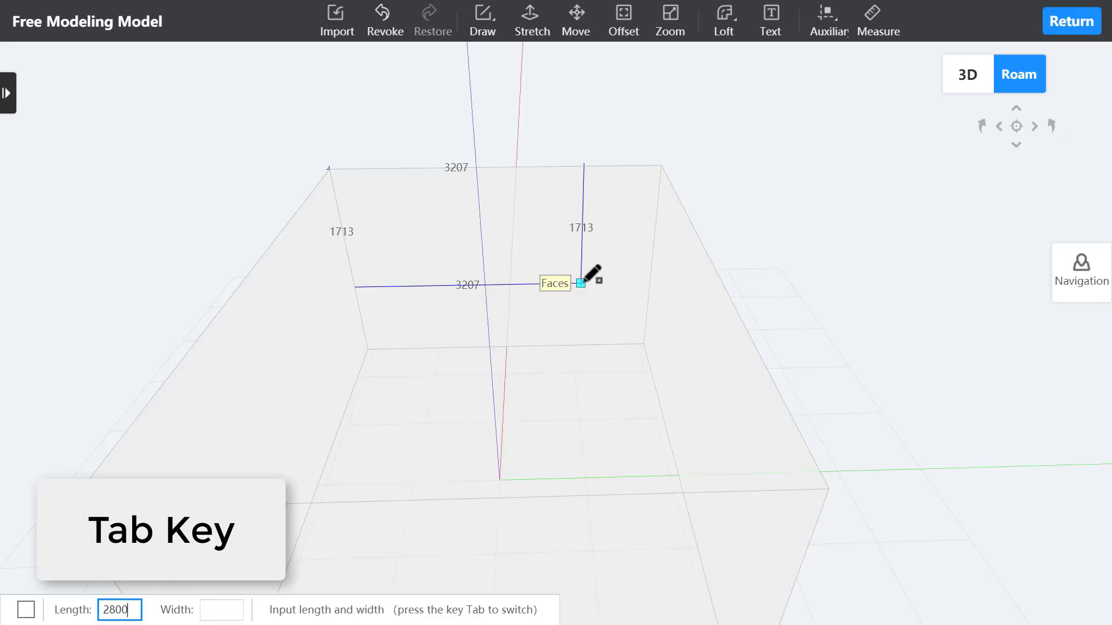
key(Tab)
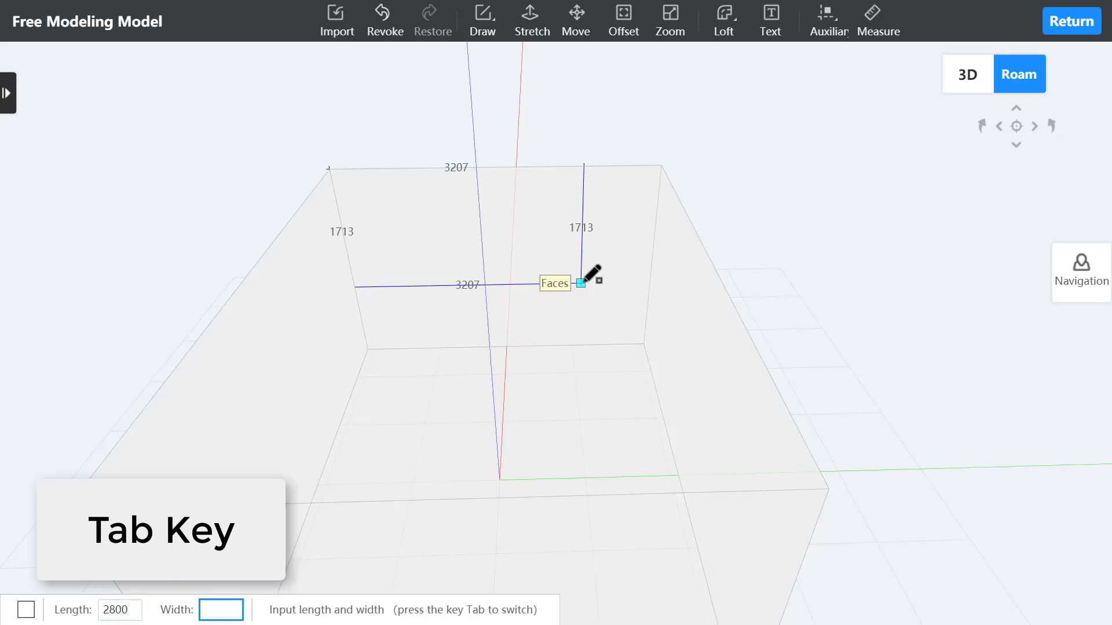
text(4200)
key(Return)
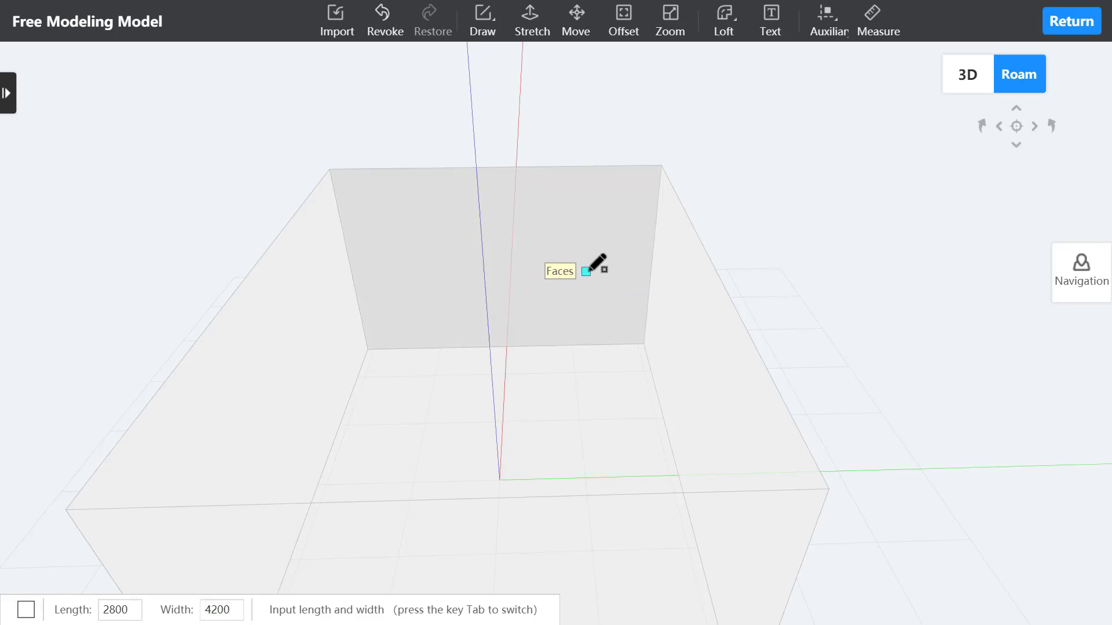
key(Escape)
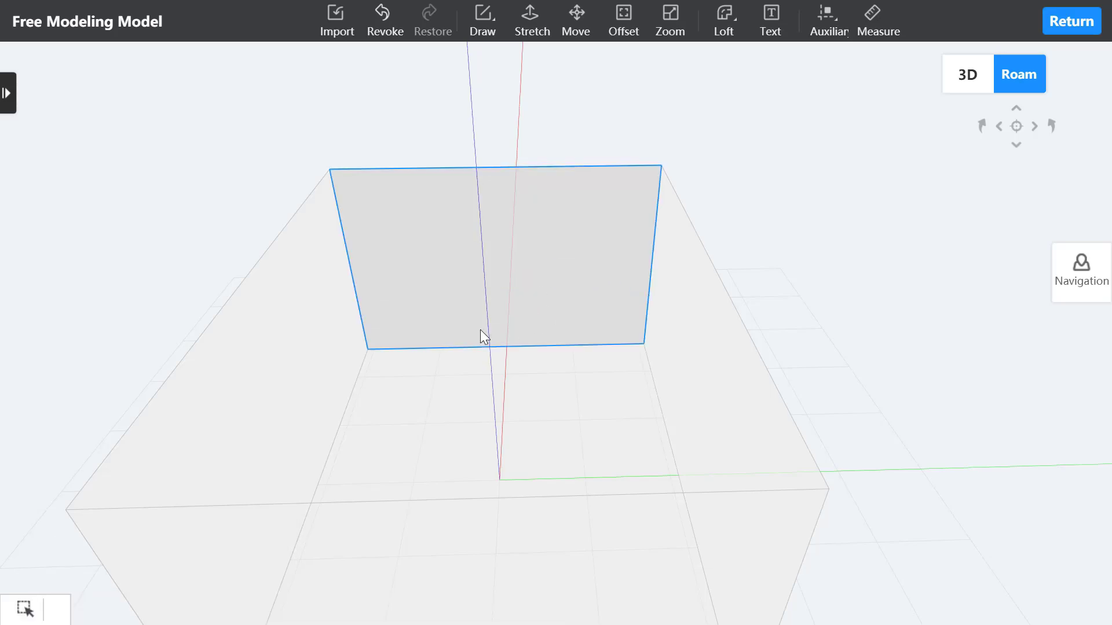
Step: Add a vertical auxiliary line on the back wall, offset 600 from its left edge
scroll(537, 315, up, 4)
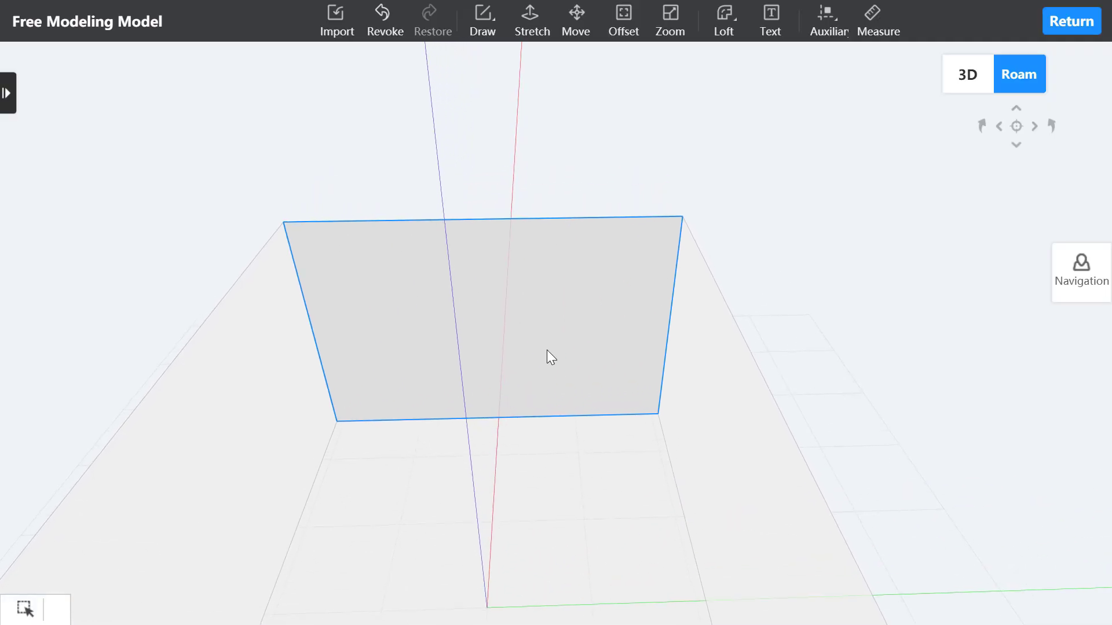
scroll(552, 383, up, 2)
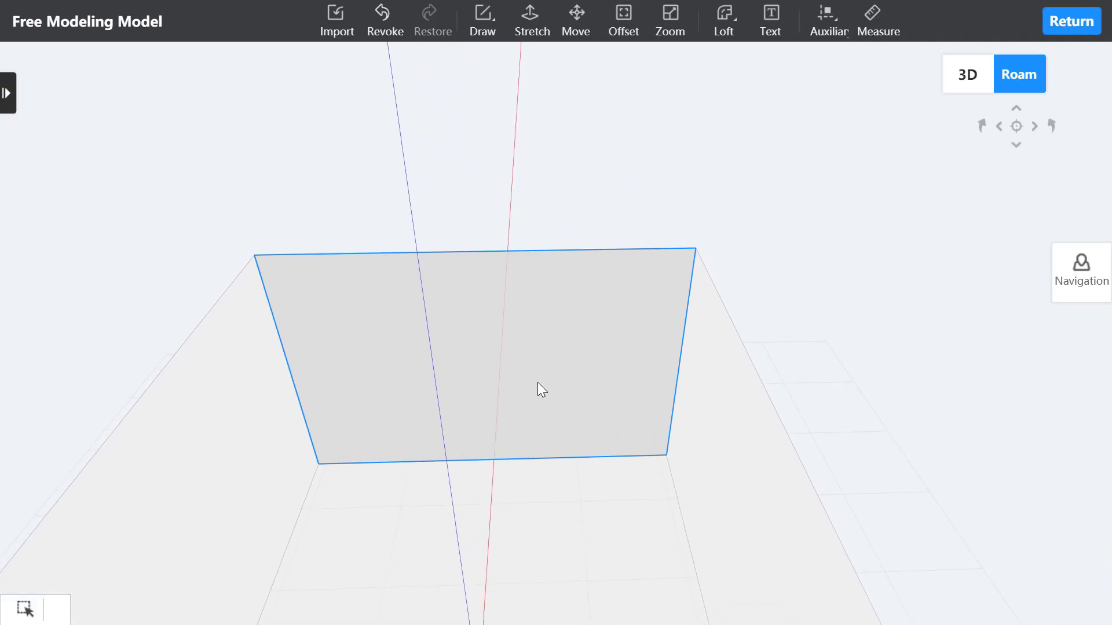
click(832, 33)
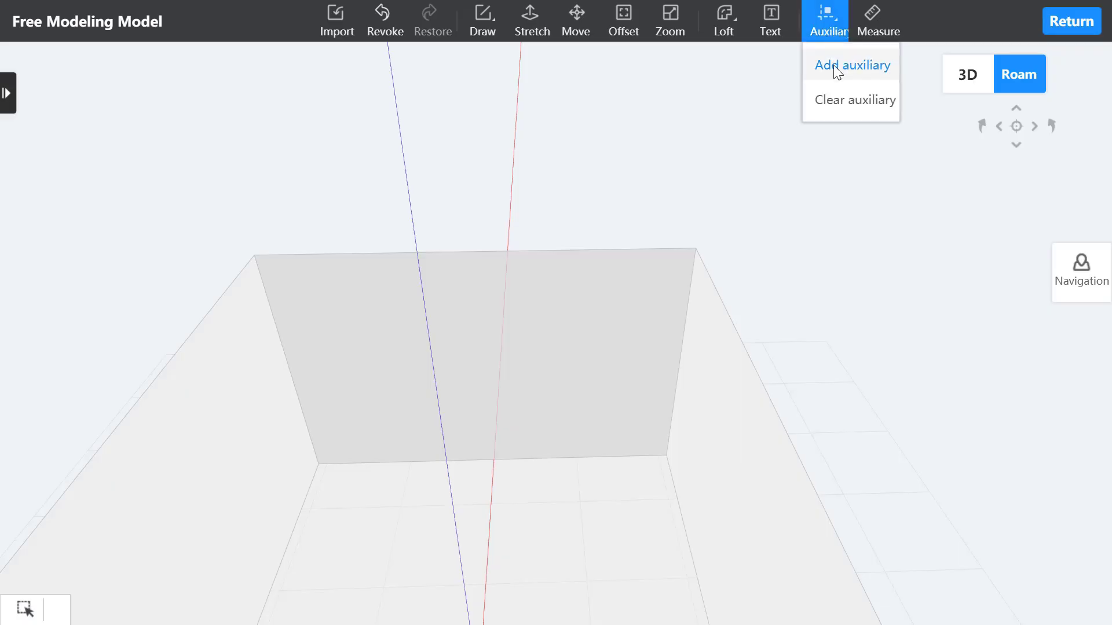
click(833, 65)
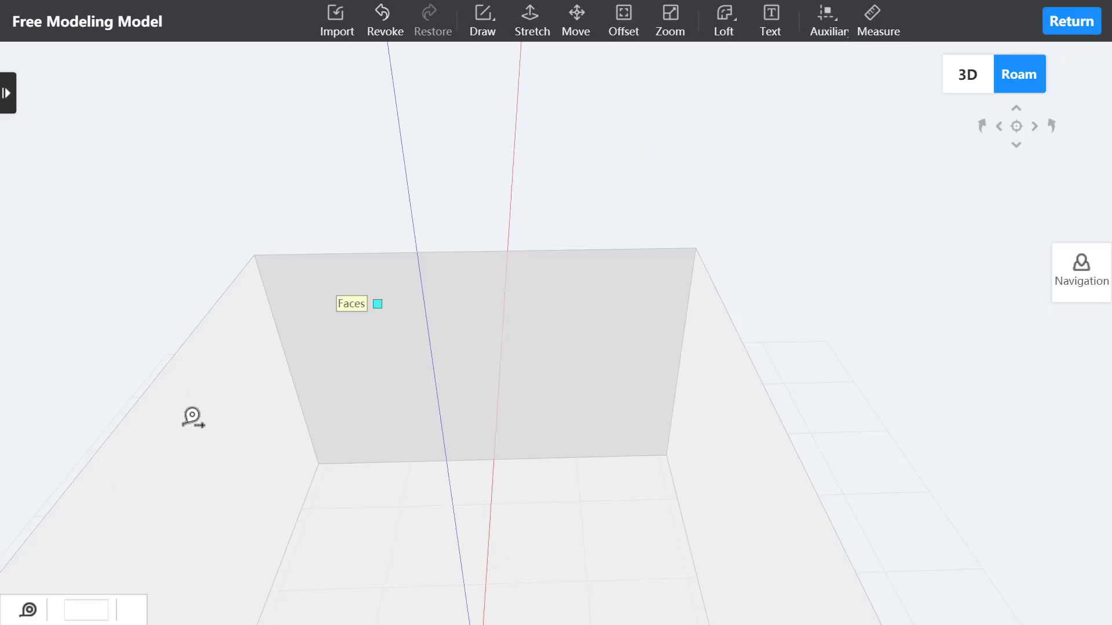
click(285, 353)
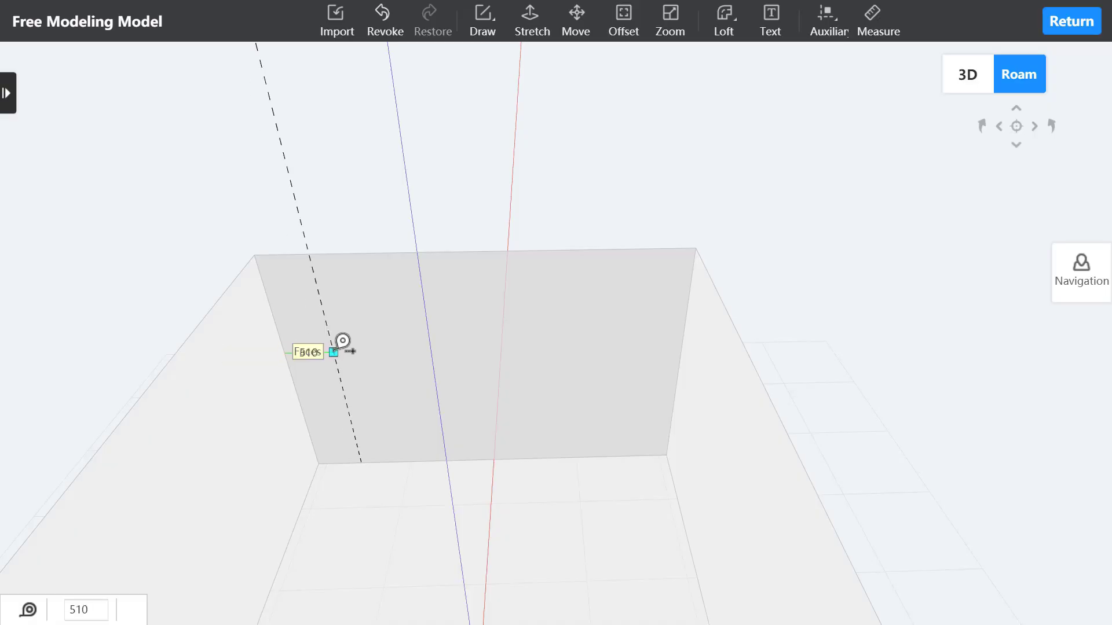
text(600)
key(Return)
key(Escape)
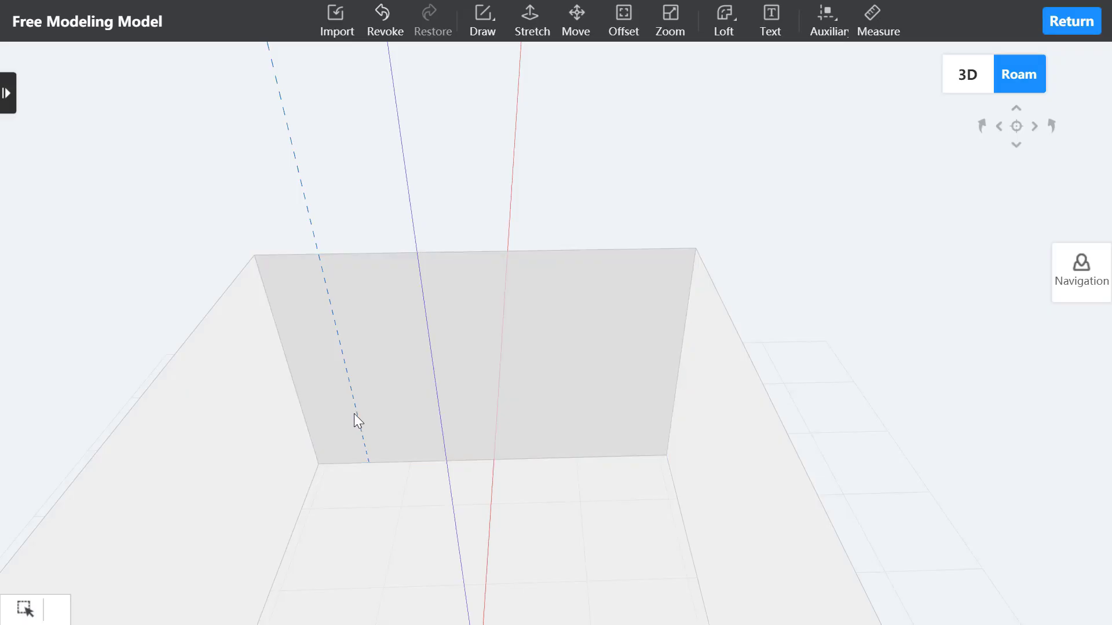
Step: Draw a line along the auxiliary line from the back wall's top edge to its bottom edge, splitting off a narrow strip
click(471, 32)
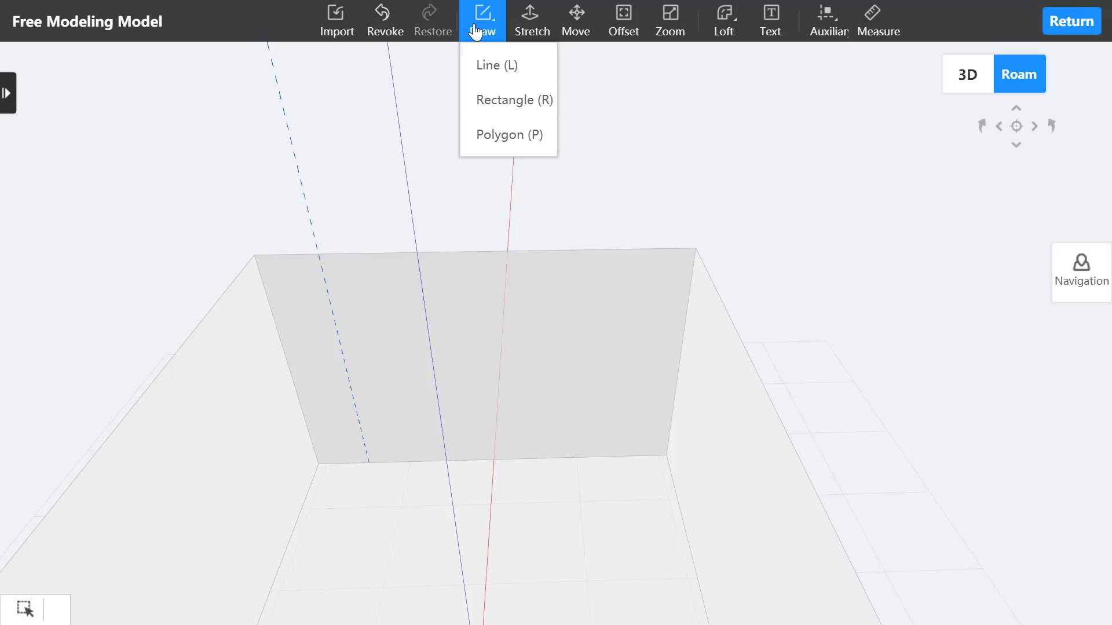
click(490, 72)
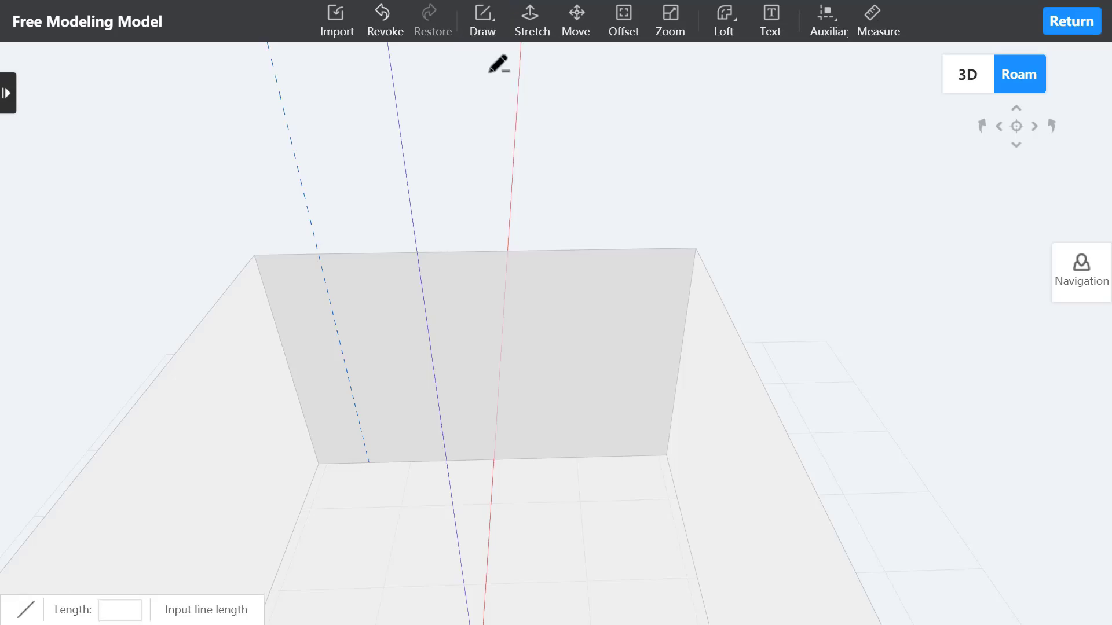
click(319, 255)
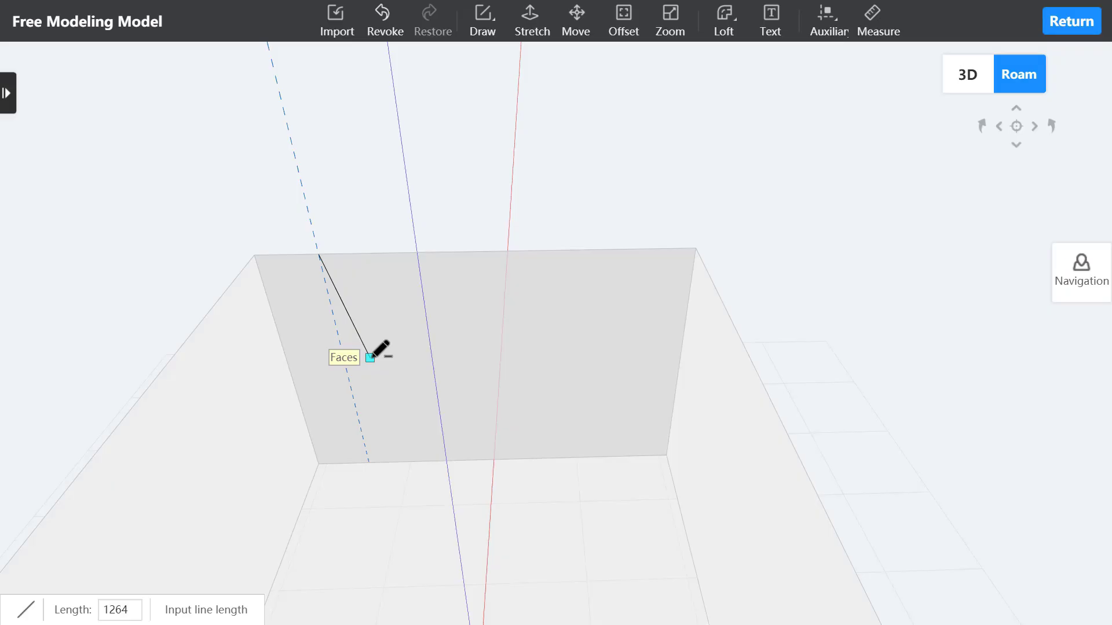
click(369, 462)
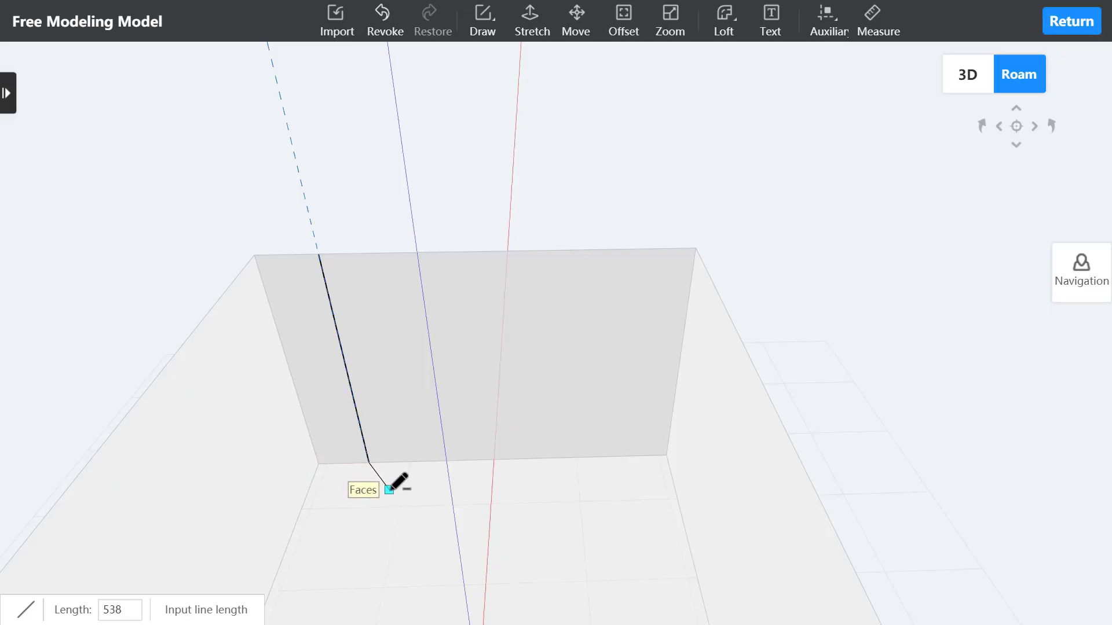
right_click(389, 490)
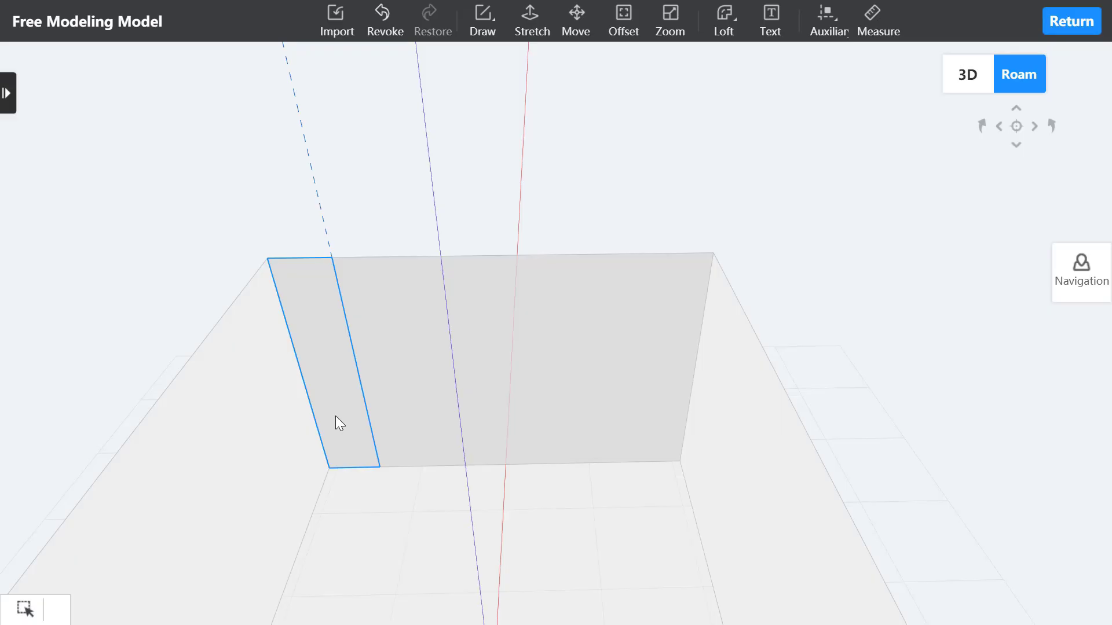
Step: Stretch the narrow strip at the back wall's left end 600 into the room to form a column
click(340, 406)
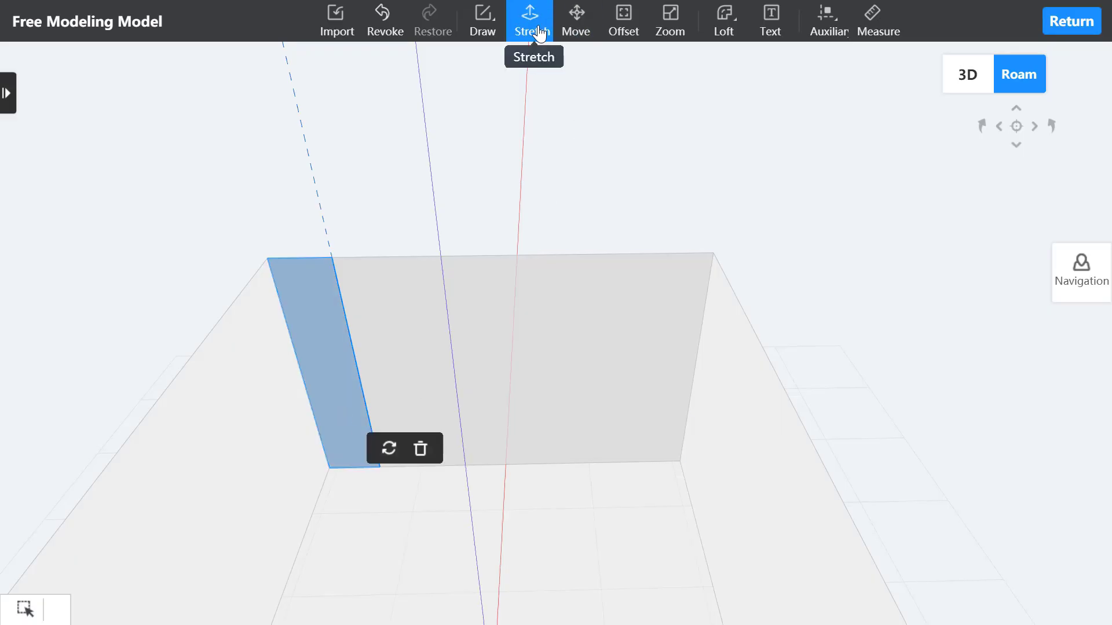
click(533, 28)
click(332, 420)
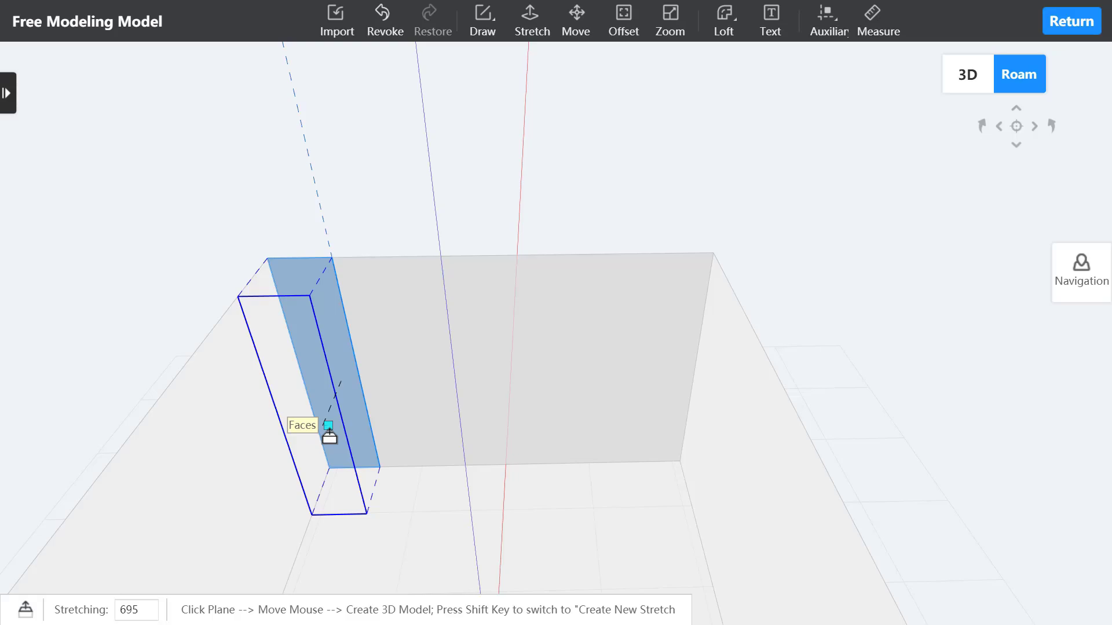
text(600)
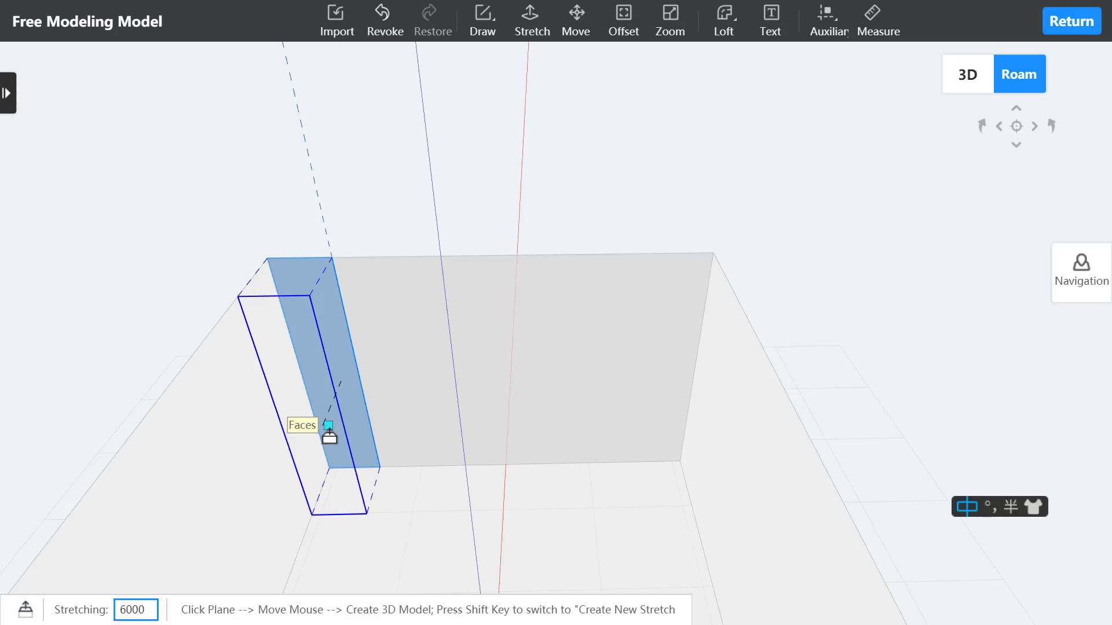
key(Return)
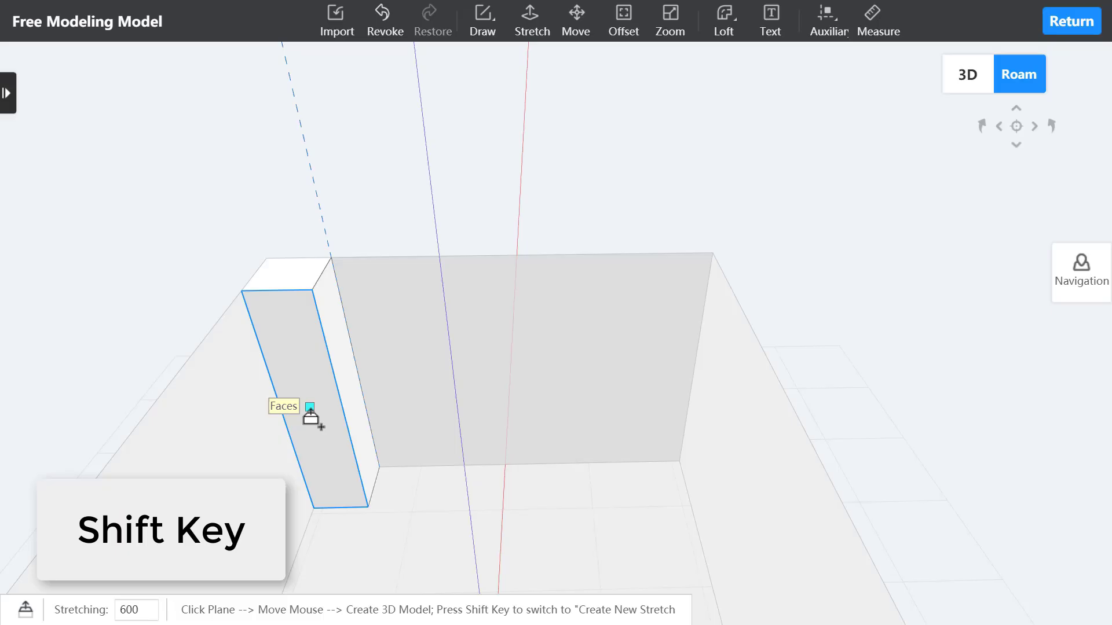
Step: Stretch the column's front face outward by 100 in Create New Stretch mode, keeping it as a separate section
click(310, 413)
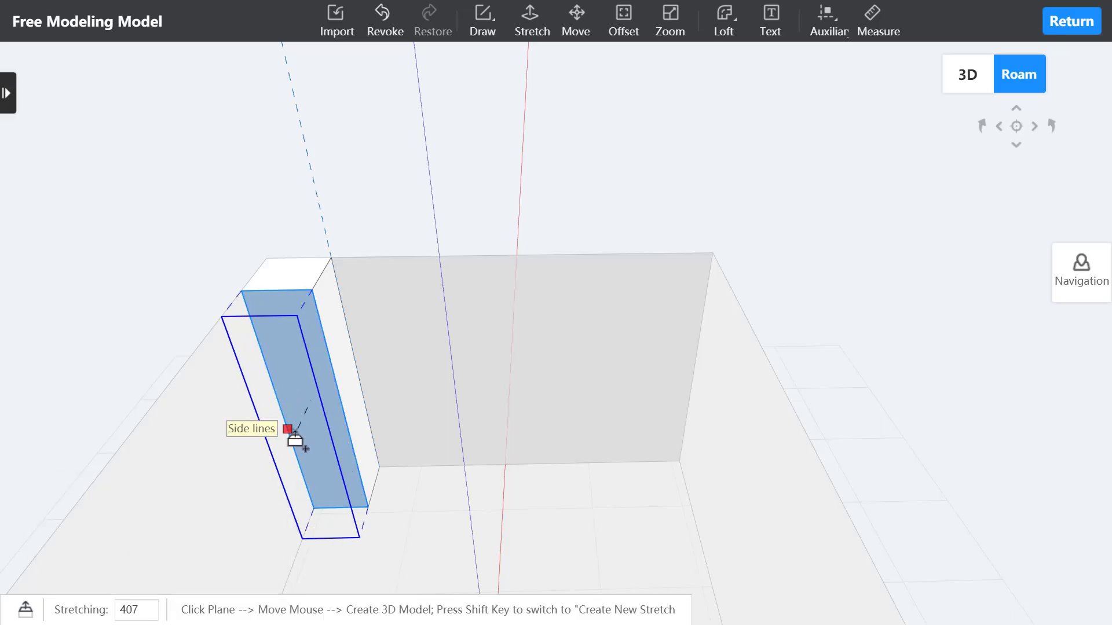
text(100)
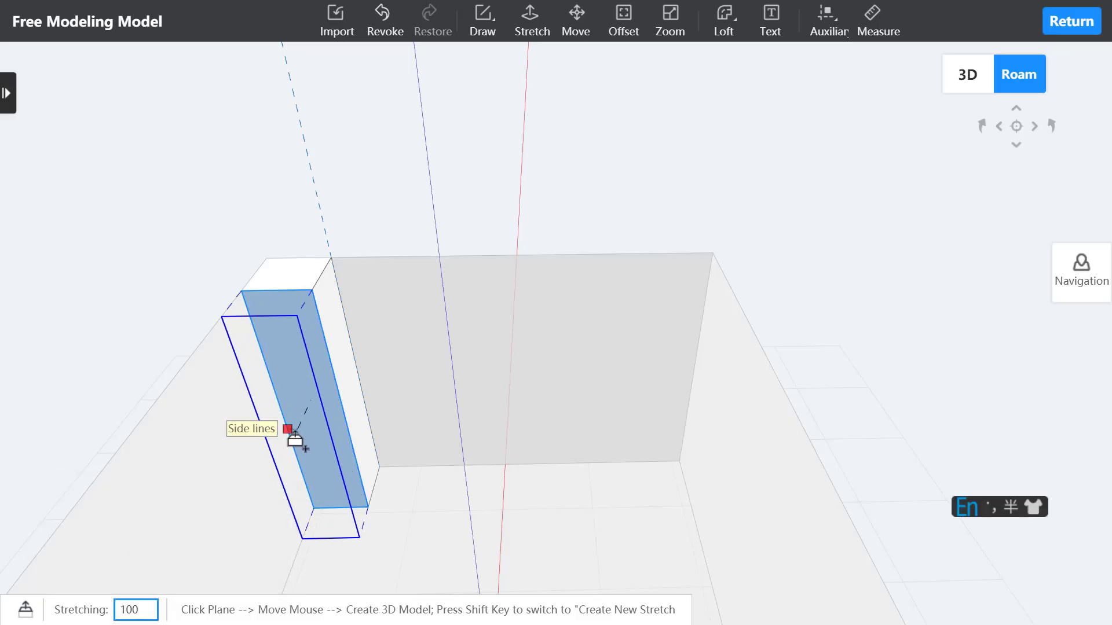
key(Return)
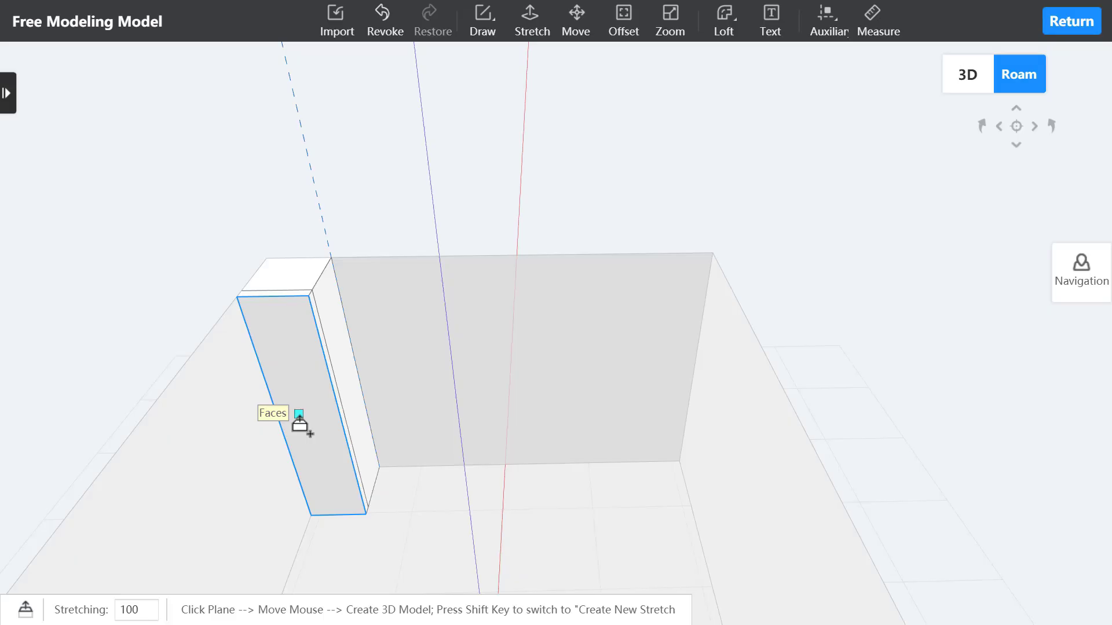
key(Escape)
Step: Examine the column from above and select its top faces to check how the two stretched sections are divided
key(a)
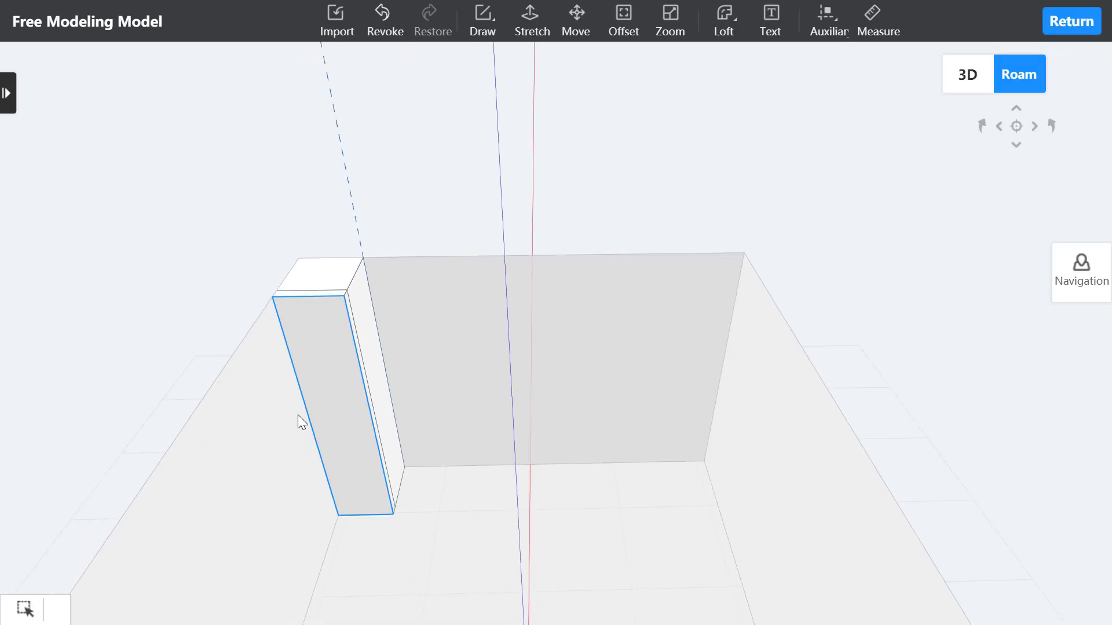
key(q)
key(w)
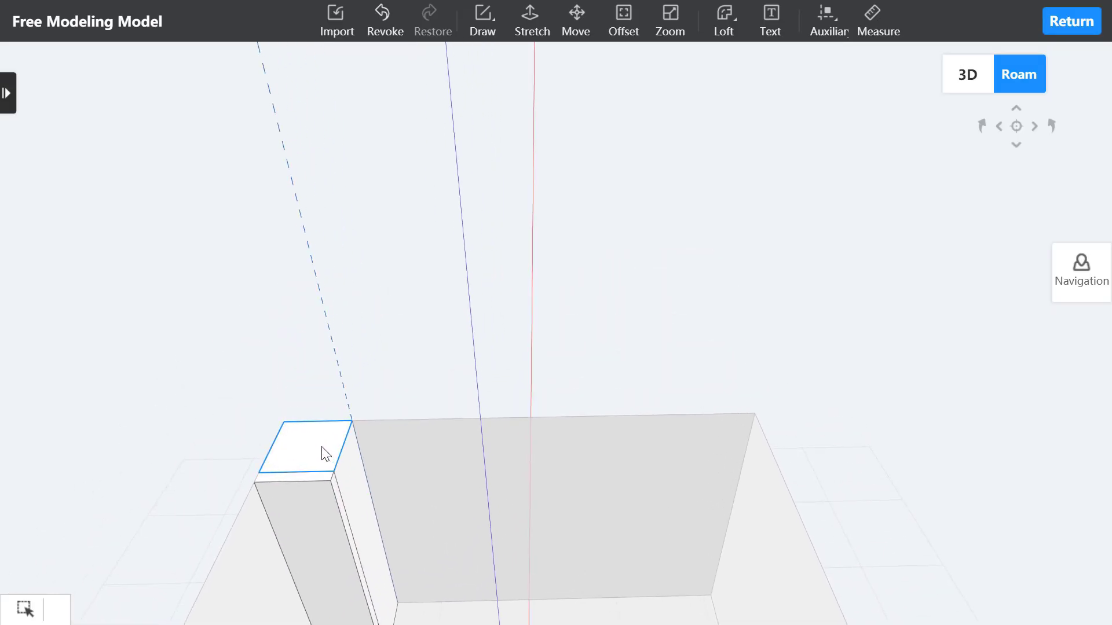
click(322, 457)
click(311, 477)
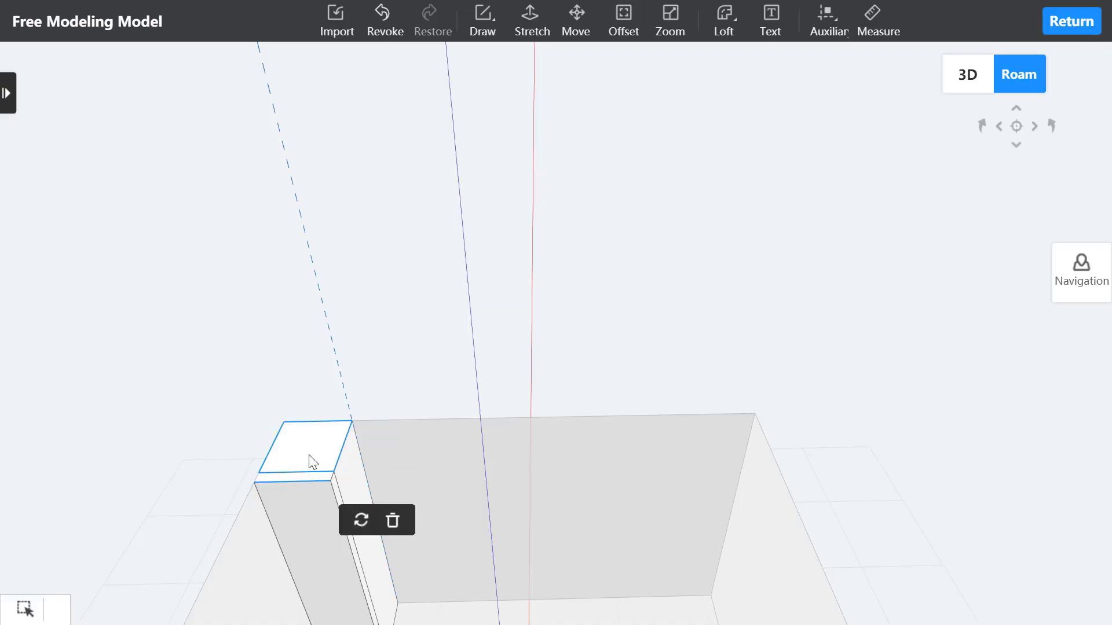
click(310, 467)
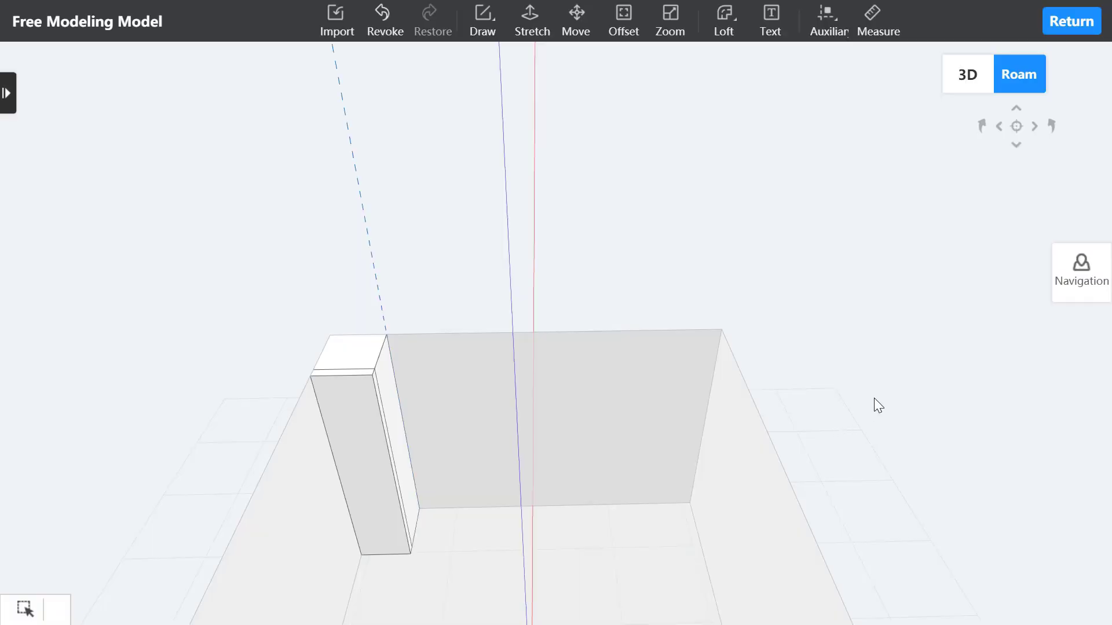
Step: Draw a rectangle with length 700 and width 450 on the floor in front of the corner column
mouse_move(874, 398)
mouse_down()
mouse_move(846, 496)
mouse_move(831, 483)
mouse_up()
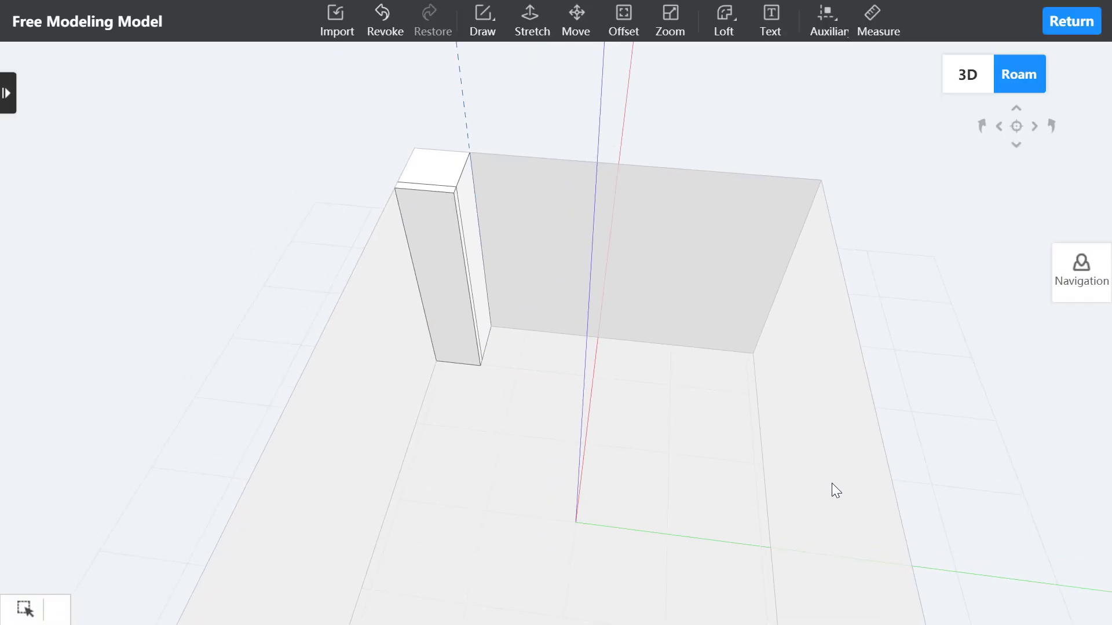
mouse_move(488, 28)
click(492, 110)
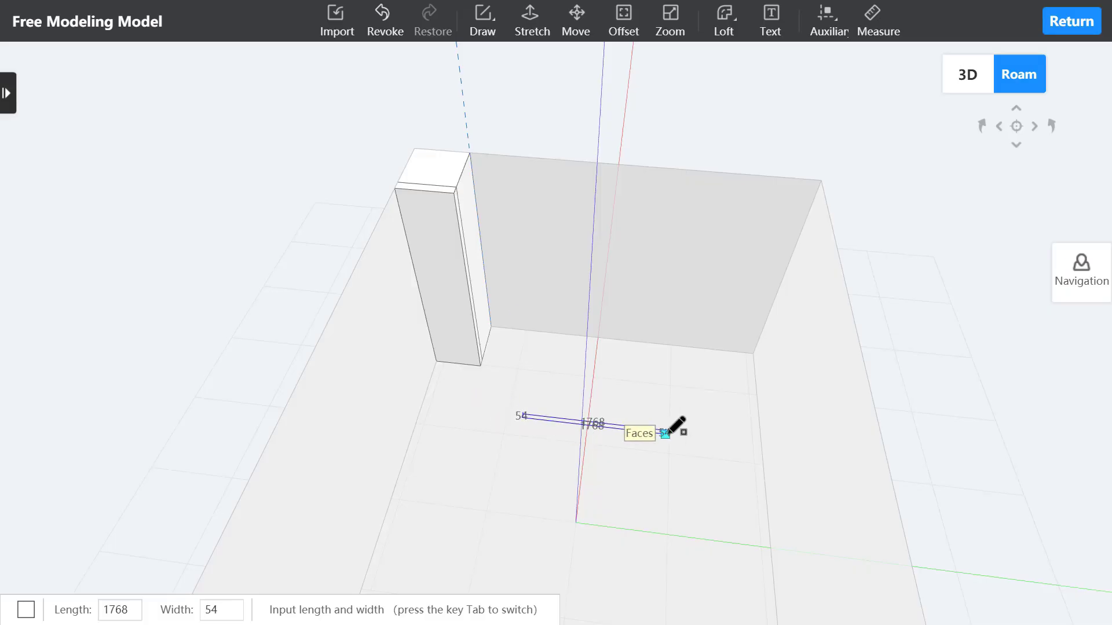
text(700)
key(Tab)
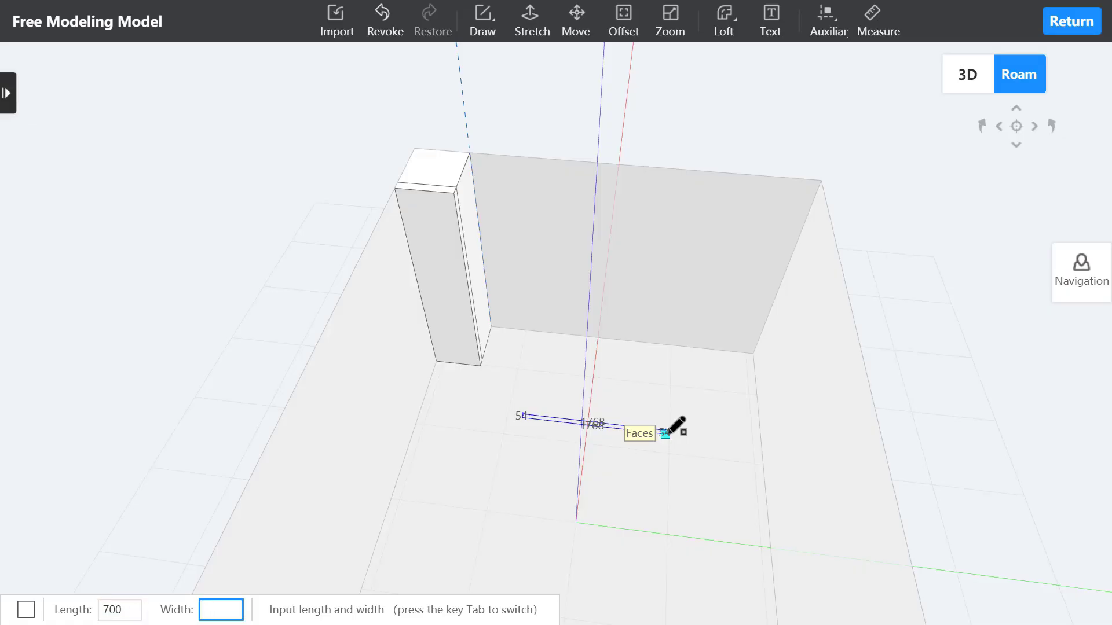
text(450)
key(Return)
key(Escape)
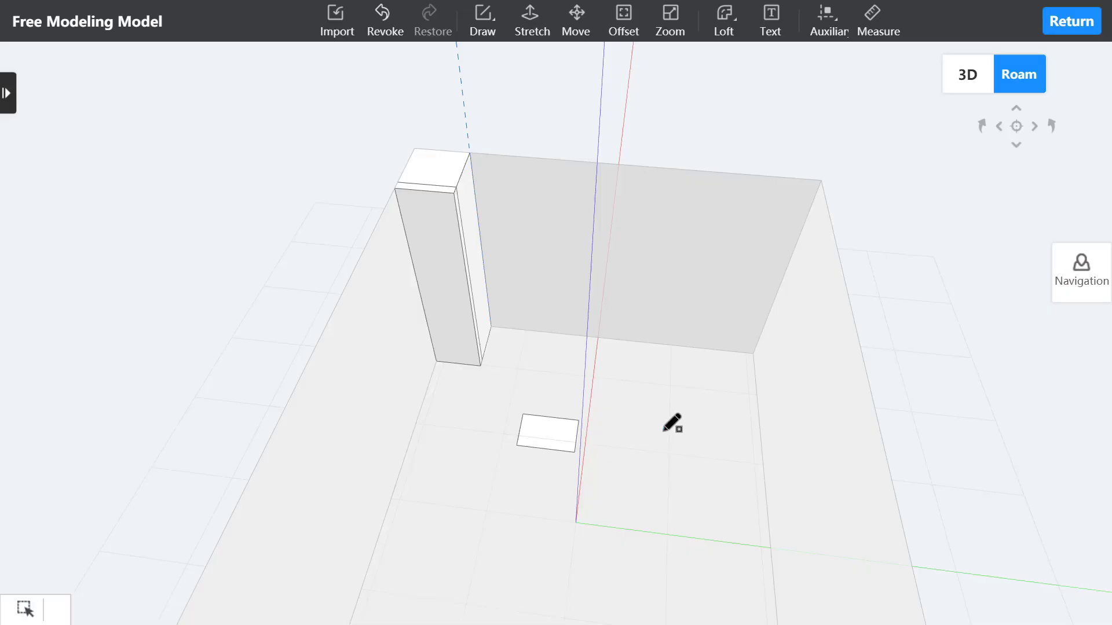
Step: Stretch the floor rectangle upward by 2800 to form a freestanding column
click(528, 29)
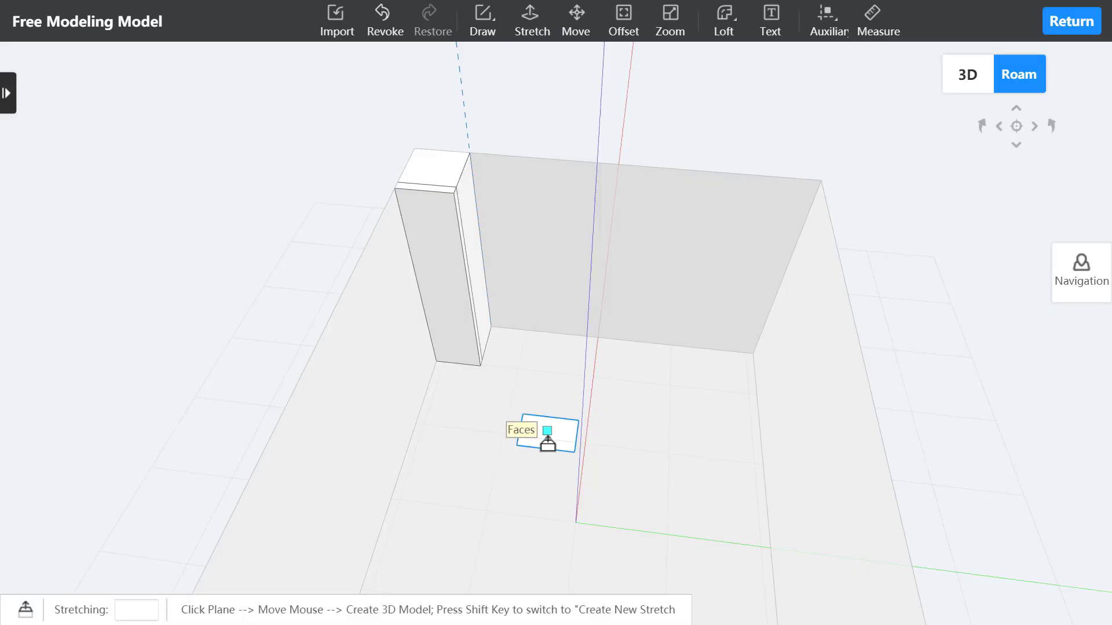
click(542, 435)
text(2800)
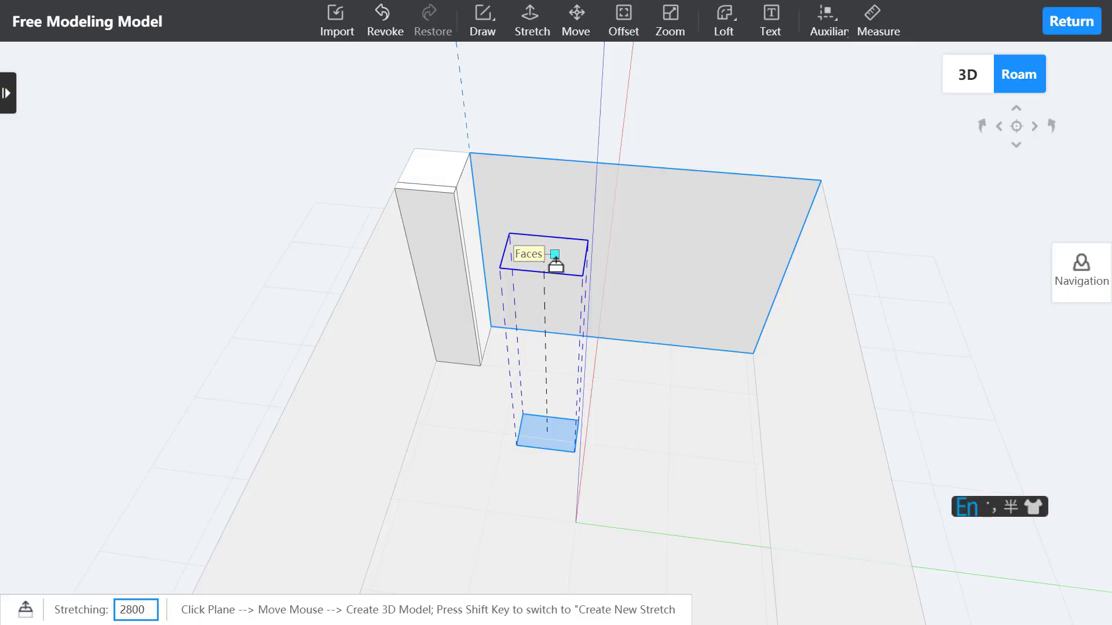
key(Return)
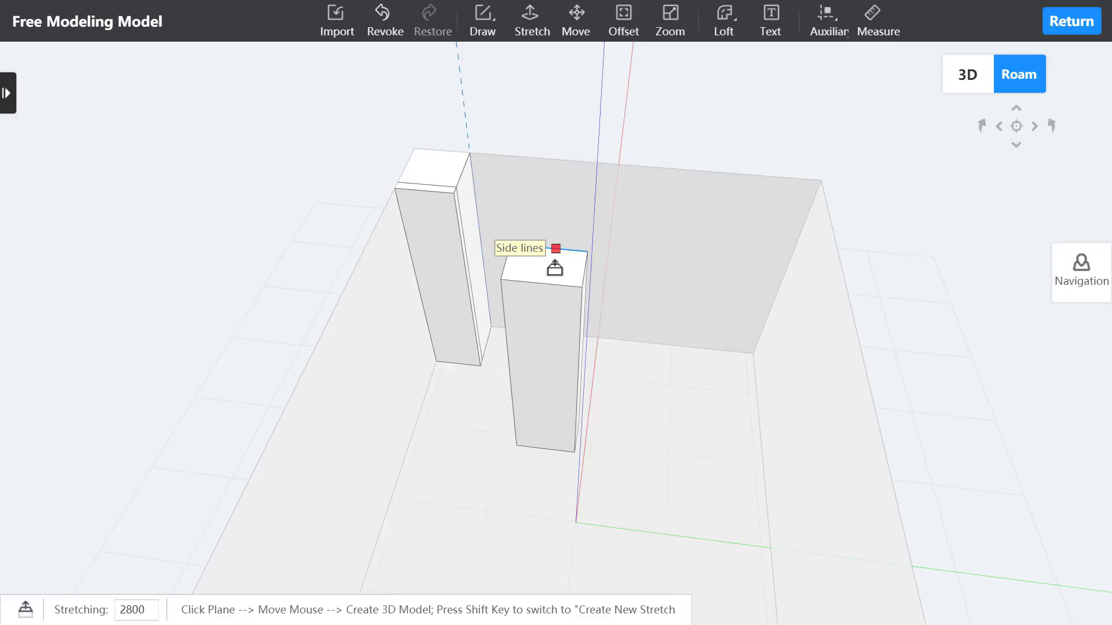
key(Escape)
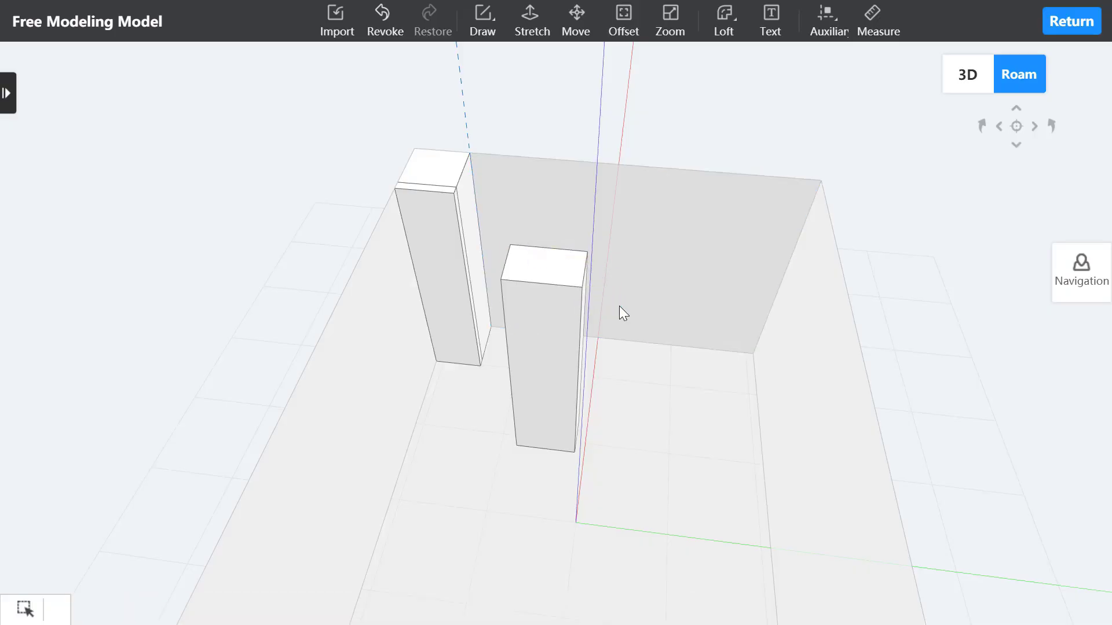
Step: Offset the freestanding column's front face inward by 30
click(626, 27)
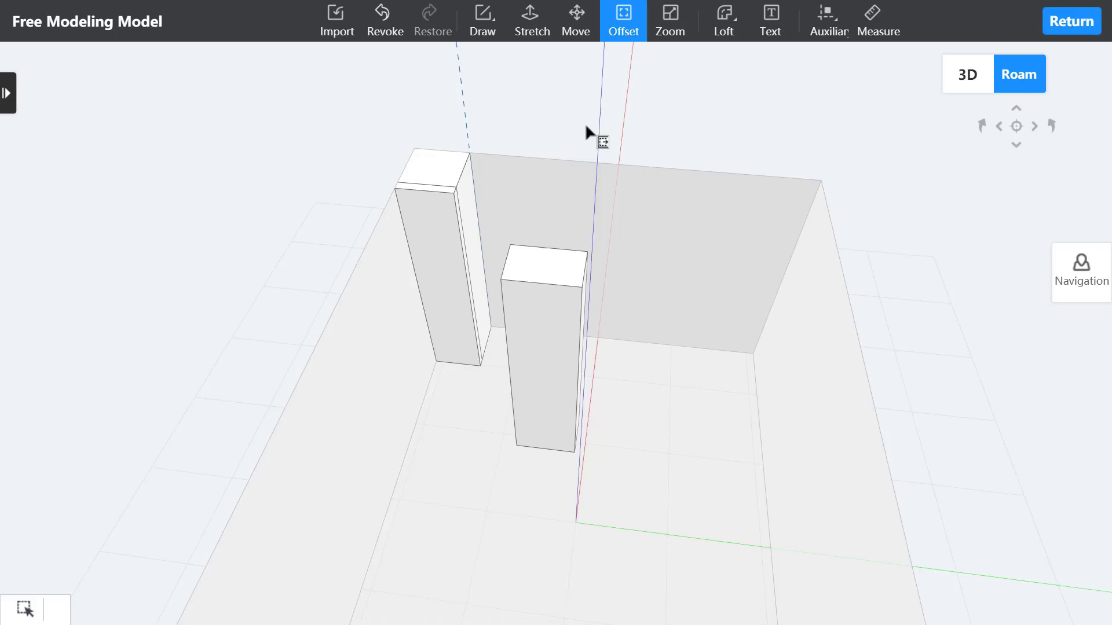
click(546, 377)
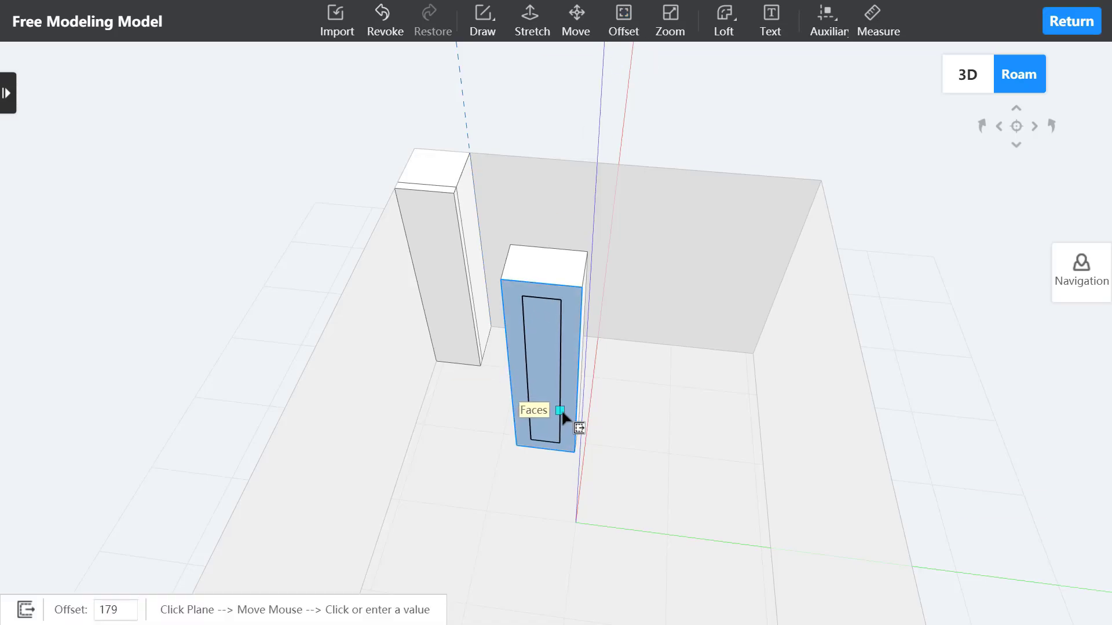
text(30)
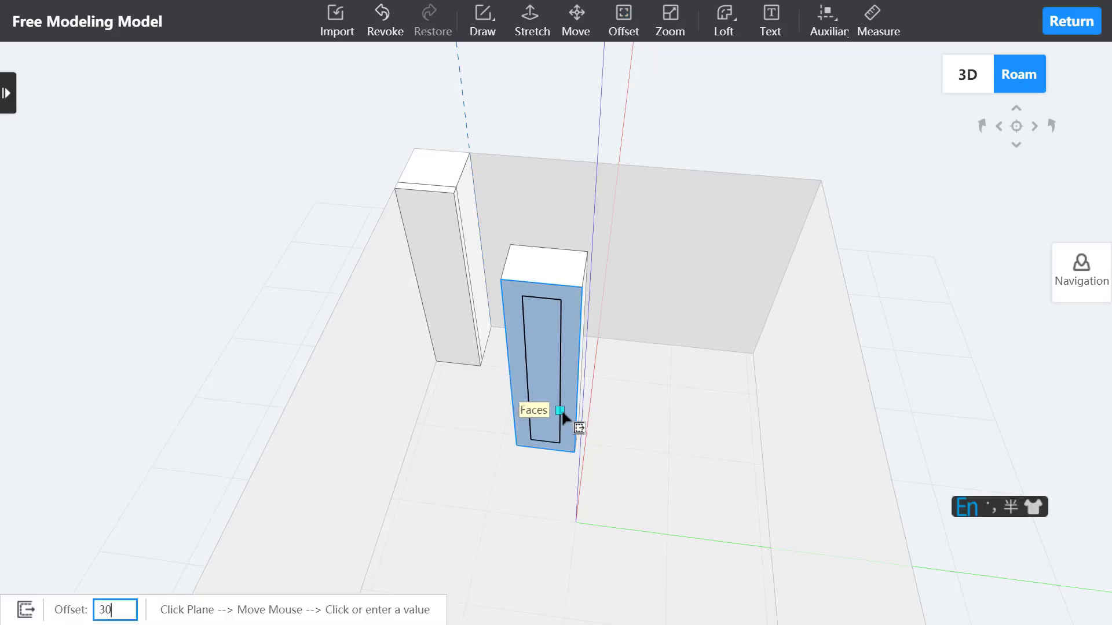
key(Return)
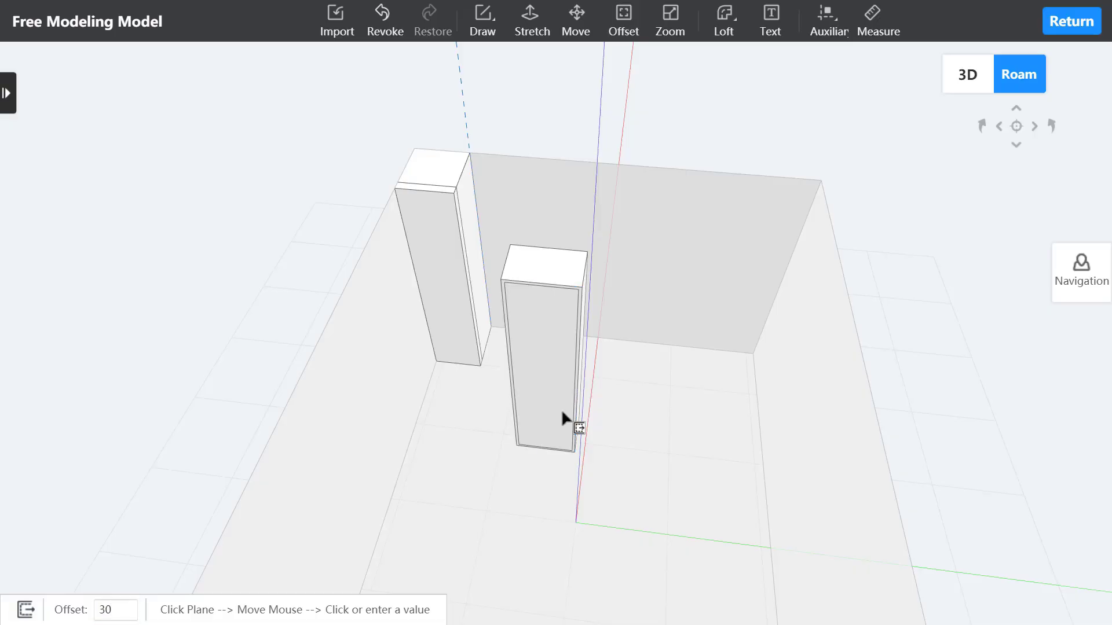
click(550, 379)
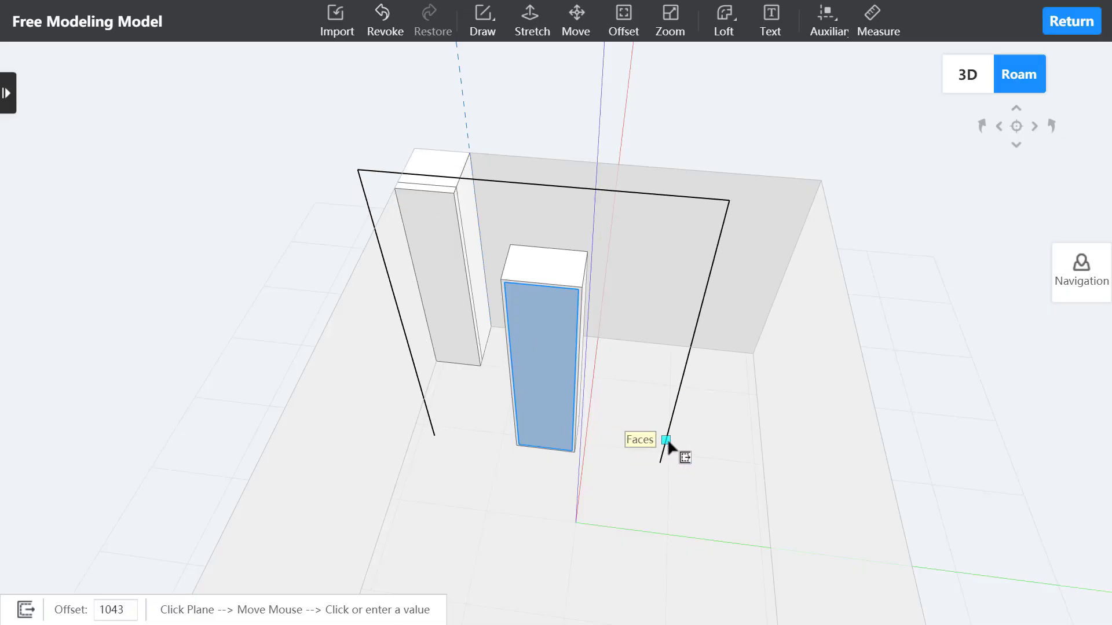
key(Escape)
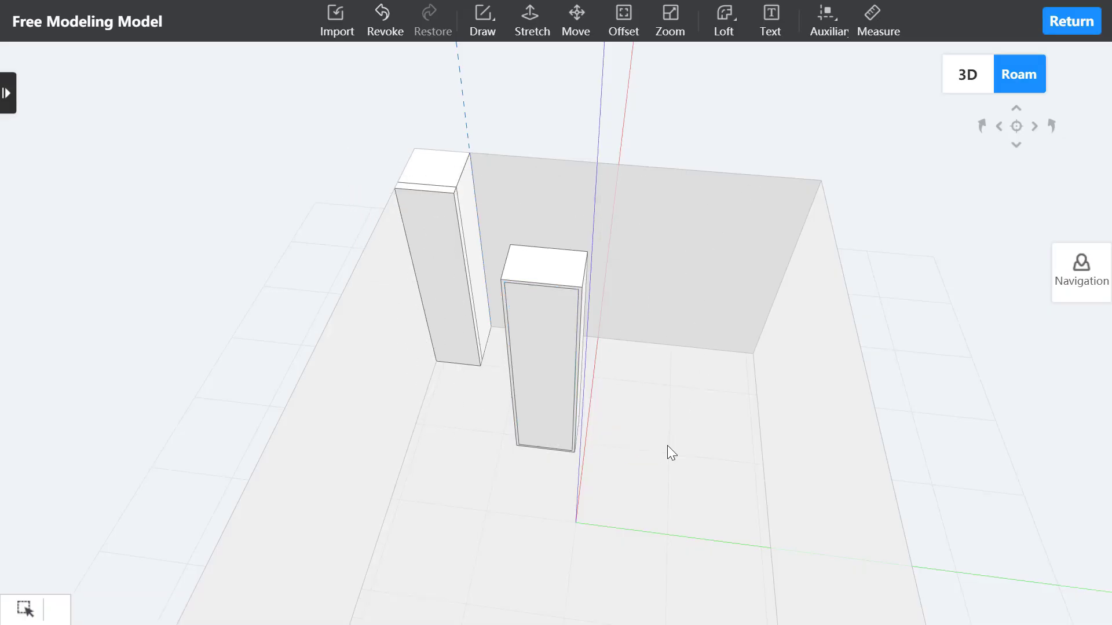
Step: Add two horizontal auxiliary lines across the freestanding column's front face, one 900 below the top edge and another 900 below the first
mouse_move(819, 40)
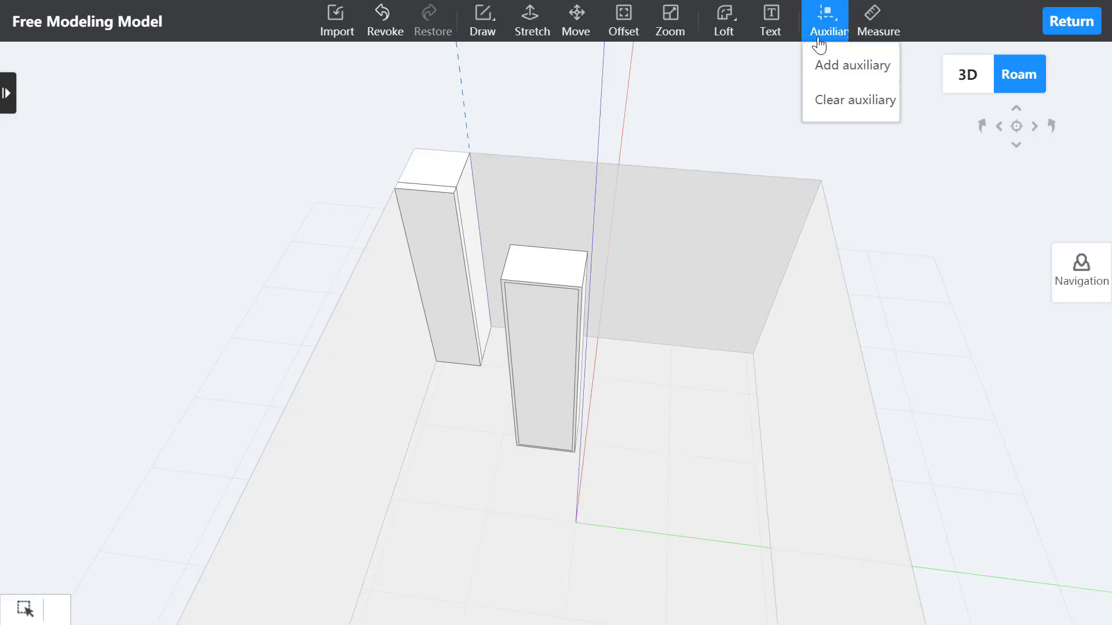
click(845, 66)
scroll(570, 287, up, 5)
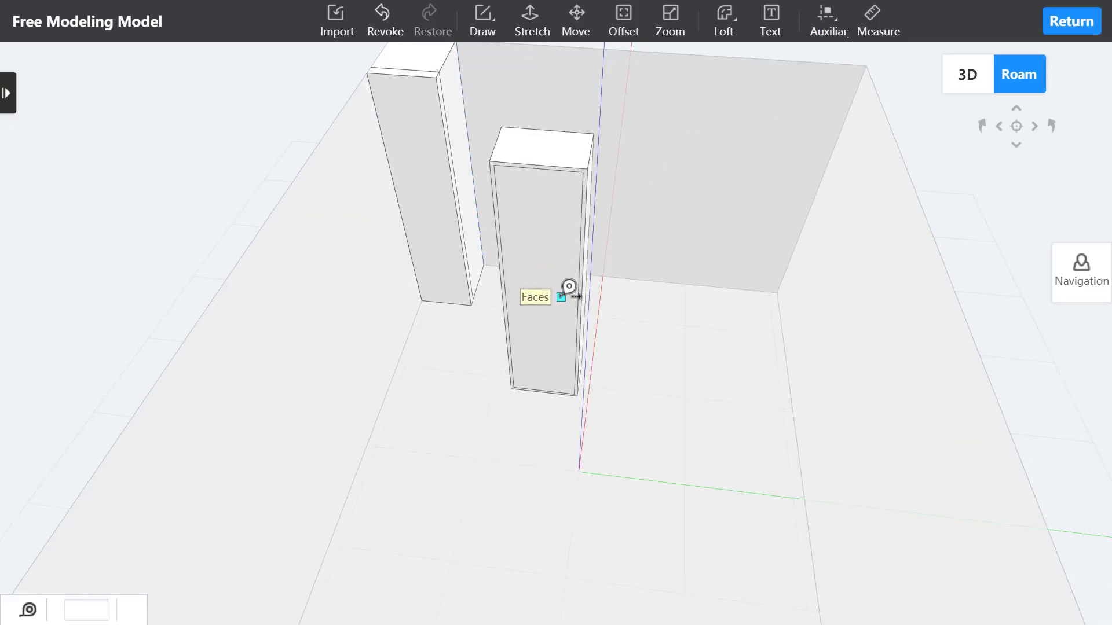
scroll(568, 288, up, 3)
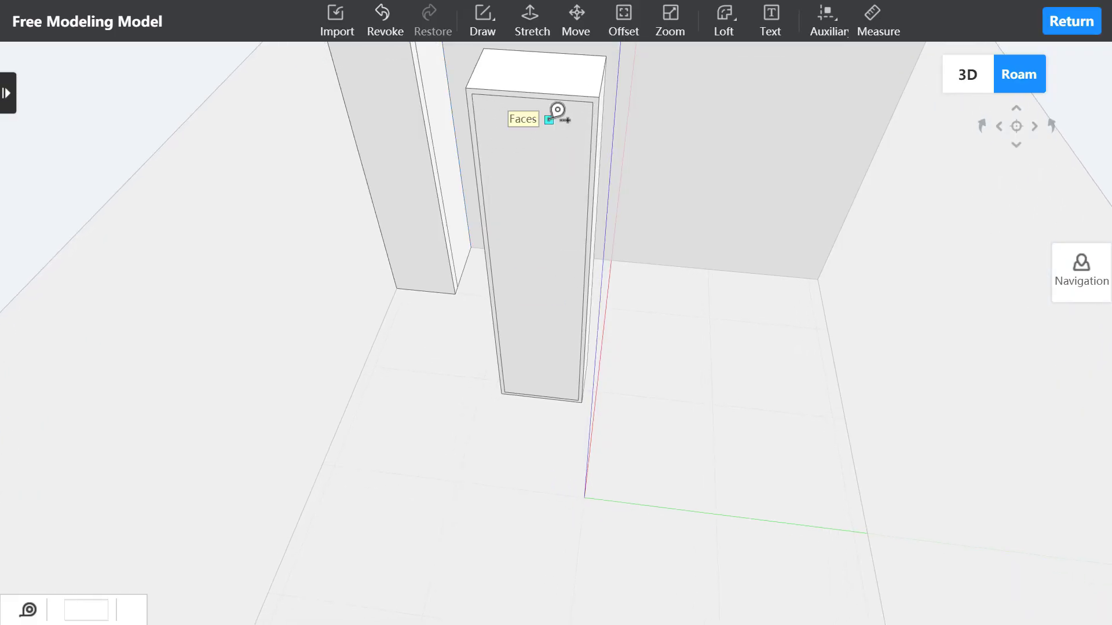
click(542, 93)
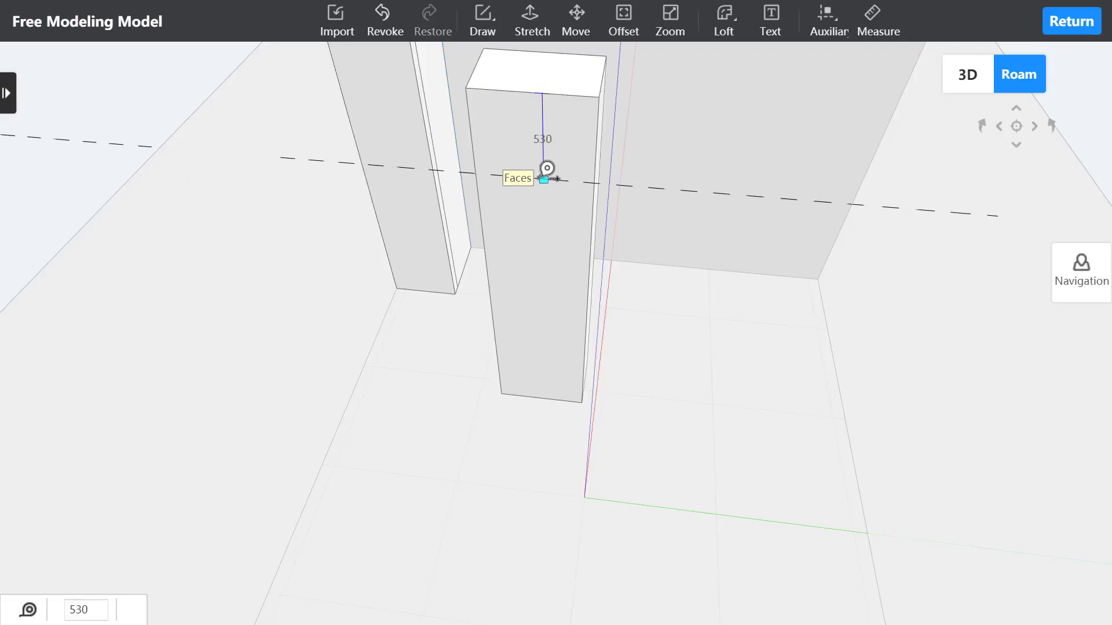
text(900)
key(Return)
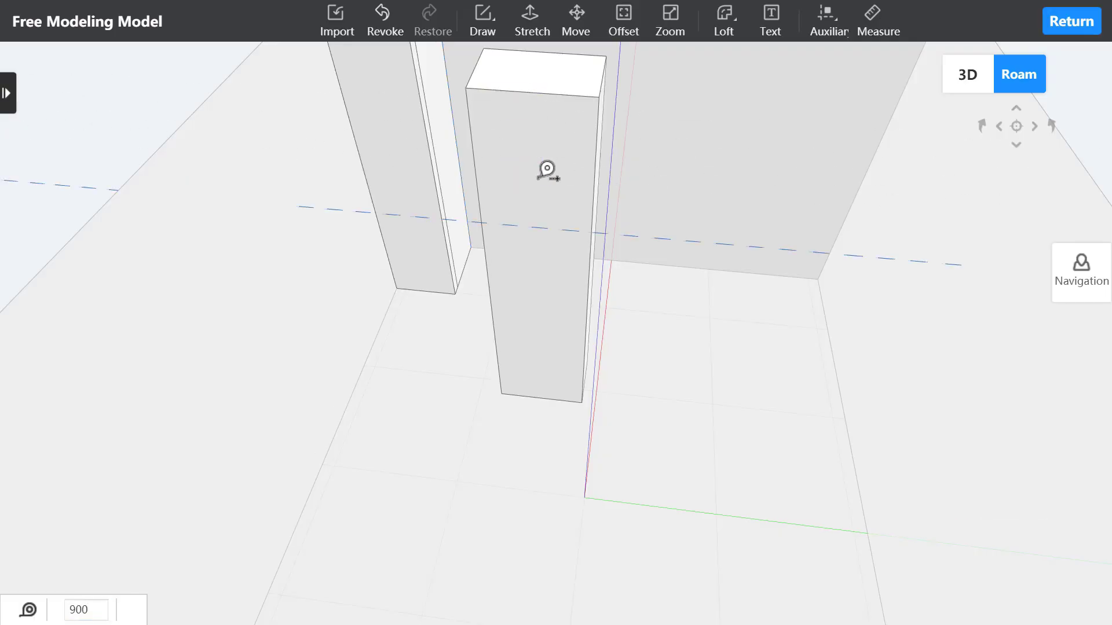
click(549, 229)
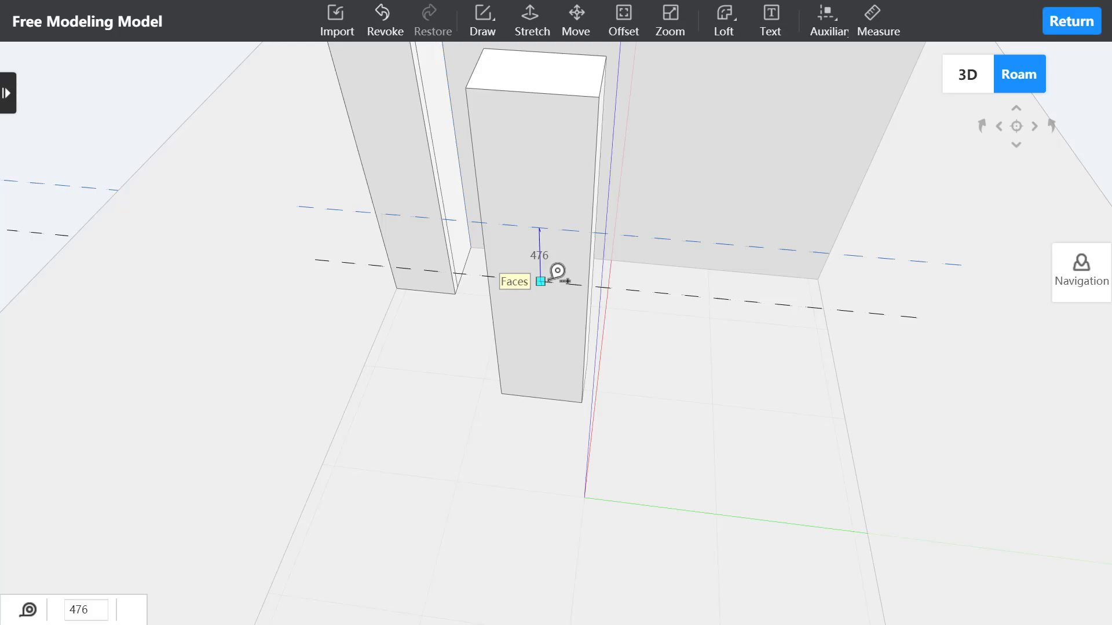
text(900)
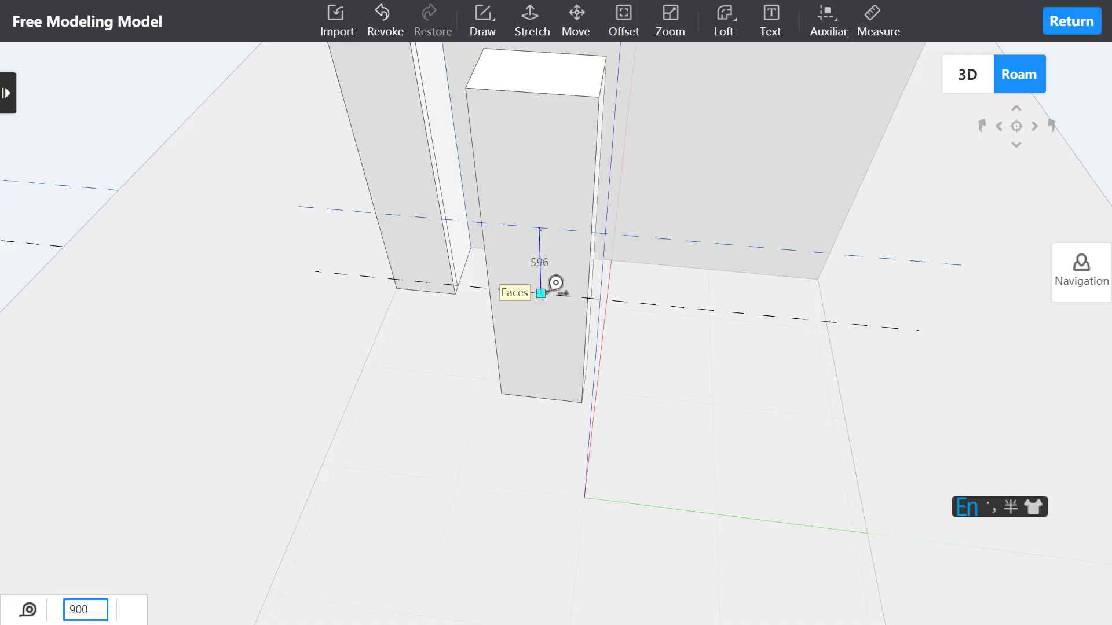
key(Return)
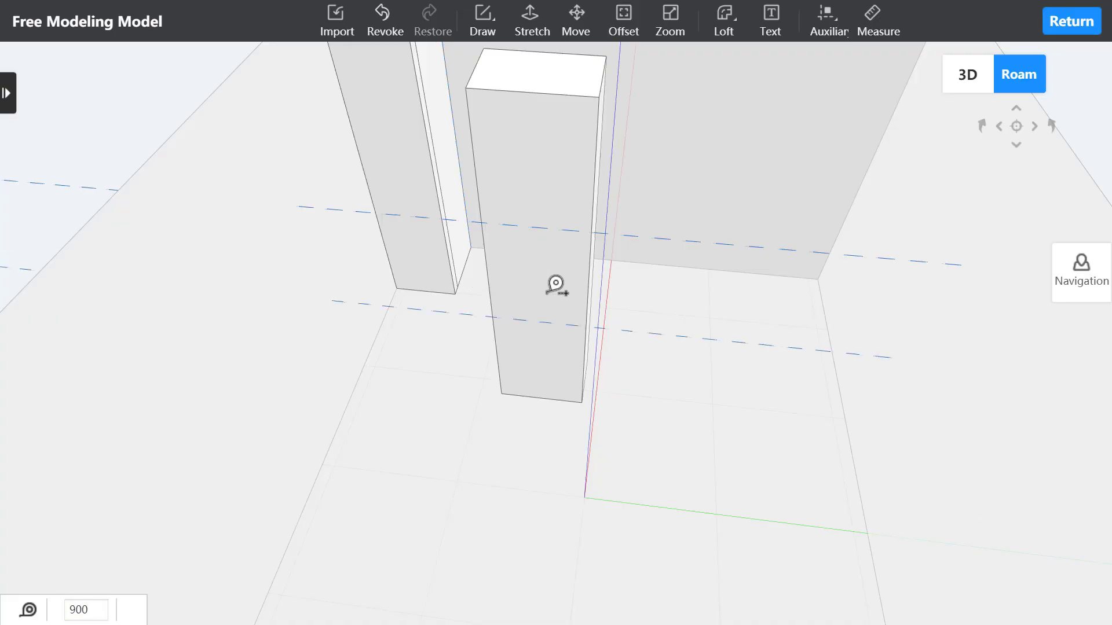
Step: Add another auxiliary line 20 above each of the two auxiliary lines on the column's front face
click(540, 227)
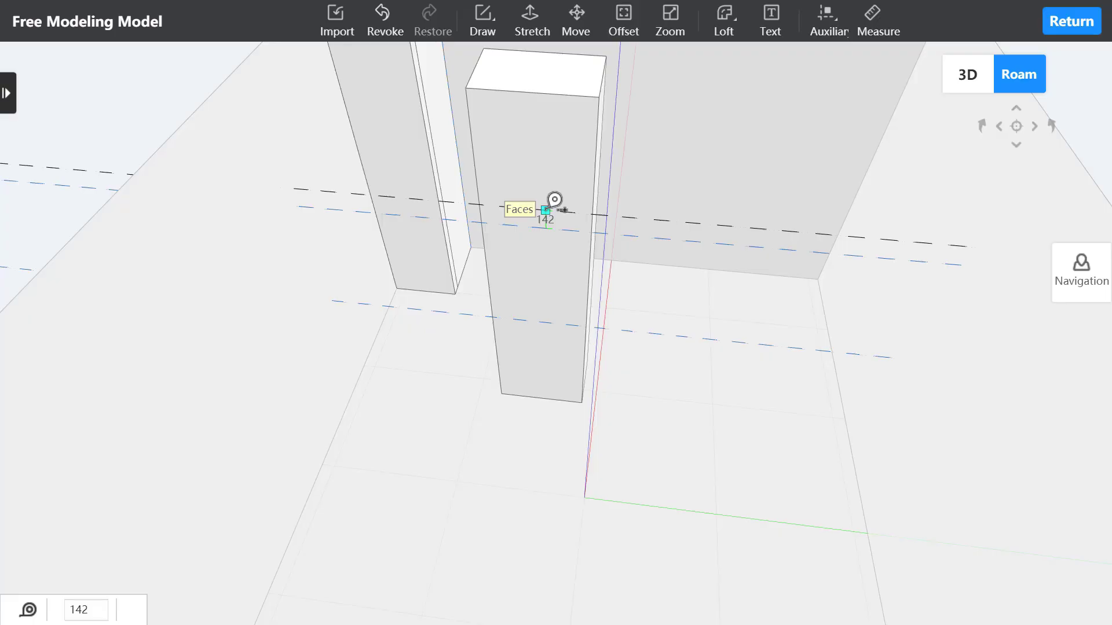
text(20)
key(Return)
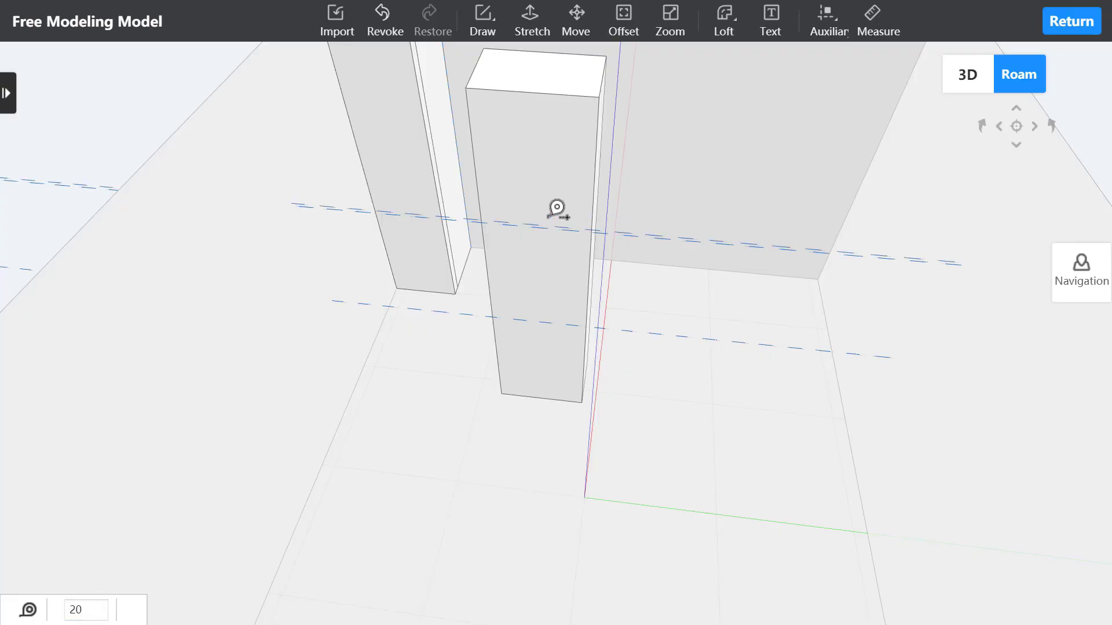
click(547, 318)
text(2)
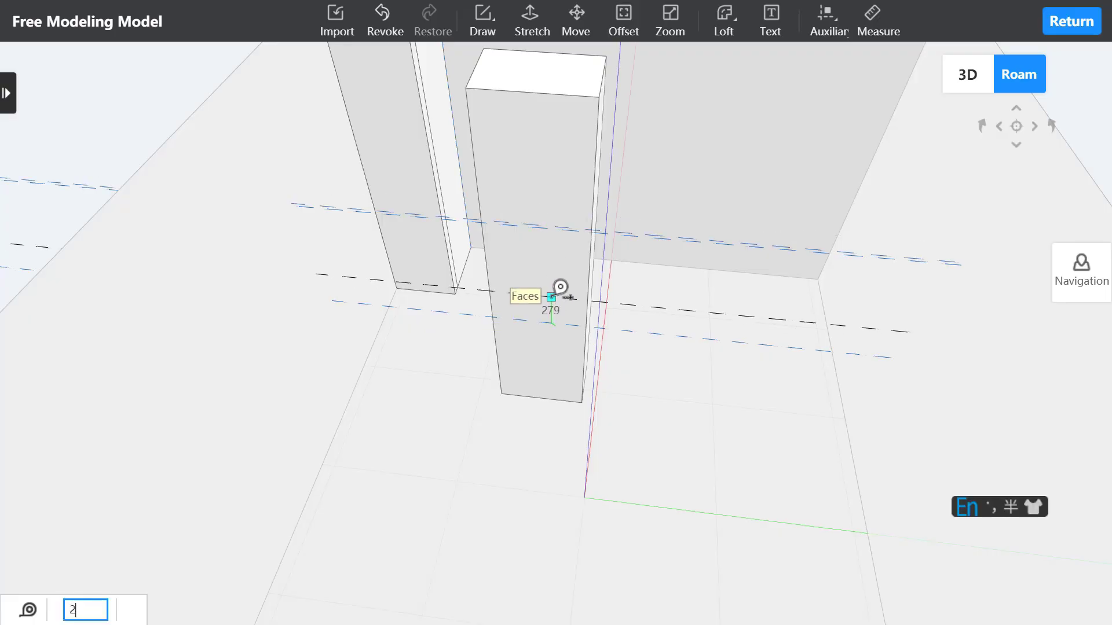
text(0)
key(Return)
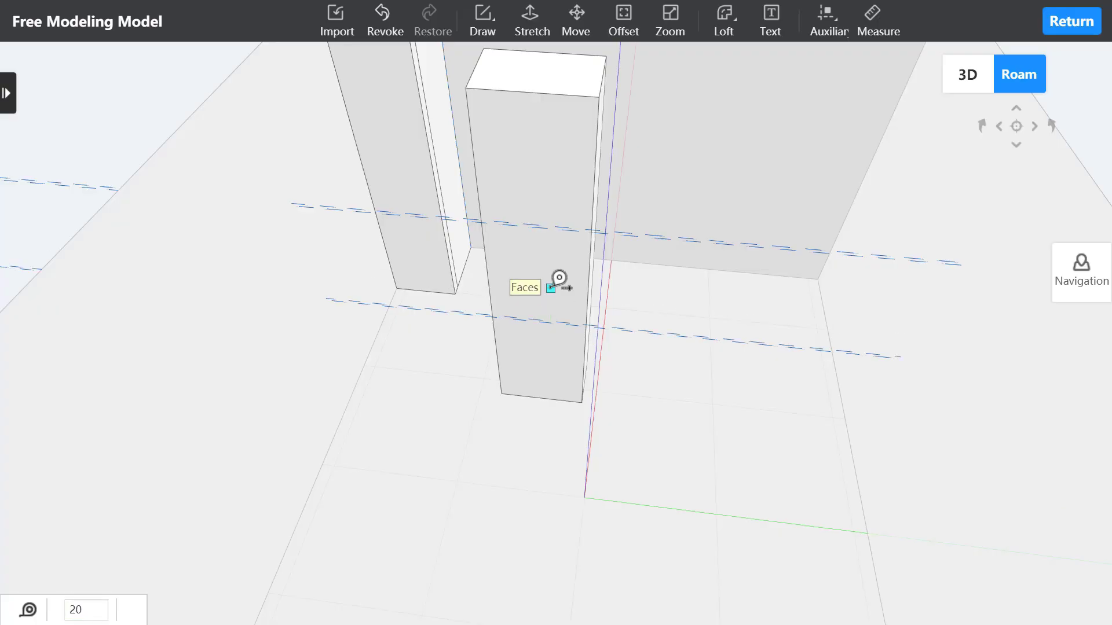
key(Escape)
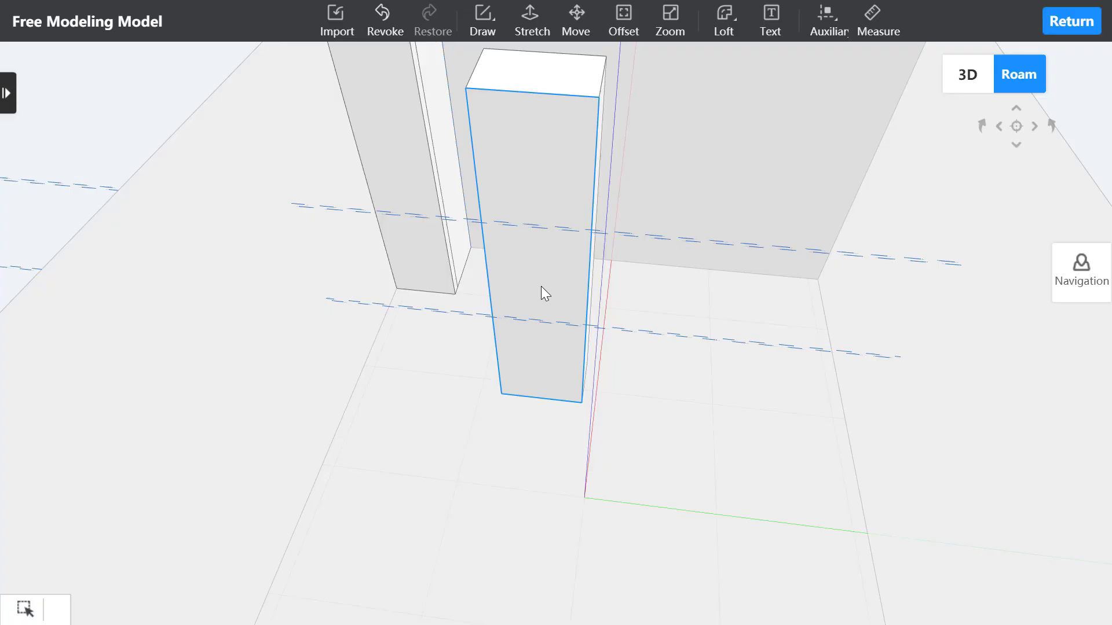
Step: Draw a 700 by 20 rectangle between each pair of auxiliary lines on the column's front face, and clear all auxiliary lines
click(482, 22)
click(503, 101)
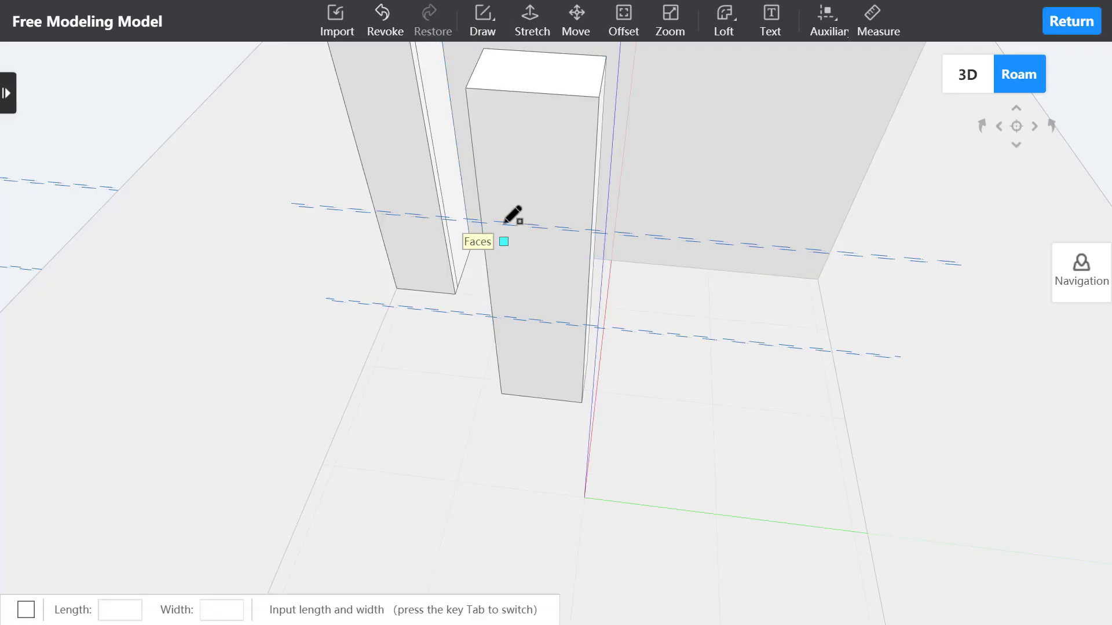
click(481, 220)
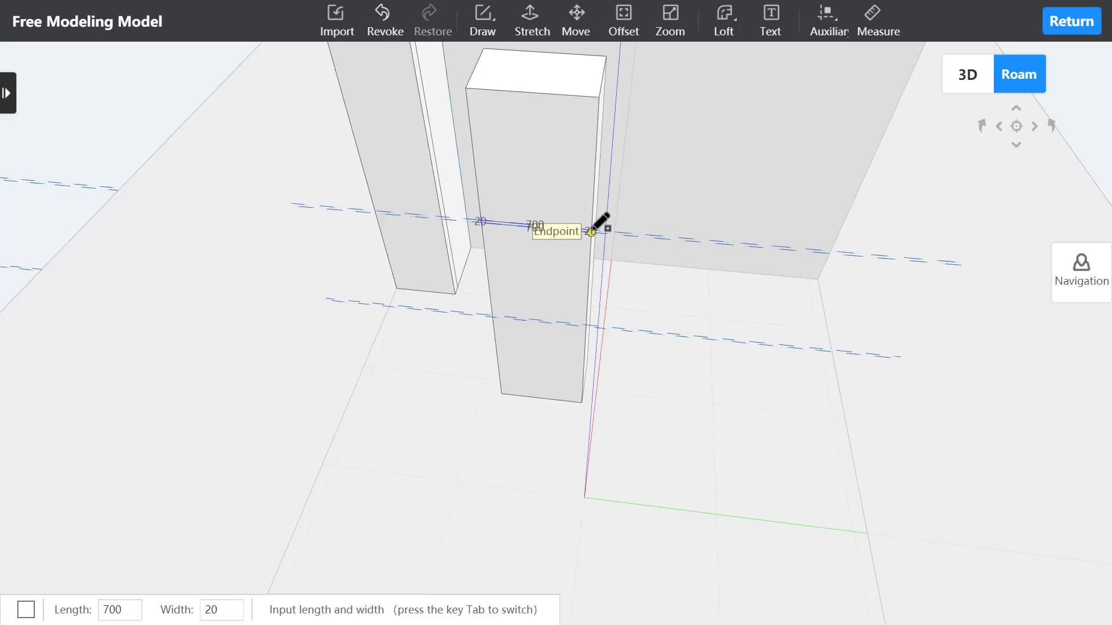
click(591, 230)
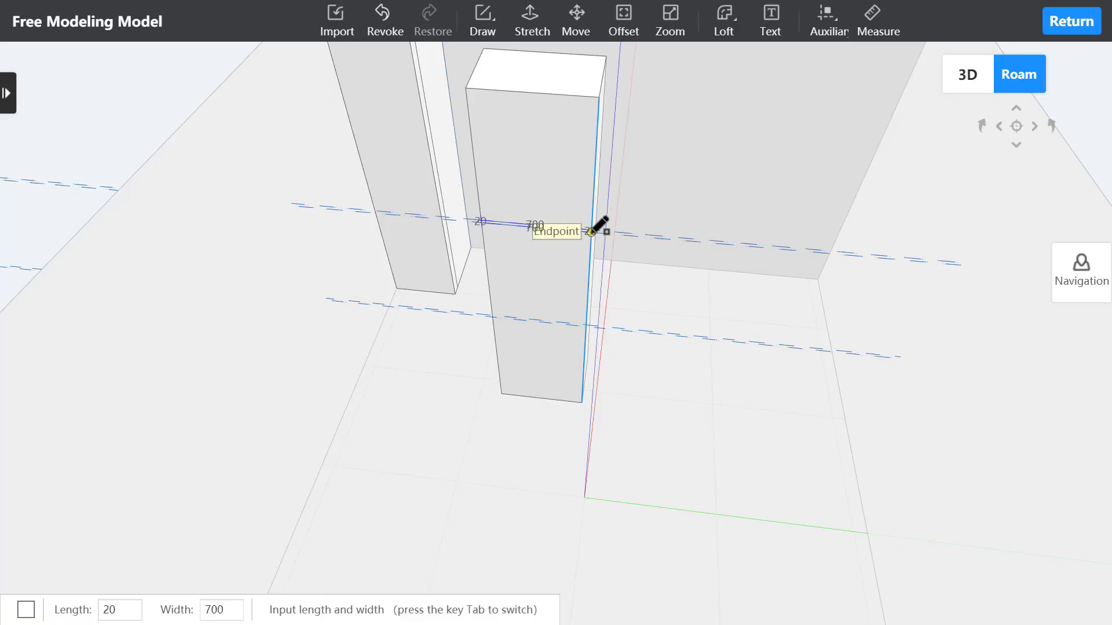
click(492, 315)
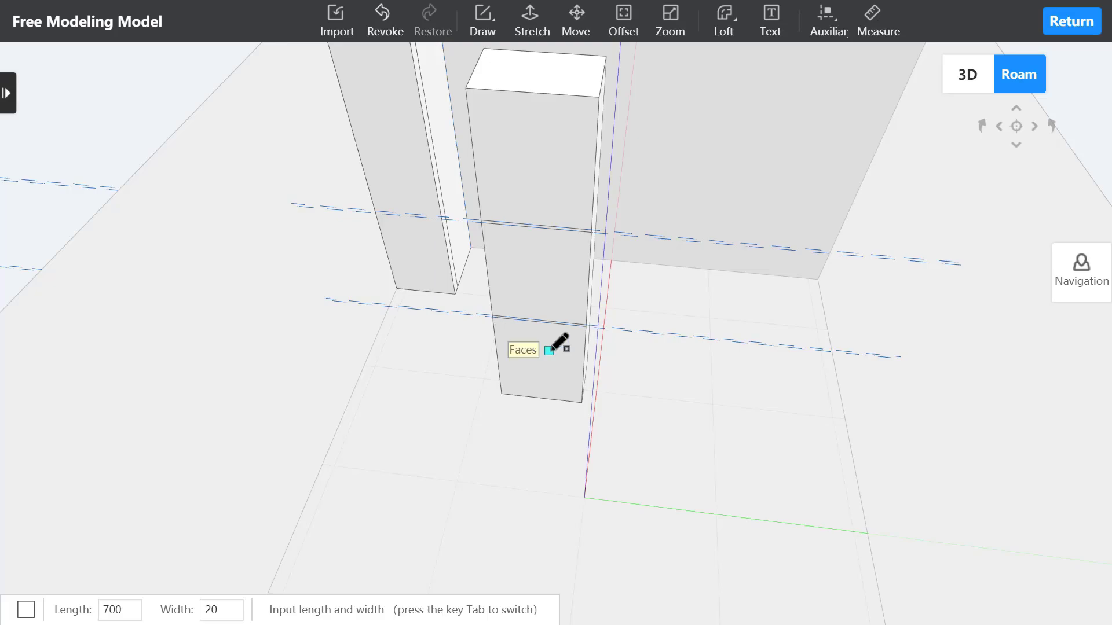
key(Escape)
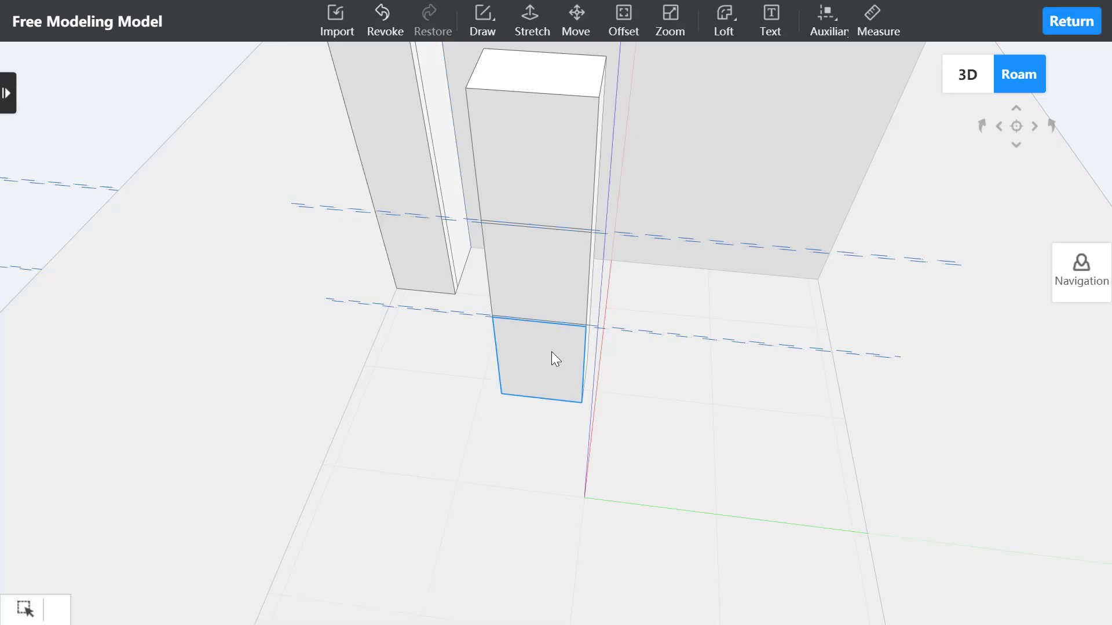
click(834, 23)
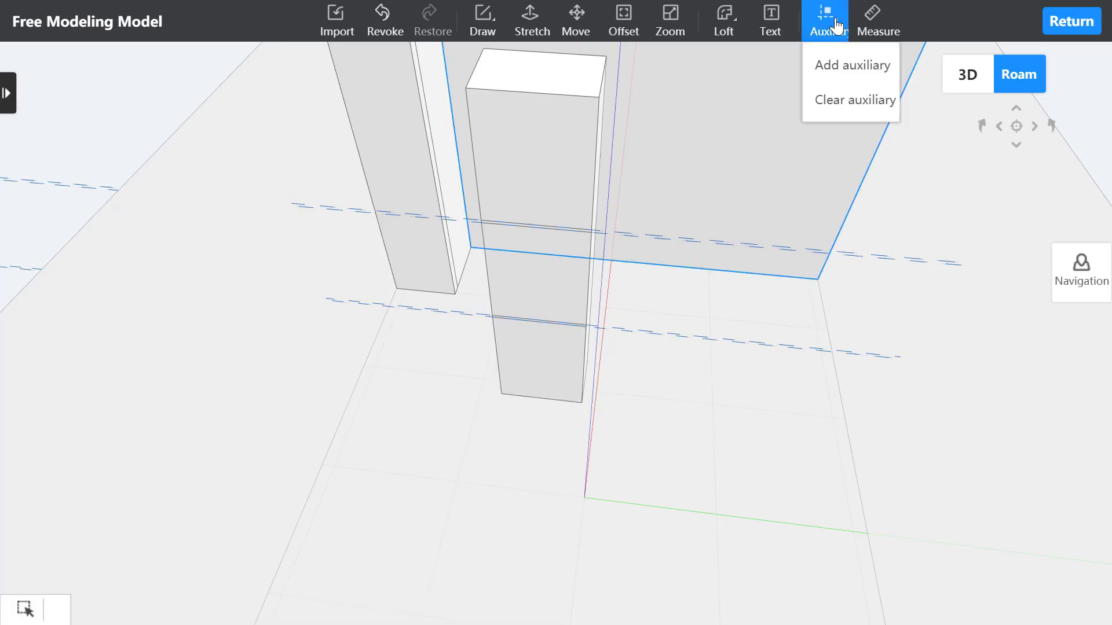
click(836, 106)
Step: Stretch the three large front face sections inward by 420, leaving the two thin strips in place as shelves
click(539, 30)
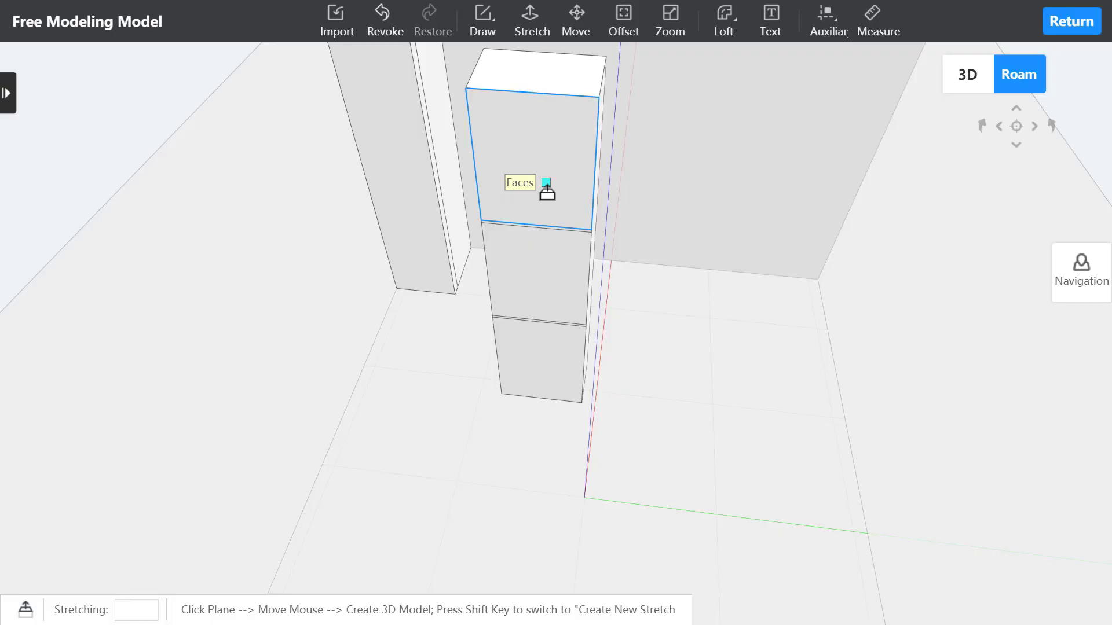
click(547, 188)
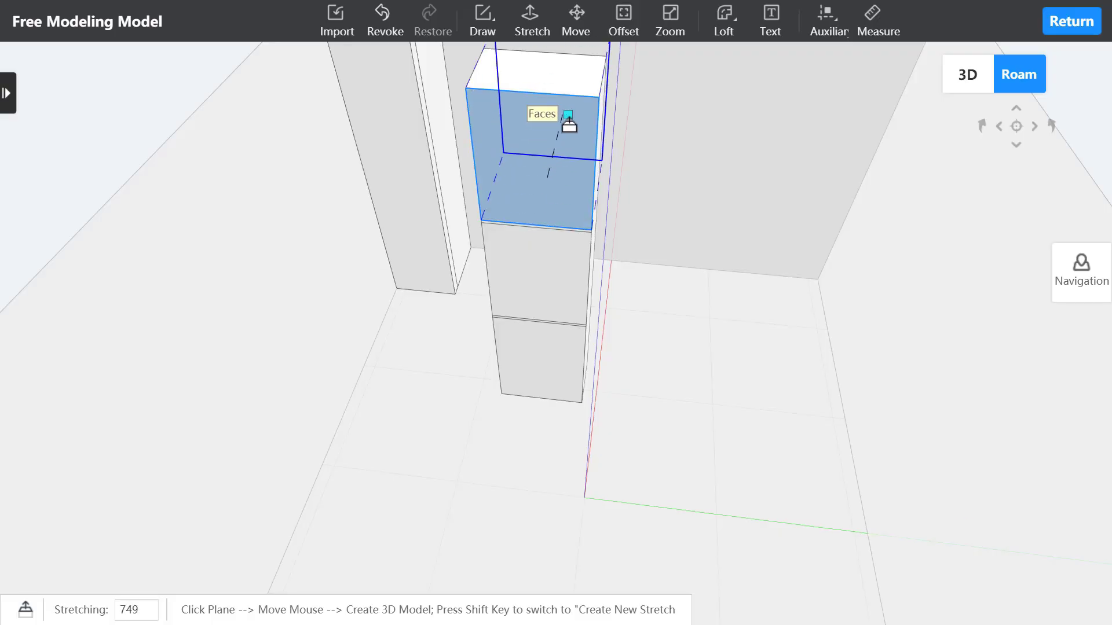
text(420)
key(Return)
click(533, 293)
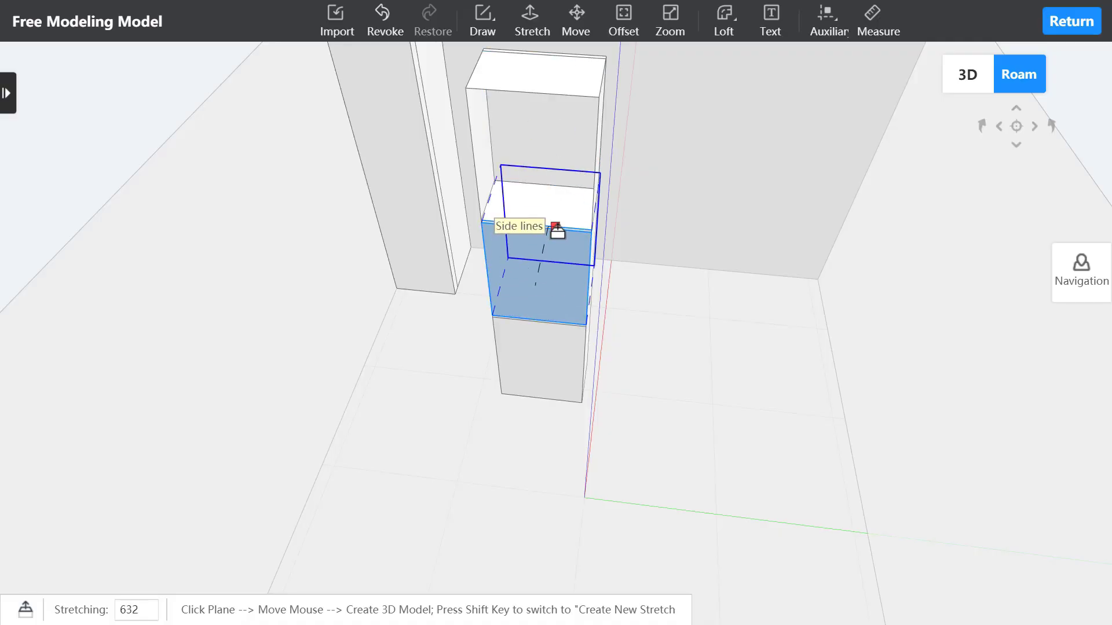
text(420)
key(Return)
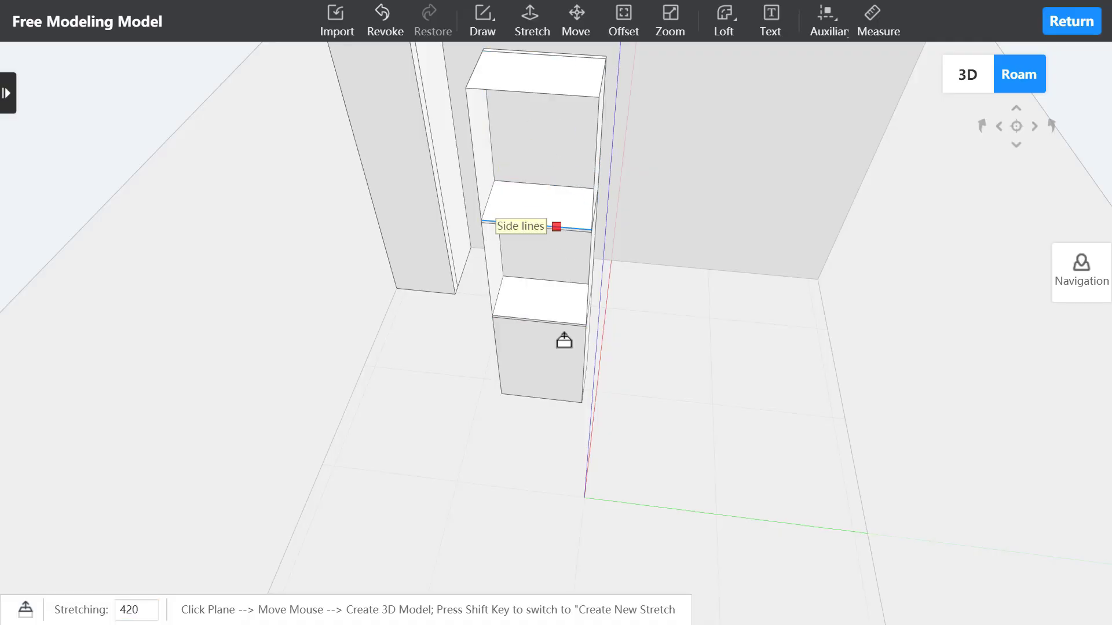
click(566, 360)
text(420)
key(Return)
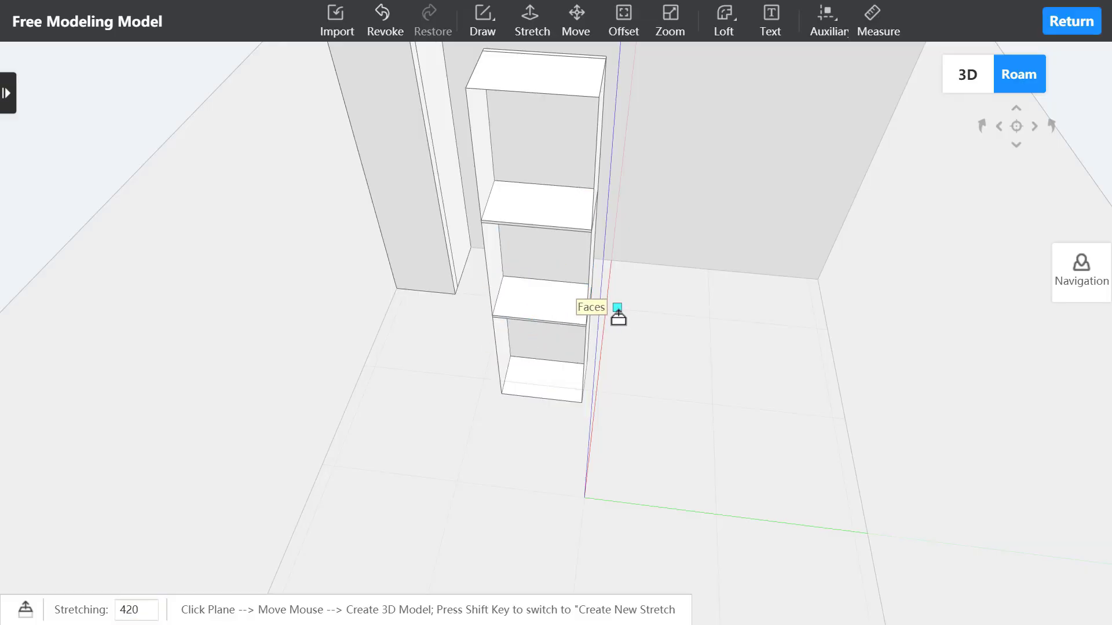
key(Escape)
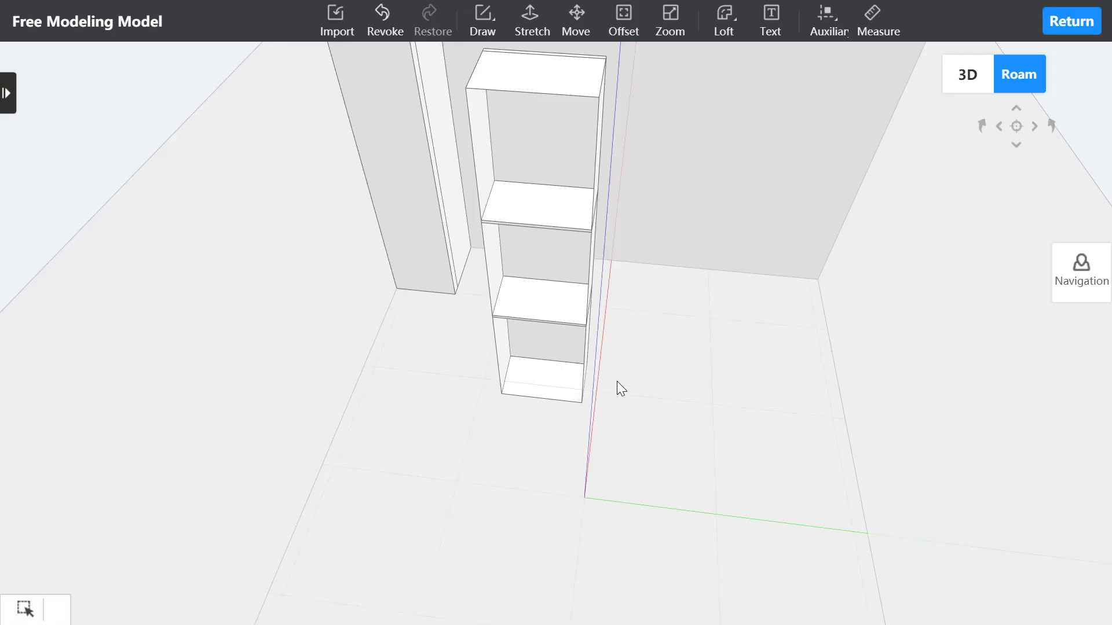
Step: Select all parts of the freestanding shelf cabinet and merge them with Combination
key(q)
right_drag(617, 381, 635, 471)
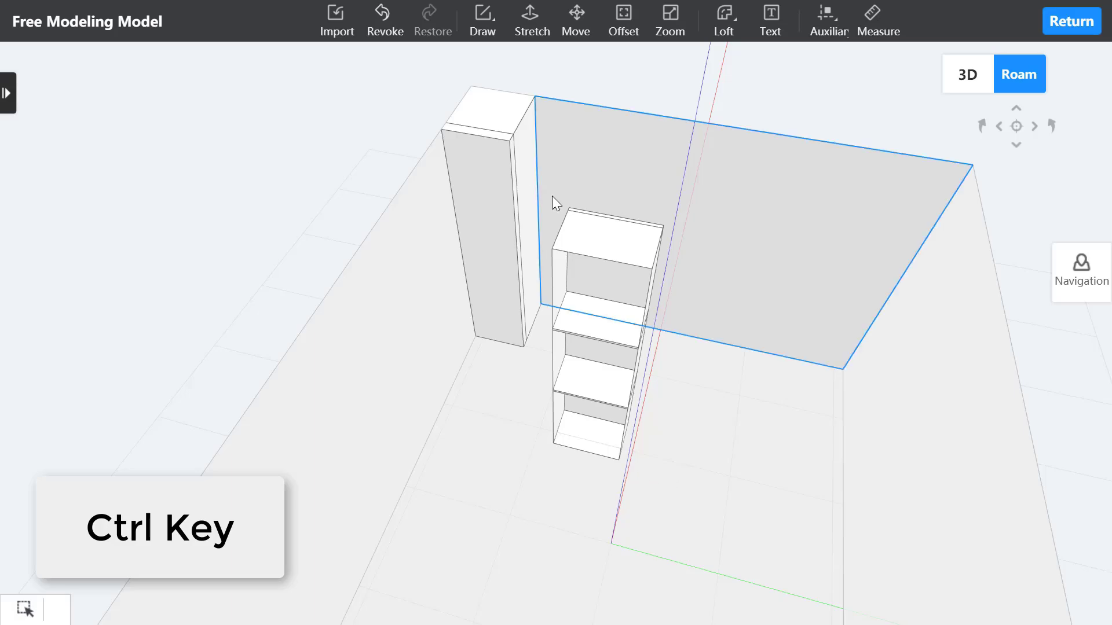
ctrl+drag(552, 196, 683, 486)
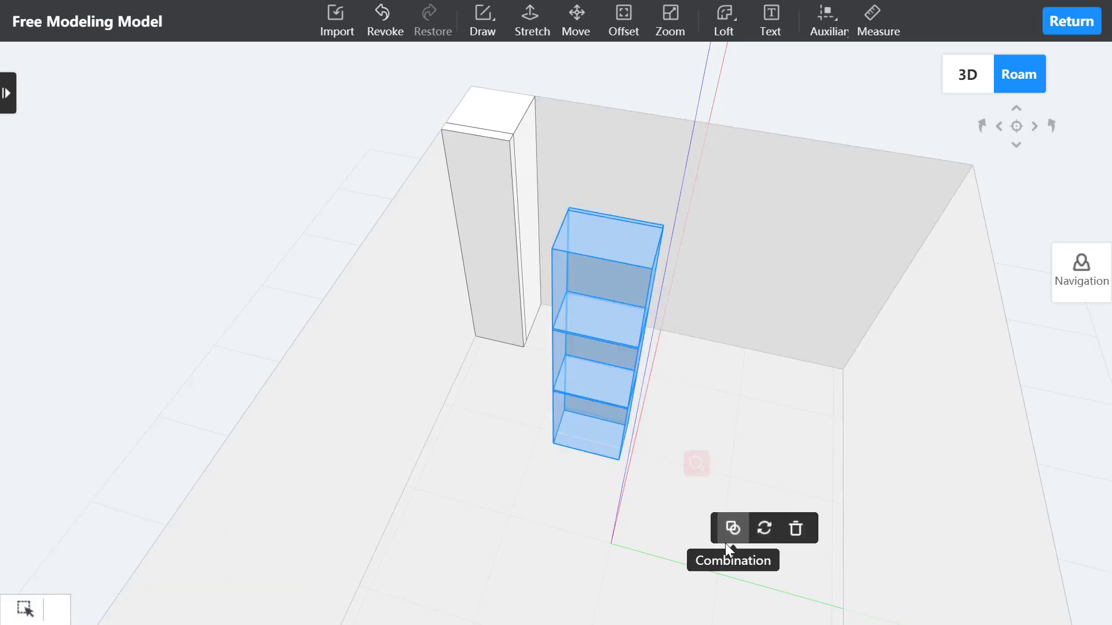
click(732, 528)
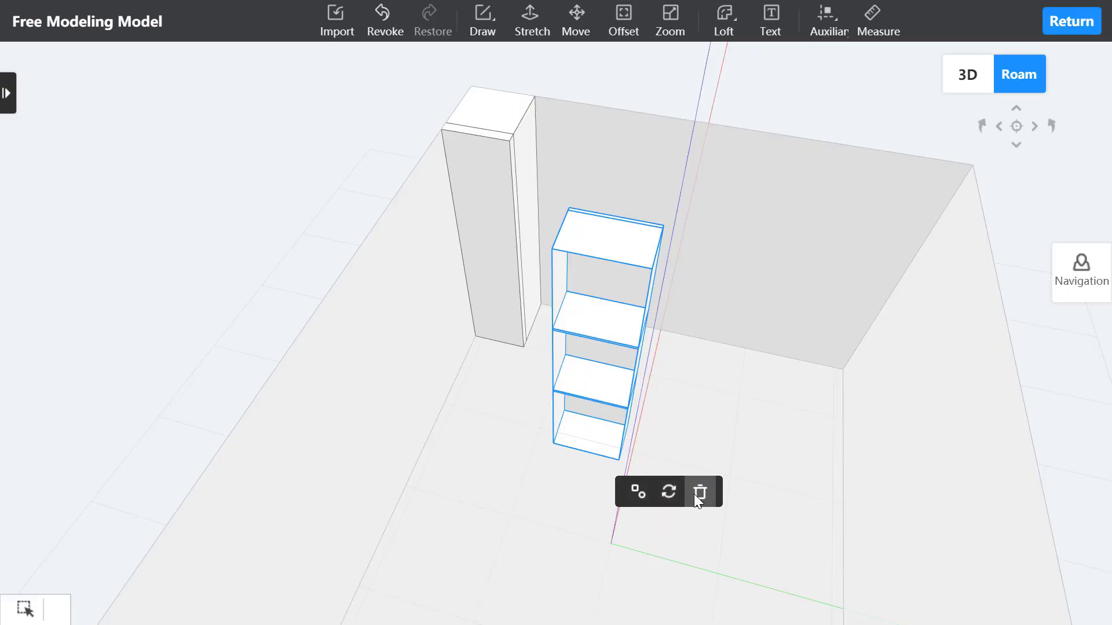
Step: Move the combined shelf cabinet by its lower front corner so it stands against the tall column's side
click(576, 18)
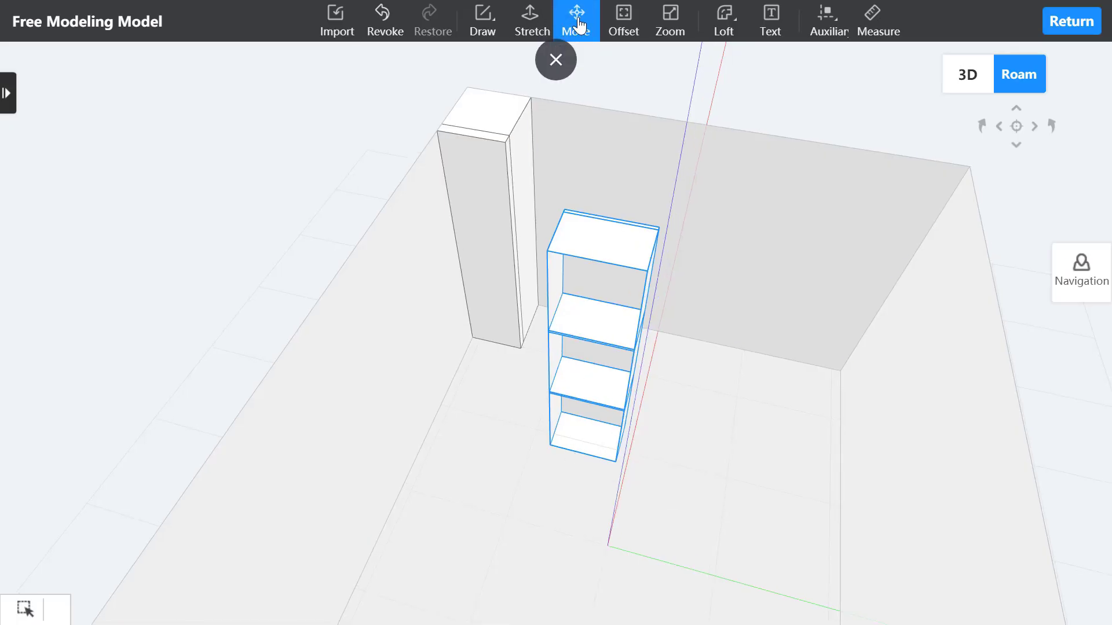
click(554, 448)
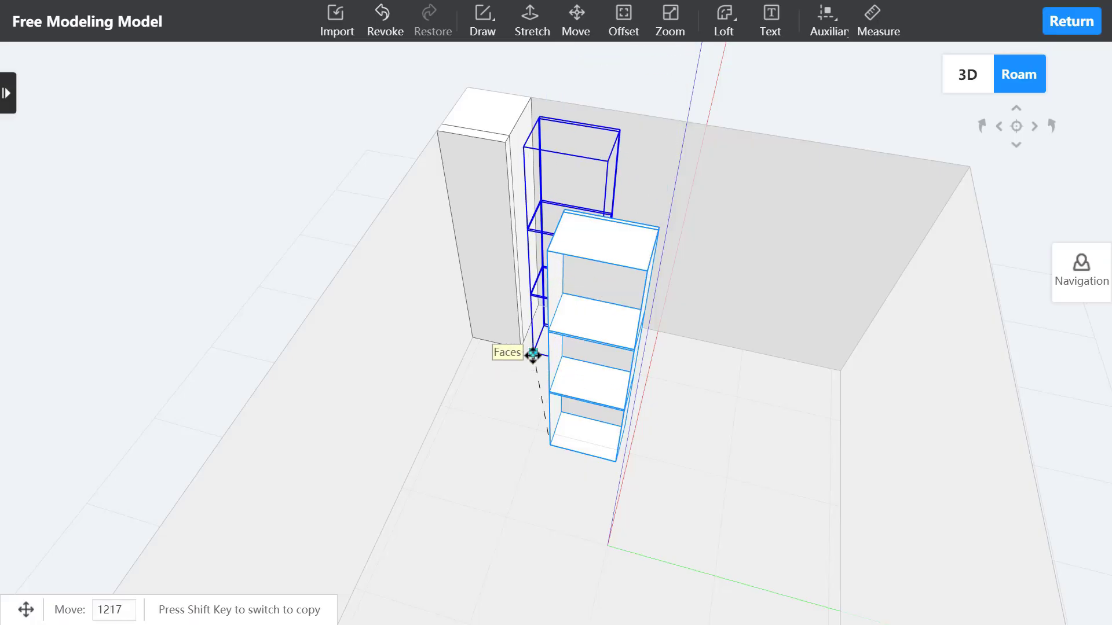
click(526, 336)
Step: Copy the shelf cabinet to a spot further along the back wall using the Move command's copy mode
key(shift)
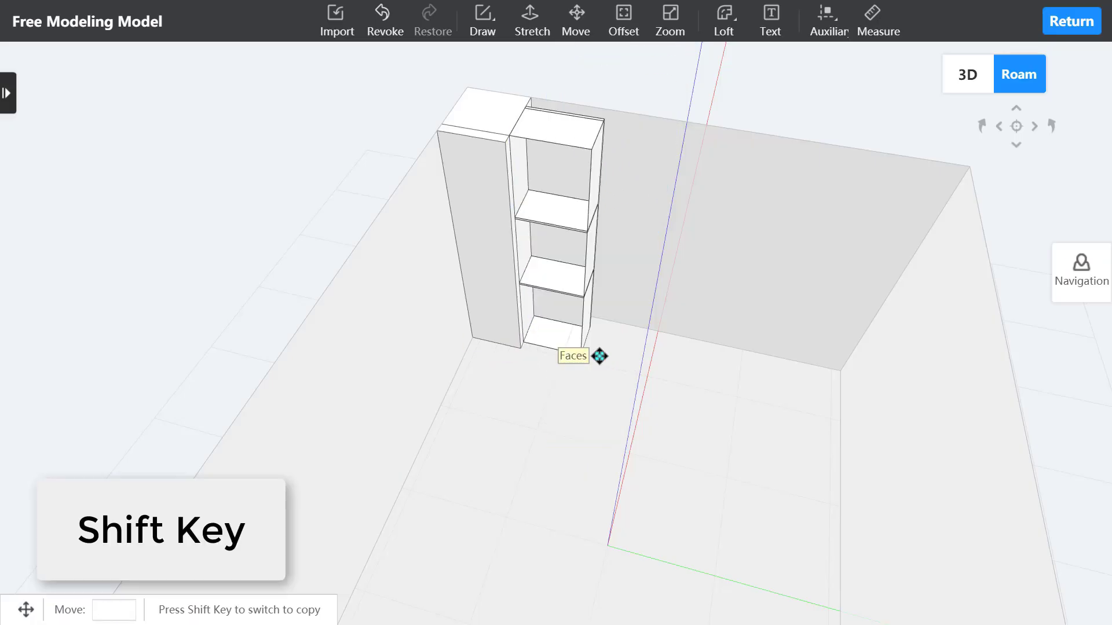
click(581, 352)
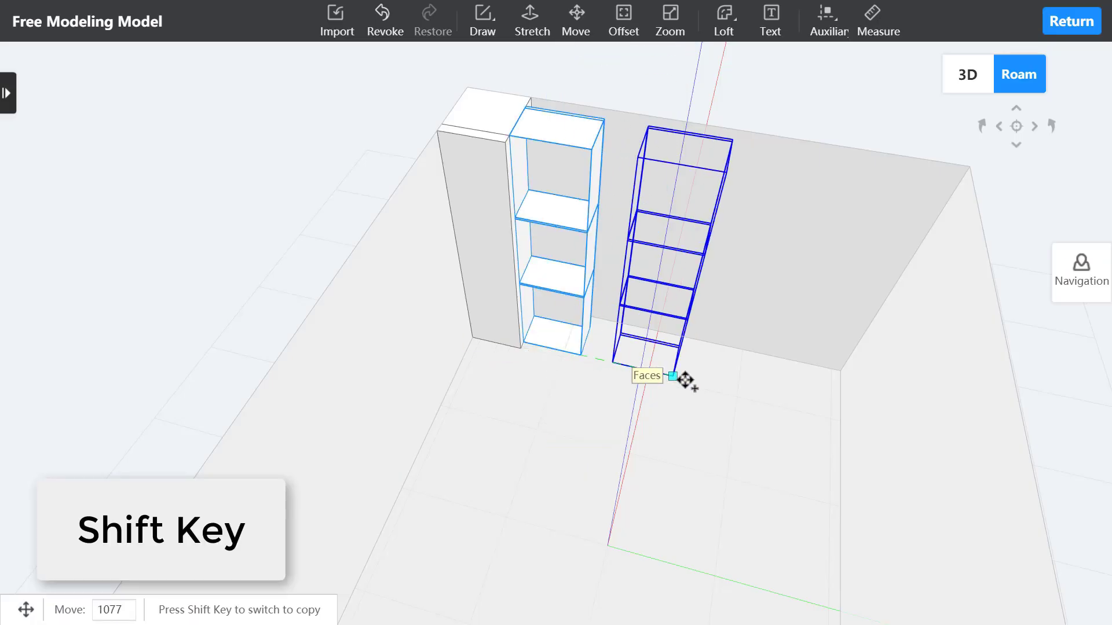
click(685, 380)
click(683, 379)
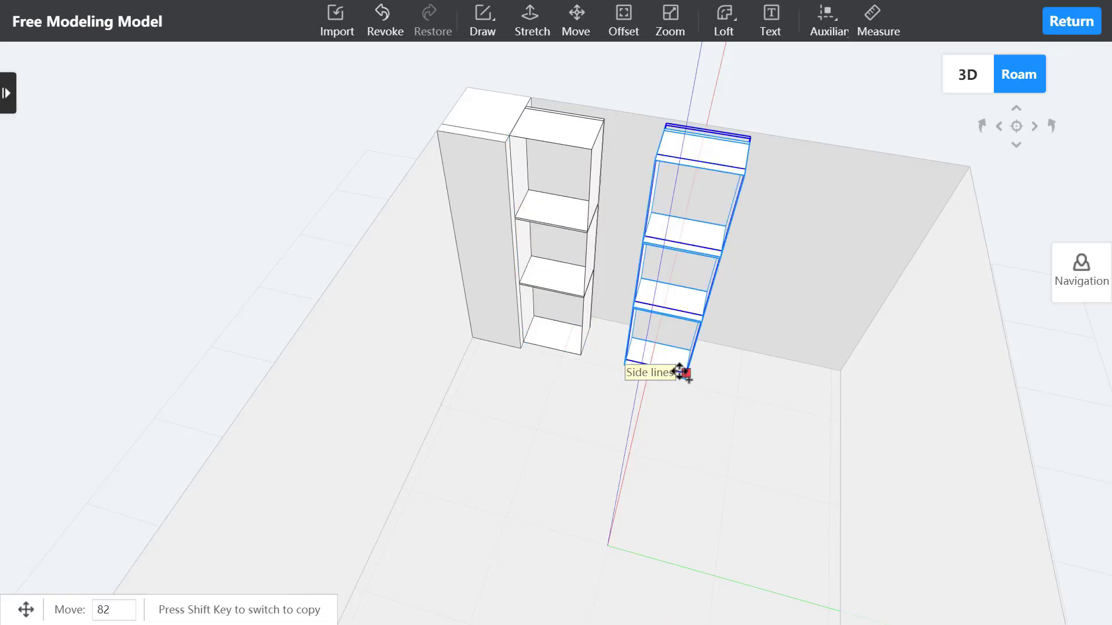
key(Escape)
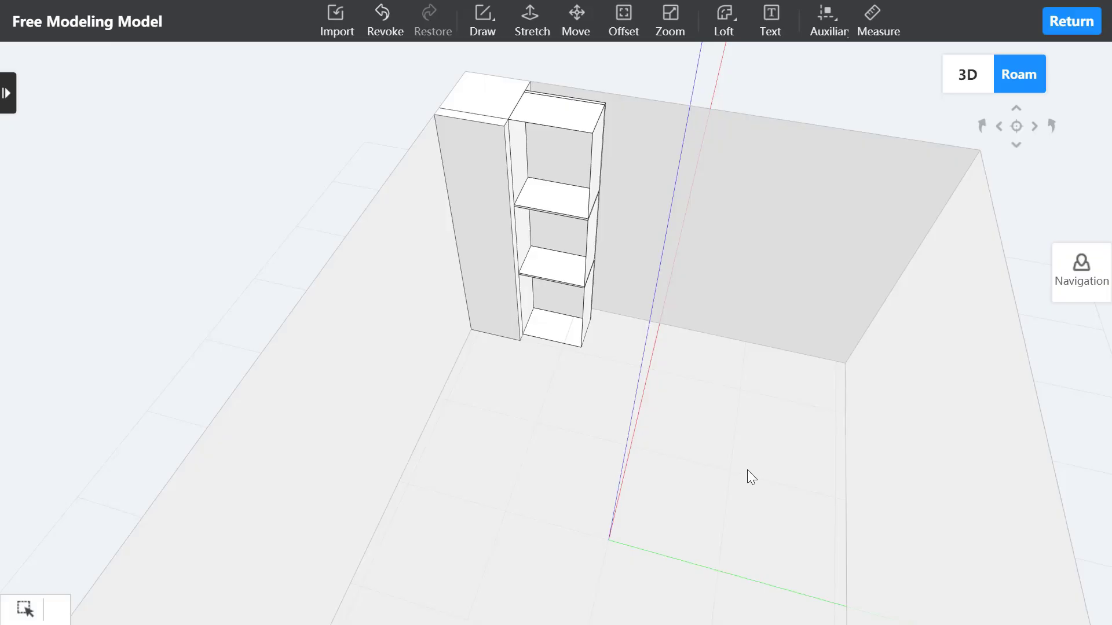
Step: Draw a rectangle on the back wall from the shelf cabinet's lower rear corner to the wall's far upper corner
drag(747, 471, 606, 370)
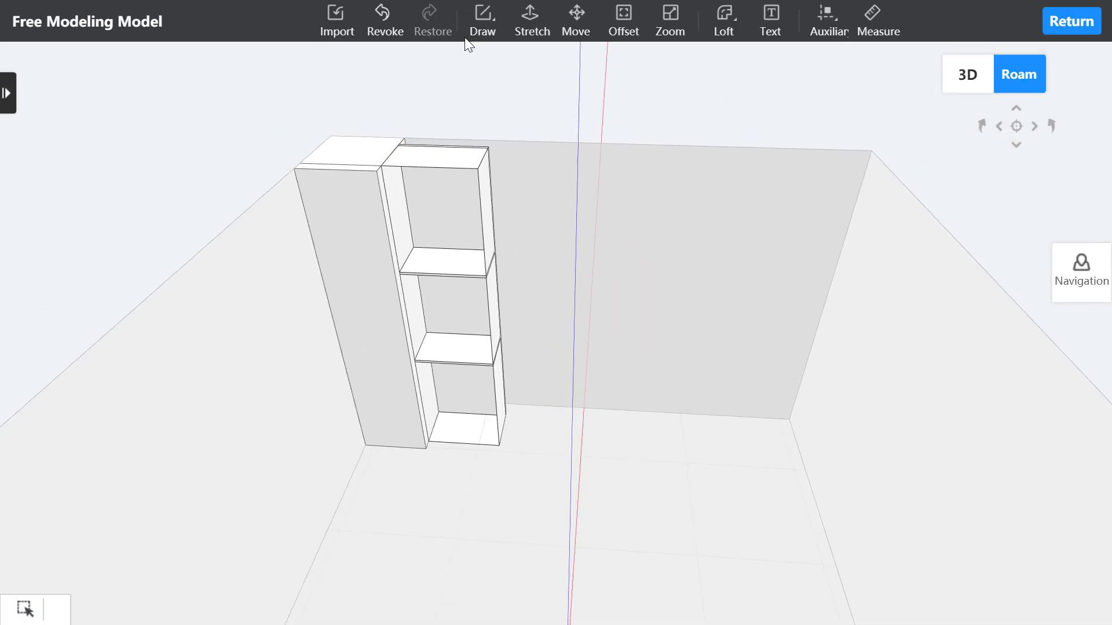
click(483, 23)
click(496, 102)
right_drag(489, 147, 470, 158)
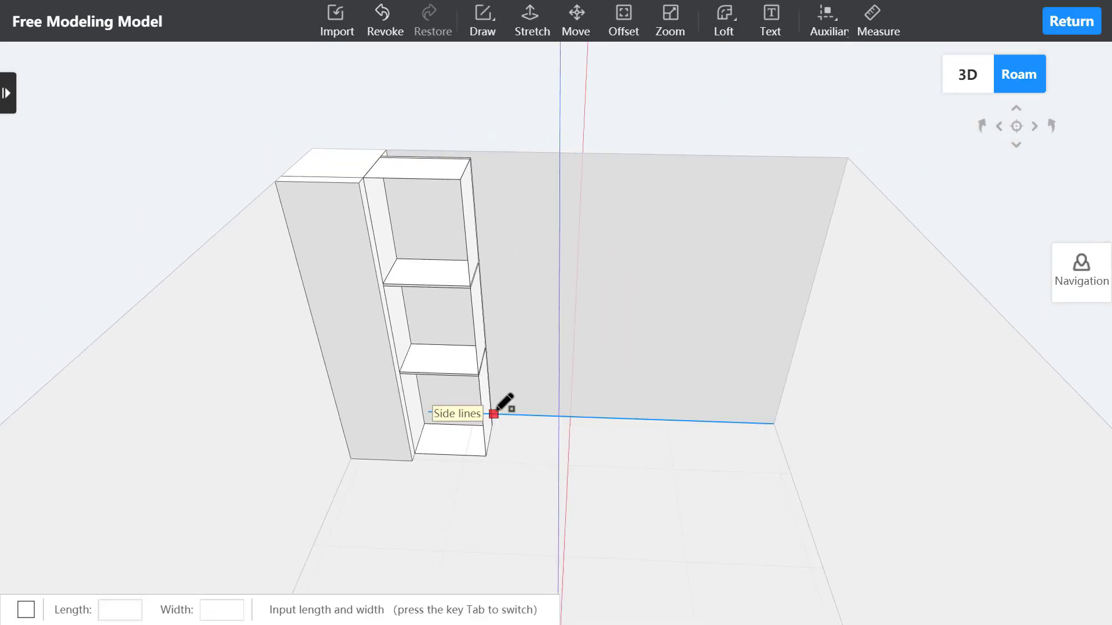
click(493, 413)
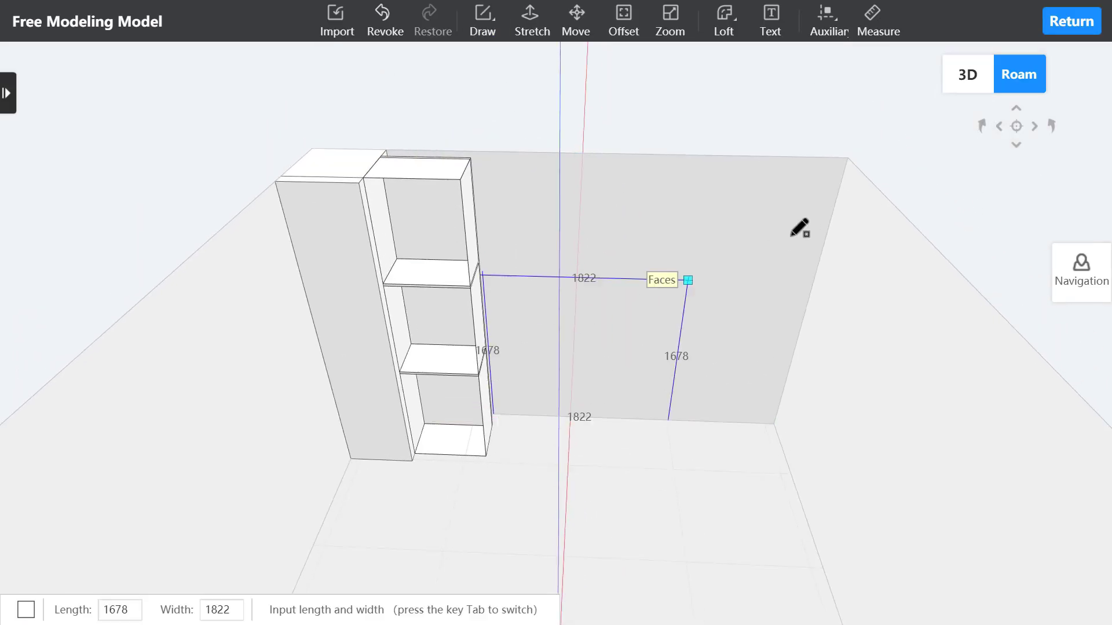
click(851, 155)
Step: Stretch the large back wall rectangle out into the room by 700
click(531, 23)
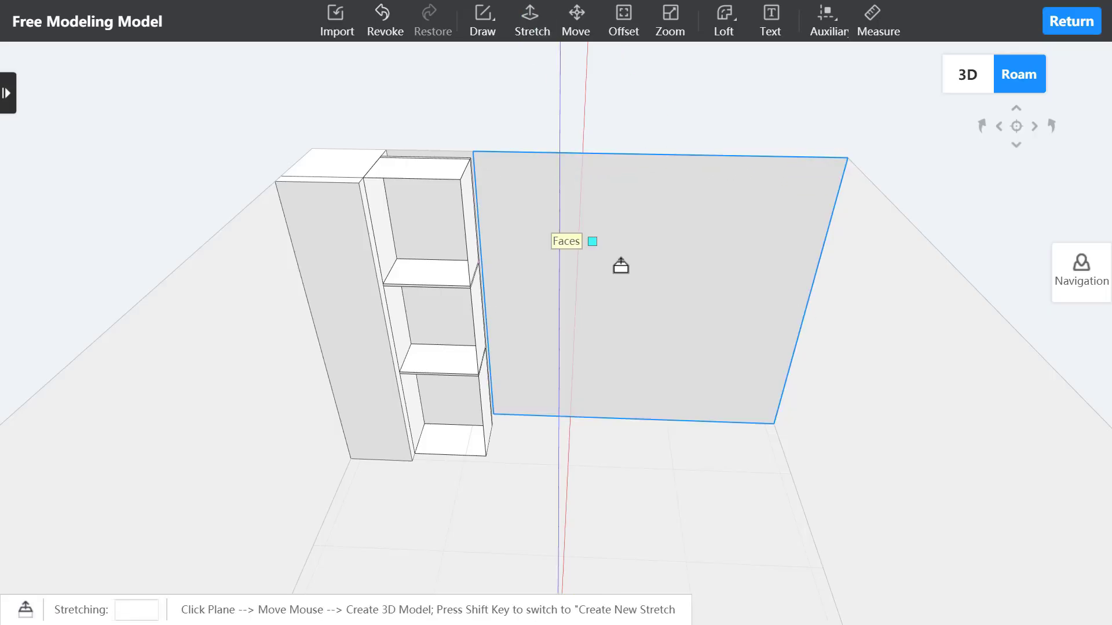
click(628, 275)
text(700)
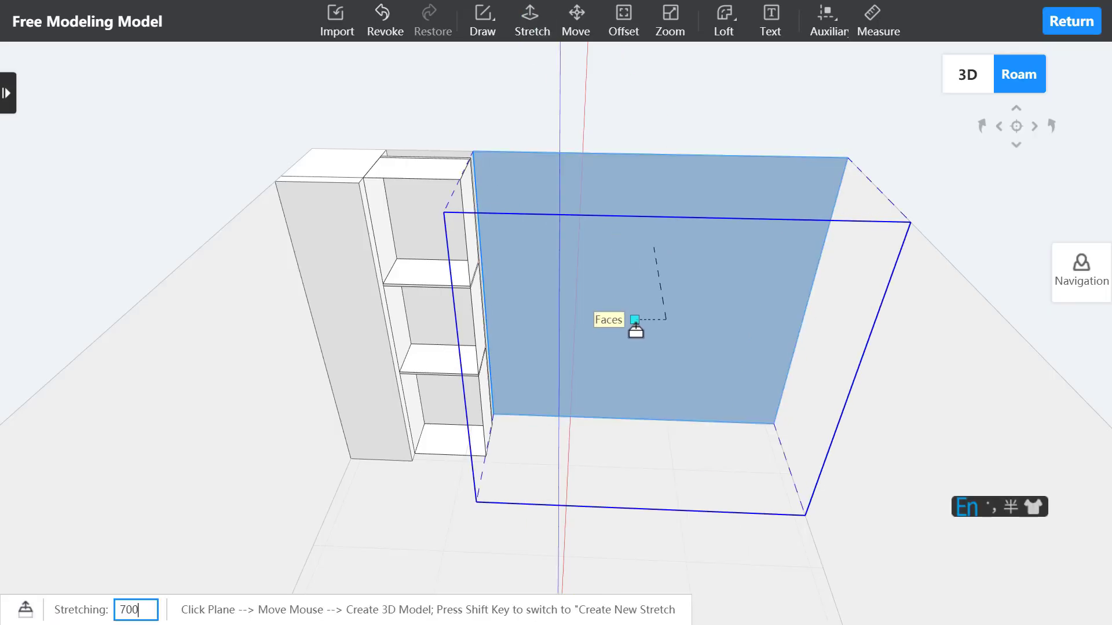
key(Return)
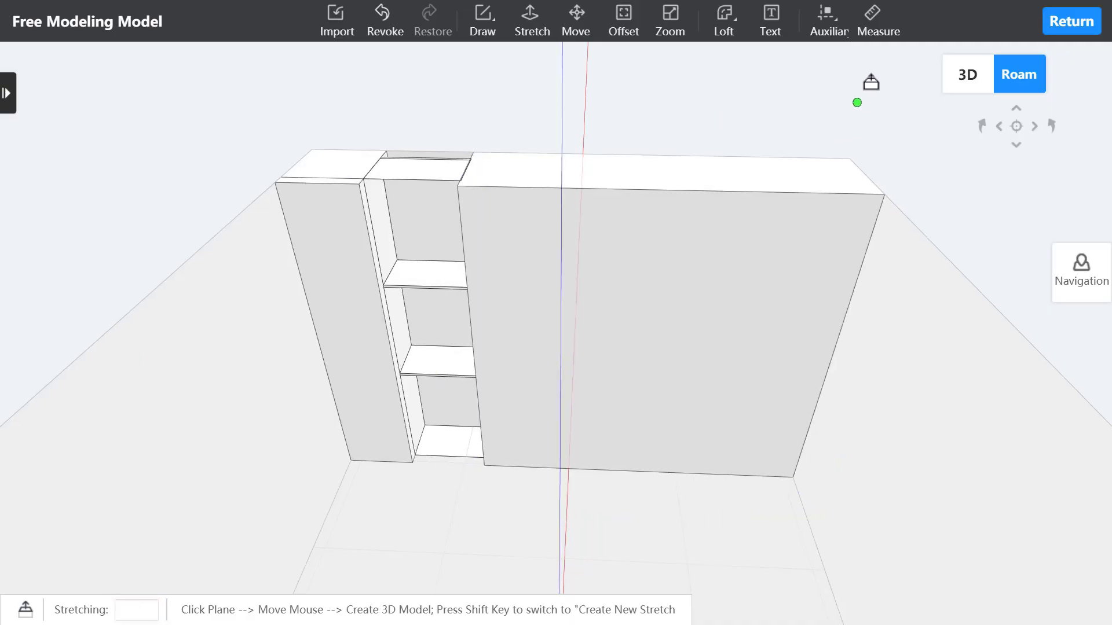
Step: Measure the large block's front width and draw a matching 2906 by 400 rectangle on the floor in front of it
click(879, 35)
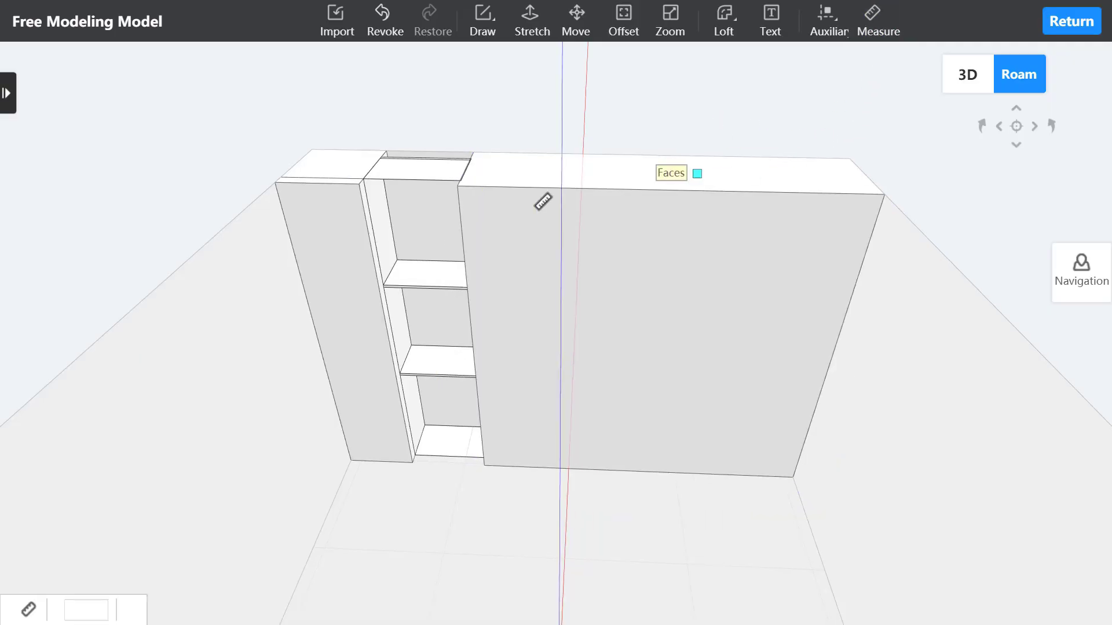
click(457, 186)
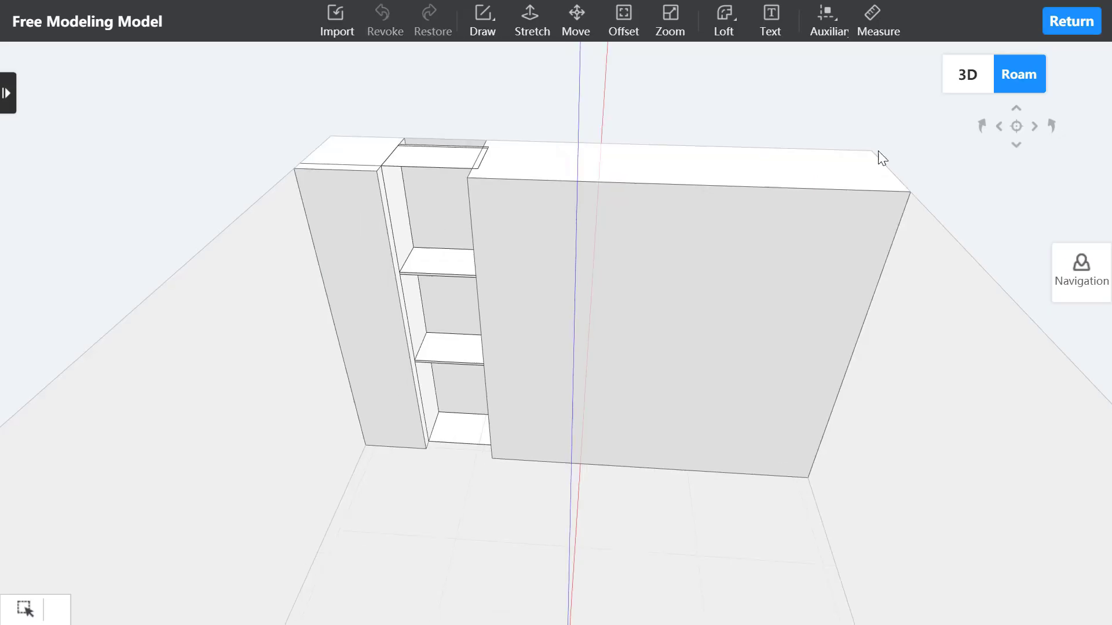
click(484, 23)
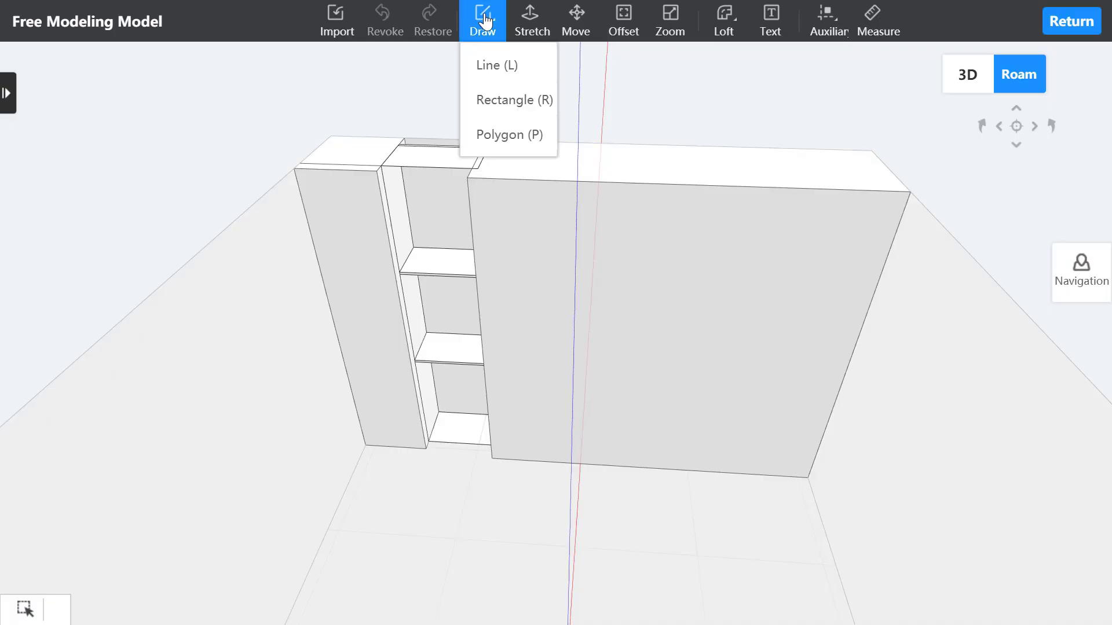
click(492, 99)
click(409, 523)
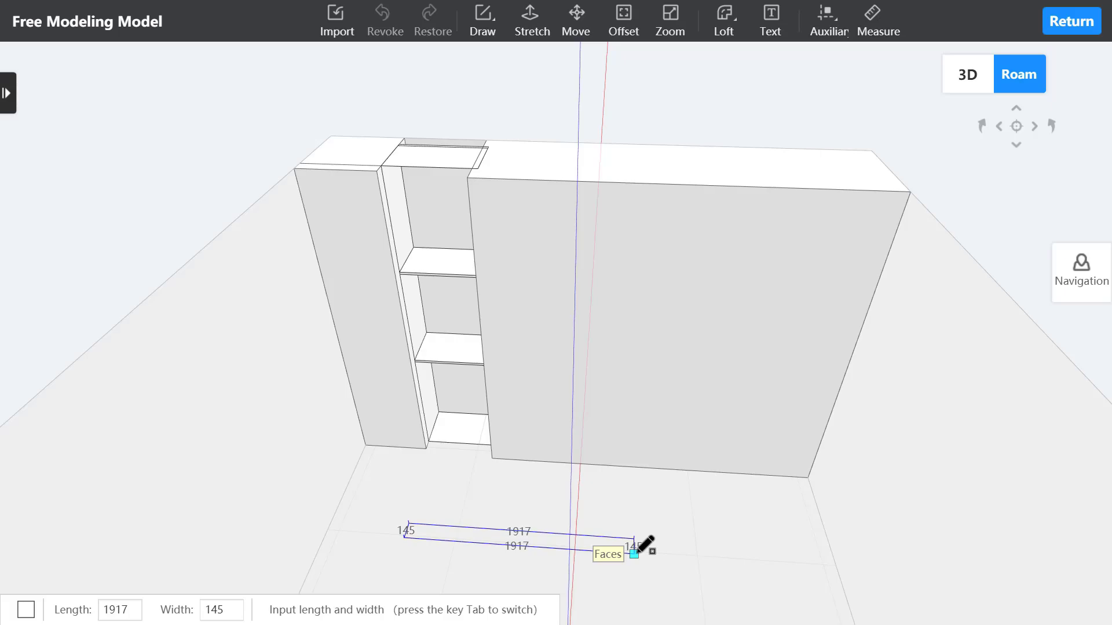
text(29)
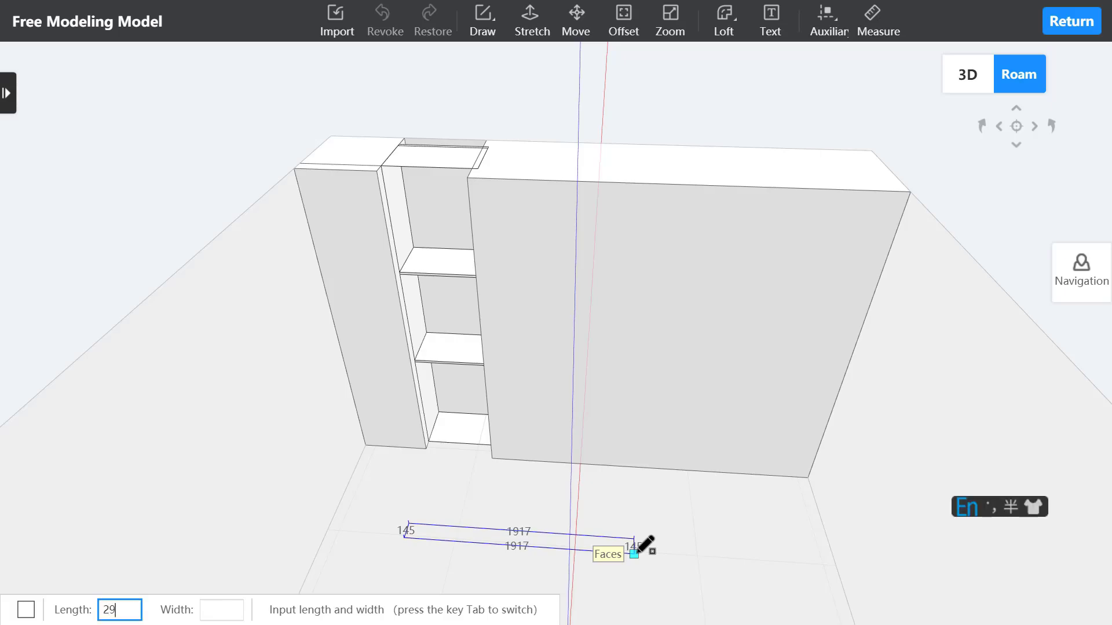
text(06)
key(Tab)
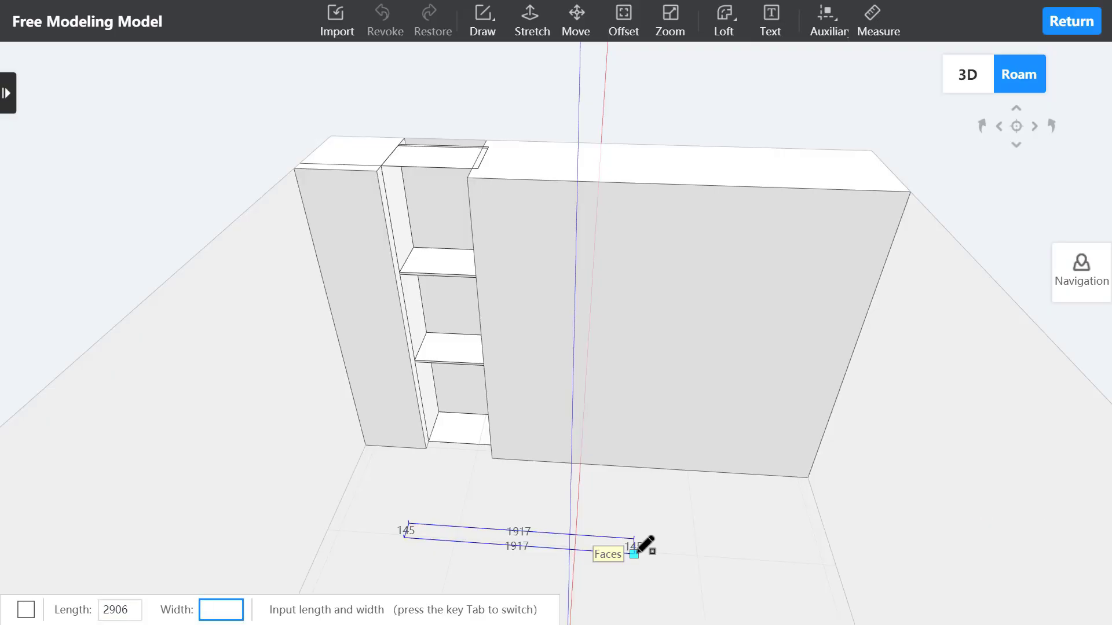
text(400)
key(Return)
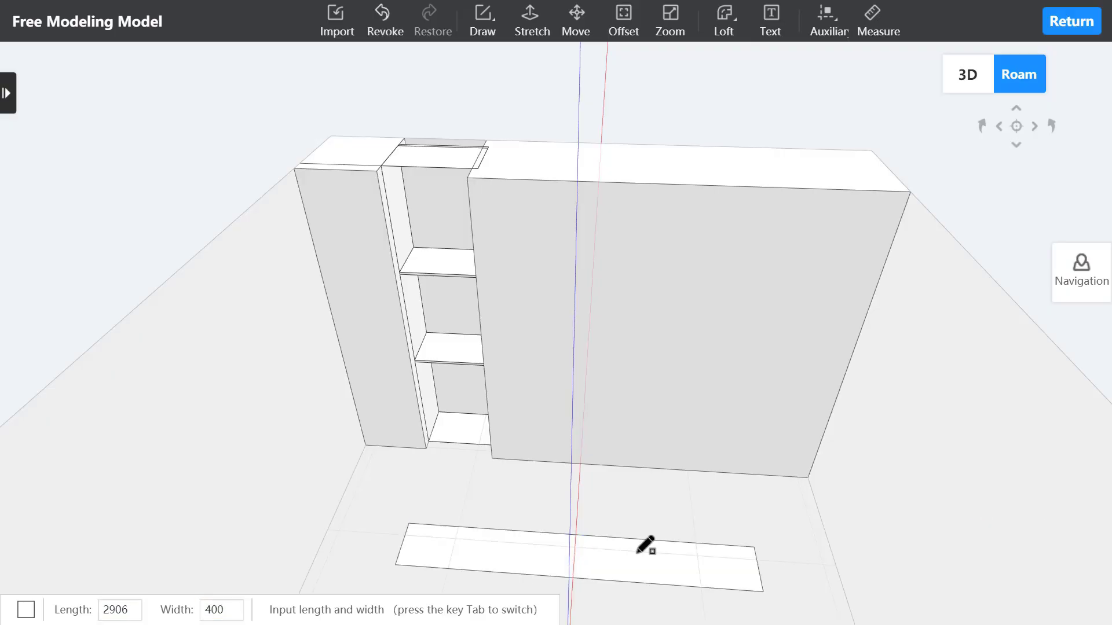
Step: Stretch the floor rectangle upward by 200 and merge the resulting box with Combination
click(530, 21)
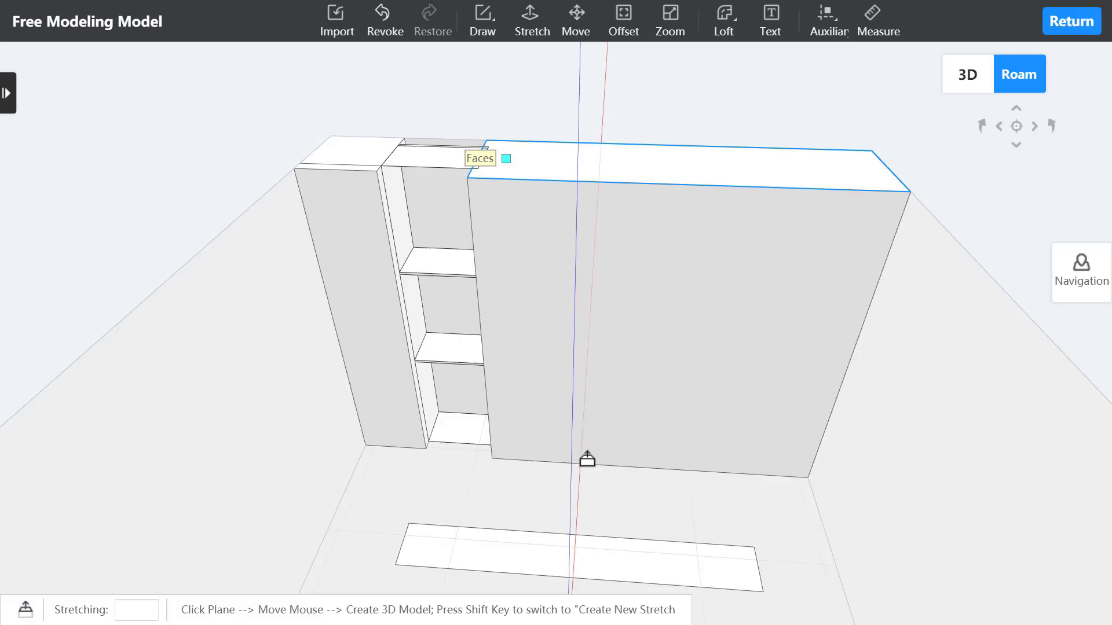
click(515, 553)
text(200)
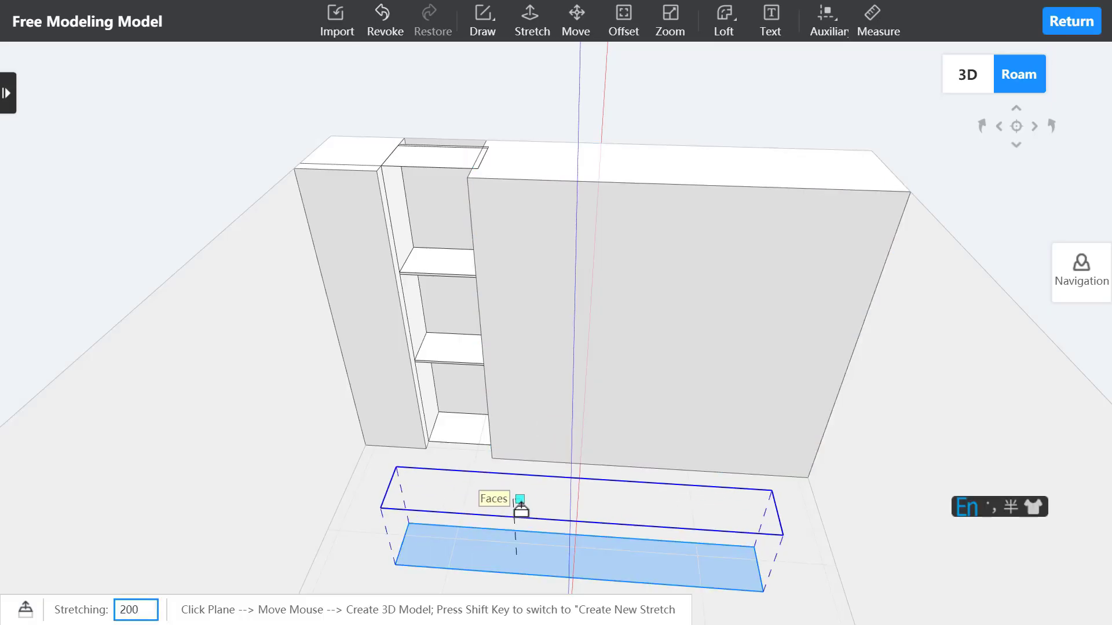
key(Return)
key(Escape)
drag(366, 481, 808, 608)
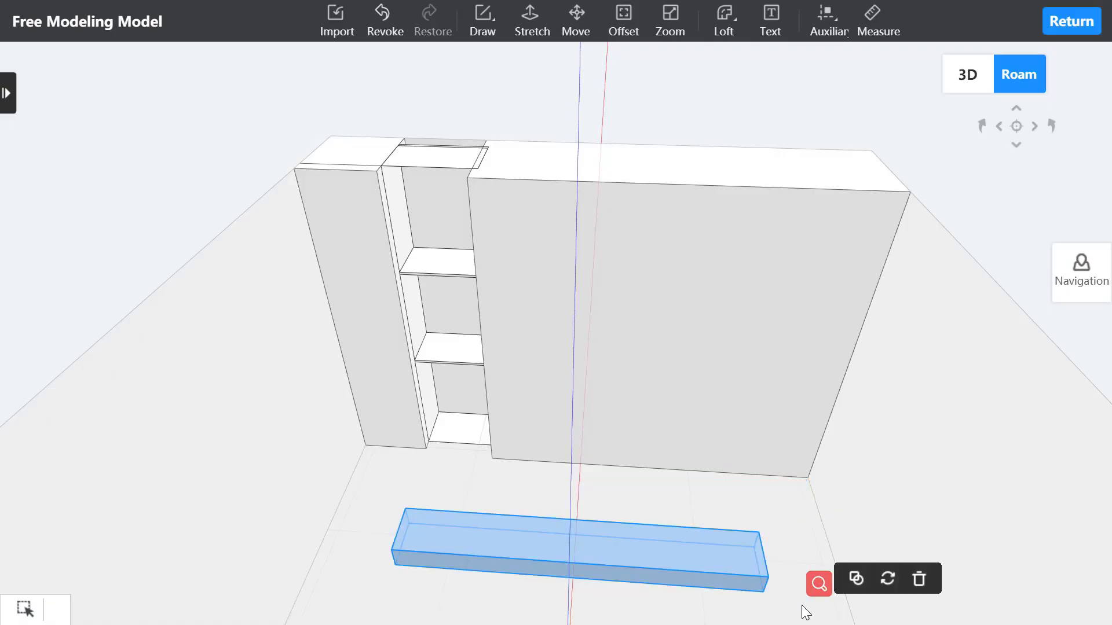
click(854, 577)
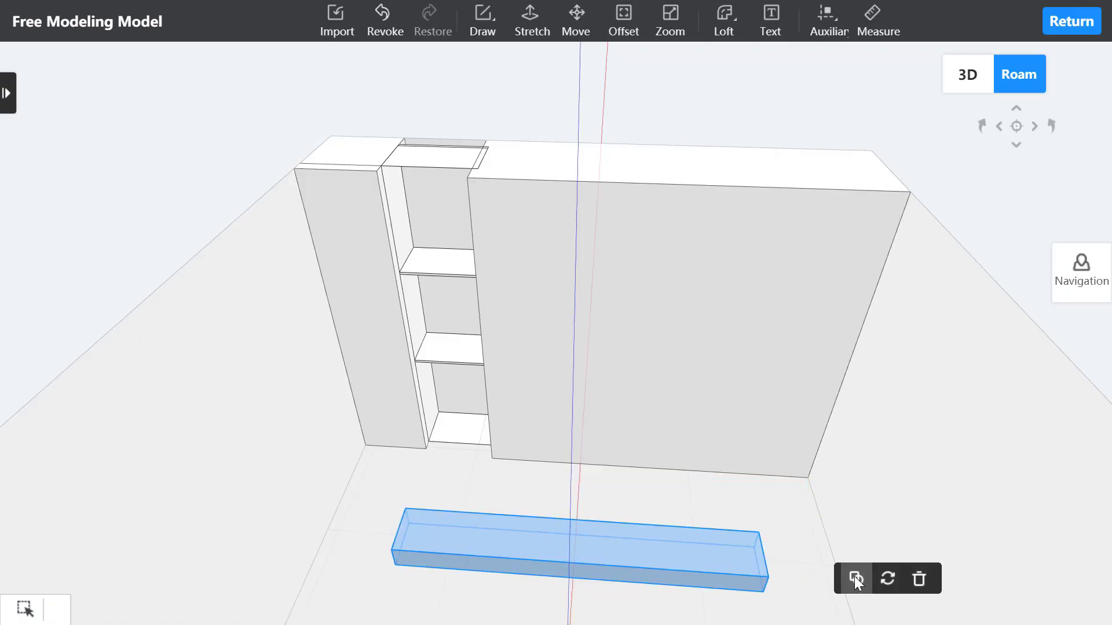
Step: Move the combined box by its upper rear corner onto the large block's front face, aligned with the edge beside the shelf cabinet
click(525, 564)
click(576, 20)
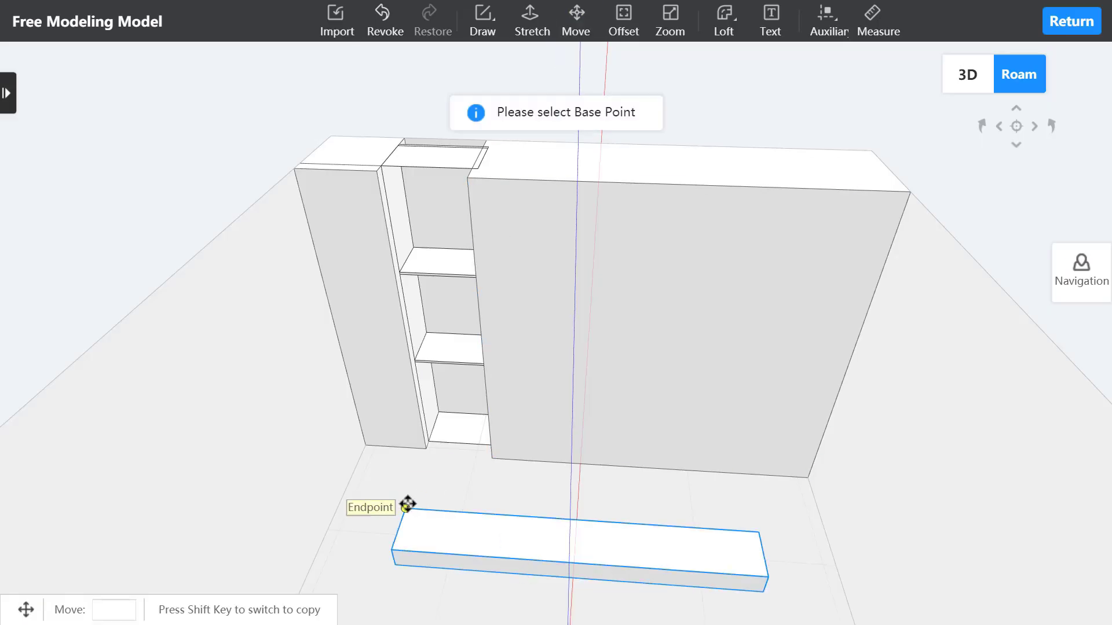
click(407, 506)
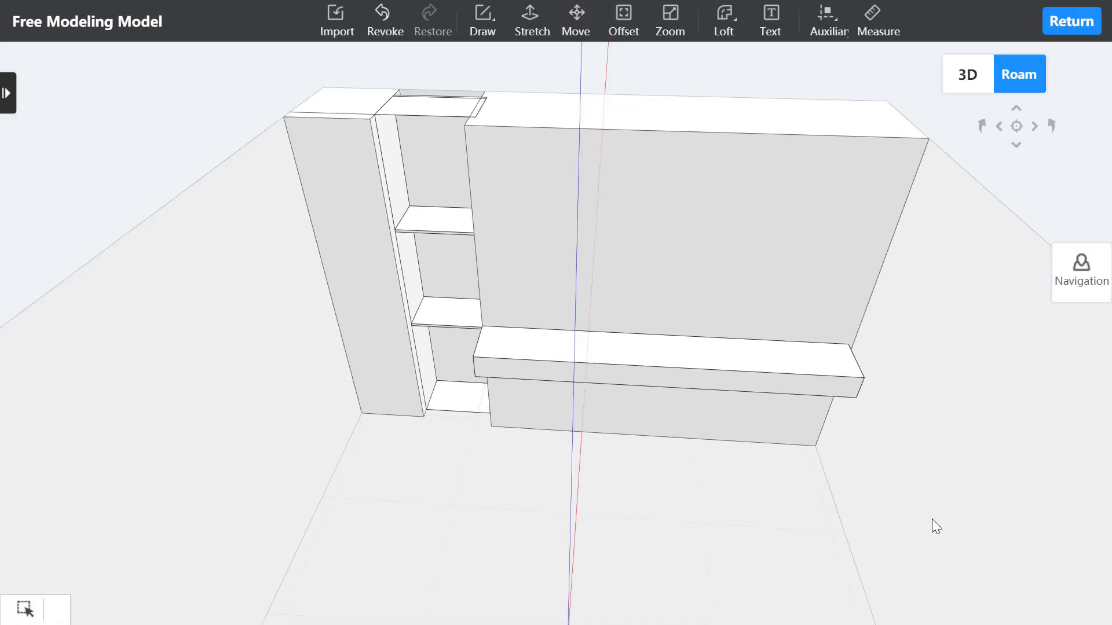
Step: Draw a 90-edge polygon of radius 300 as a circle near the large block's upper corner farthest from the shelf cabinet
mouse_move(932, 519)
mouse_down()
mouse_move(929, 491)
mouse_move(950, 439)
mouse_move(954, 456)
mouse_up()
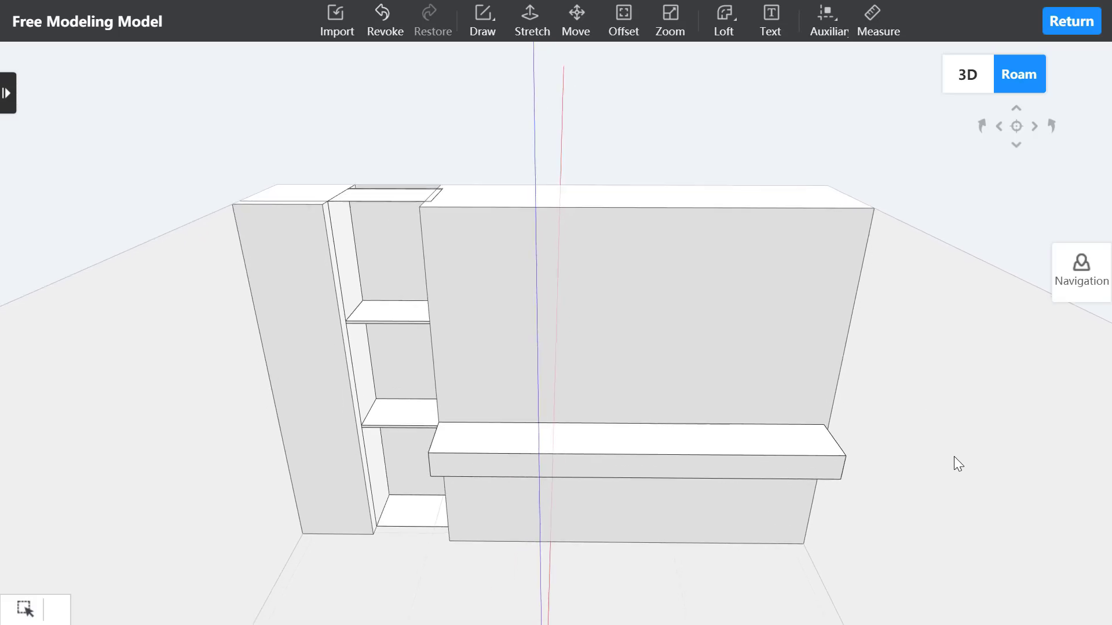
click(485, 26)
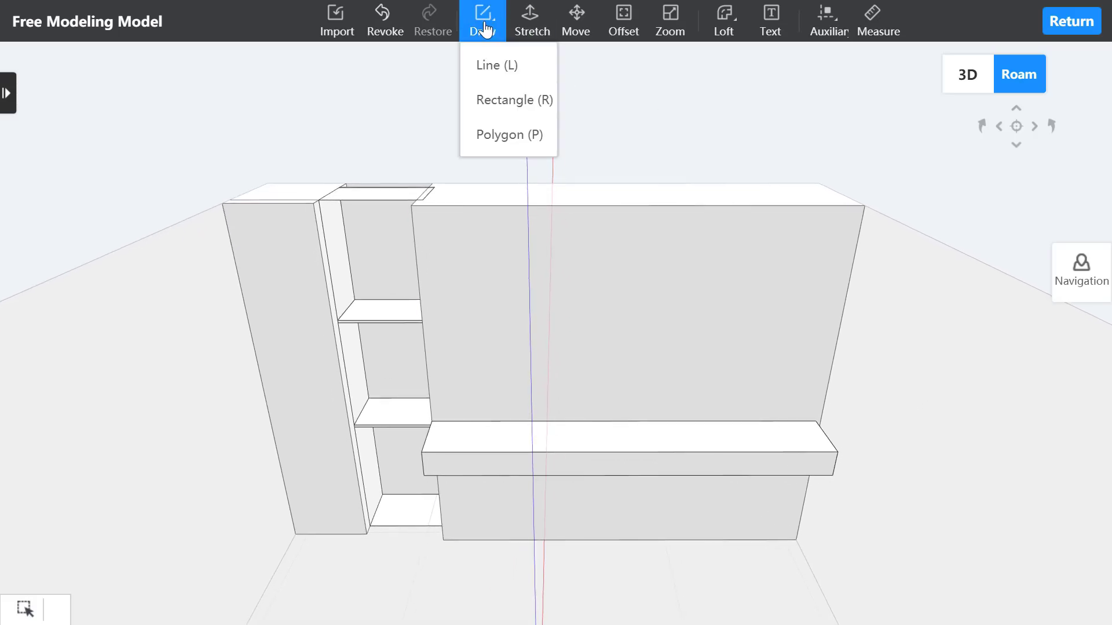
click(503, 136)
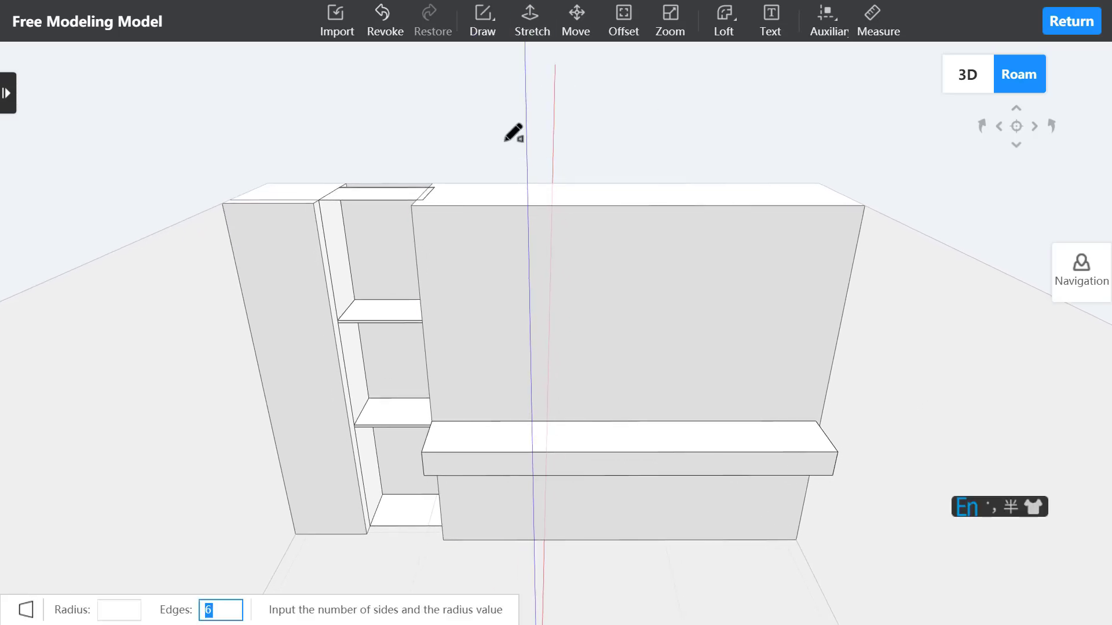
key(ctrl+alt+a)
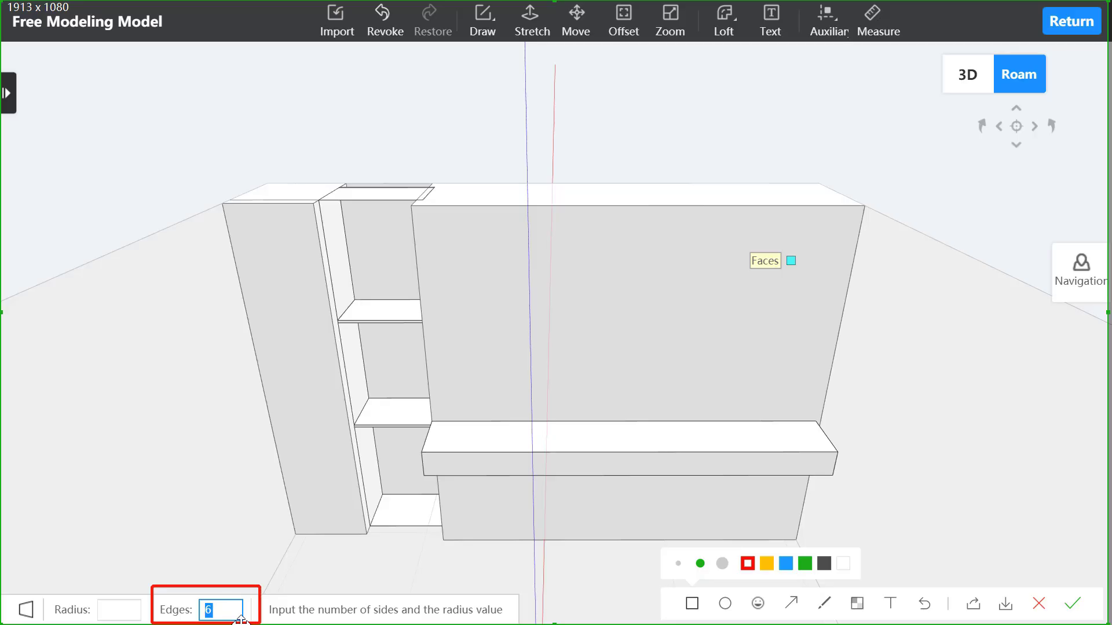
key(Escape)
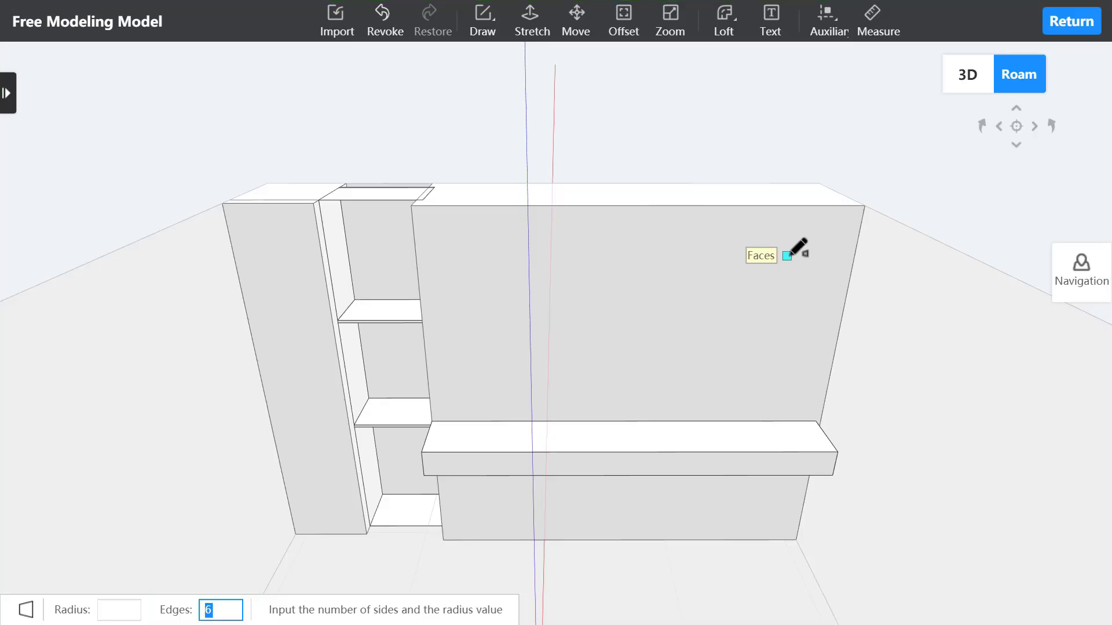
text(90)
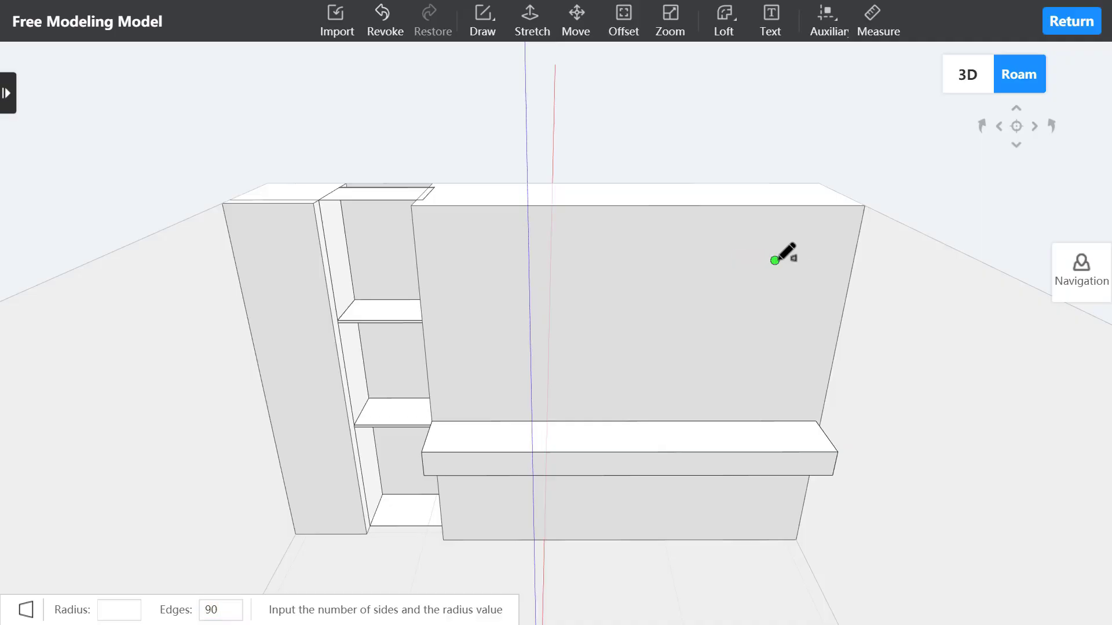
click(776, 260)
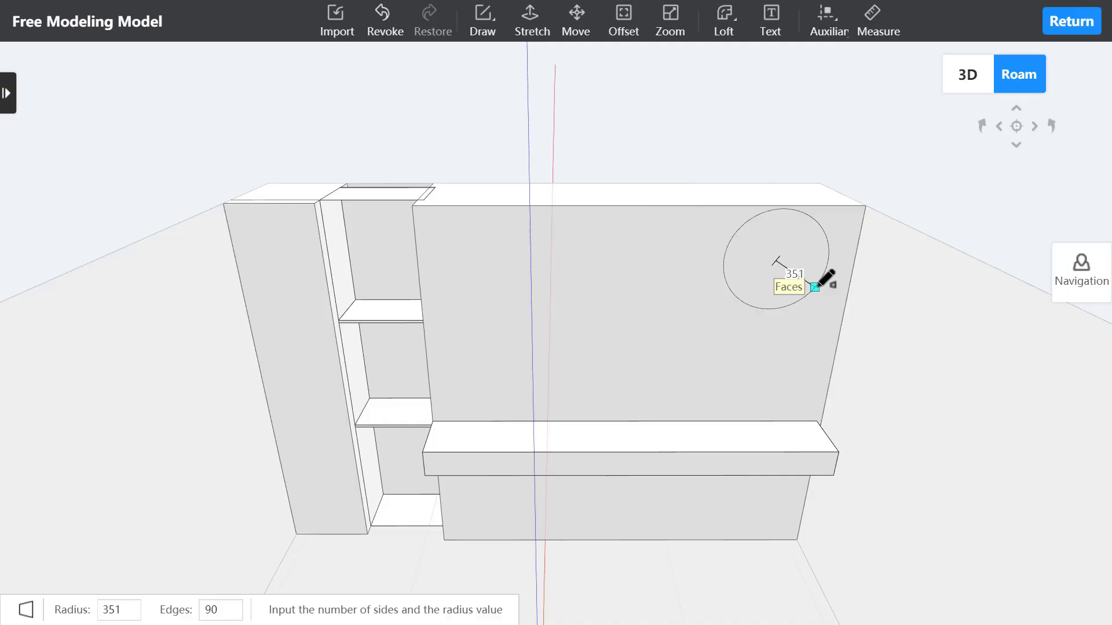
text(300)
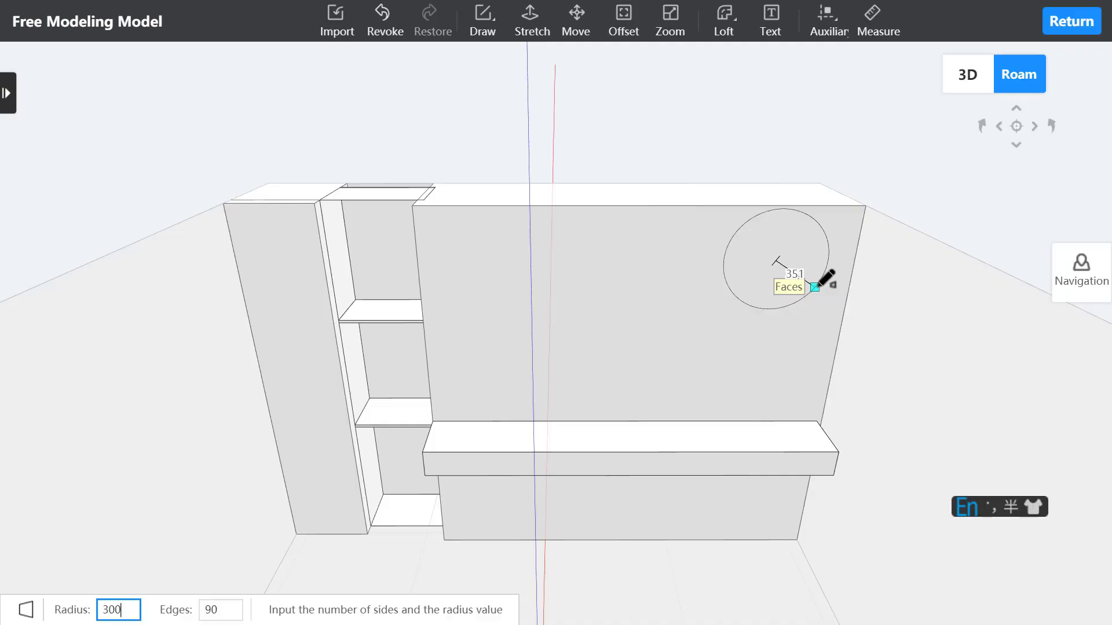
key(Return)
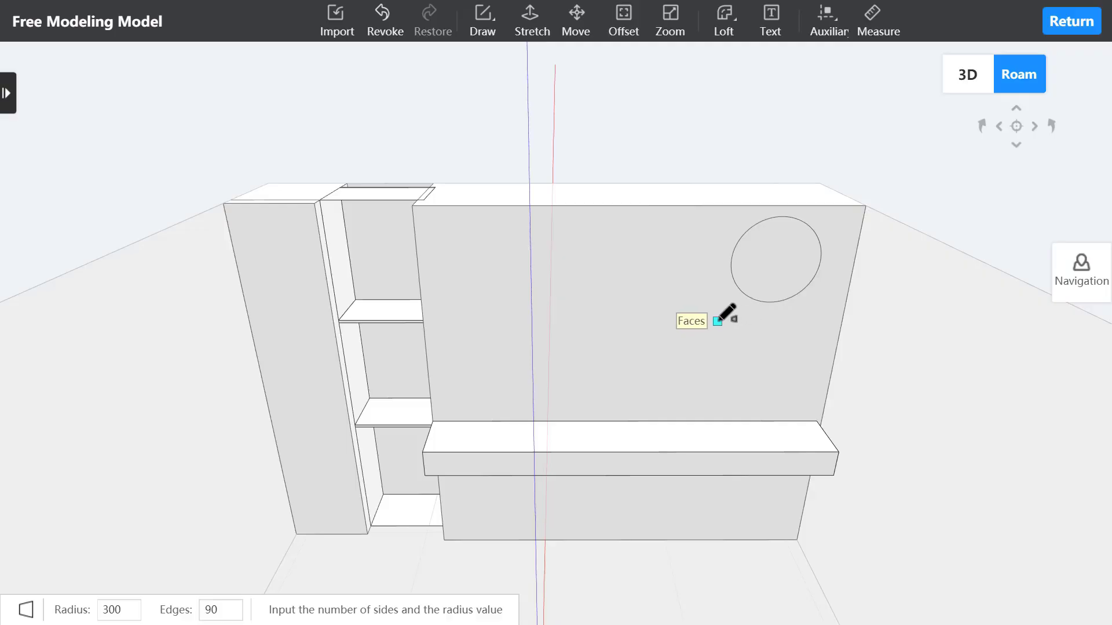
Step: Draw two 90-edge polygons of radius 150 as circles side by side beneath the large circle
click(712, 322)
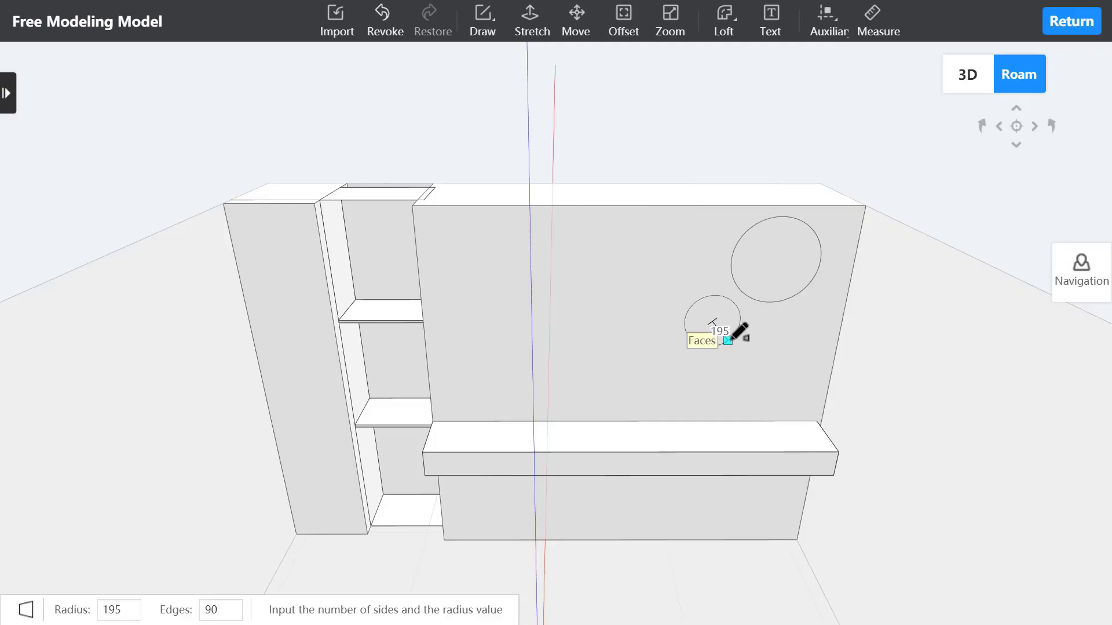
text(150)
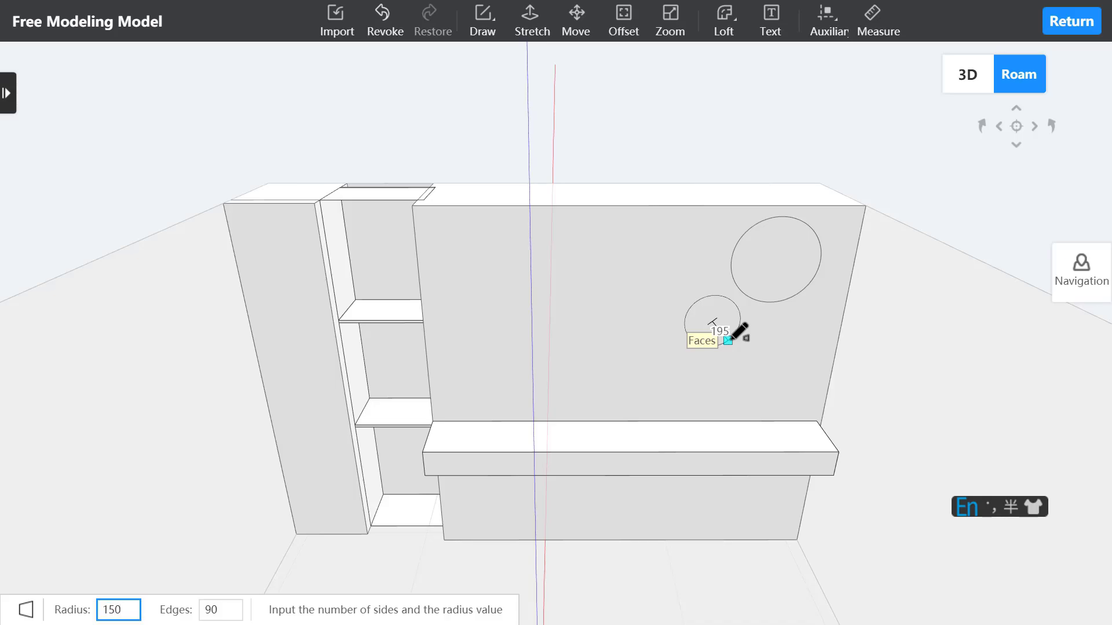
key(Return)
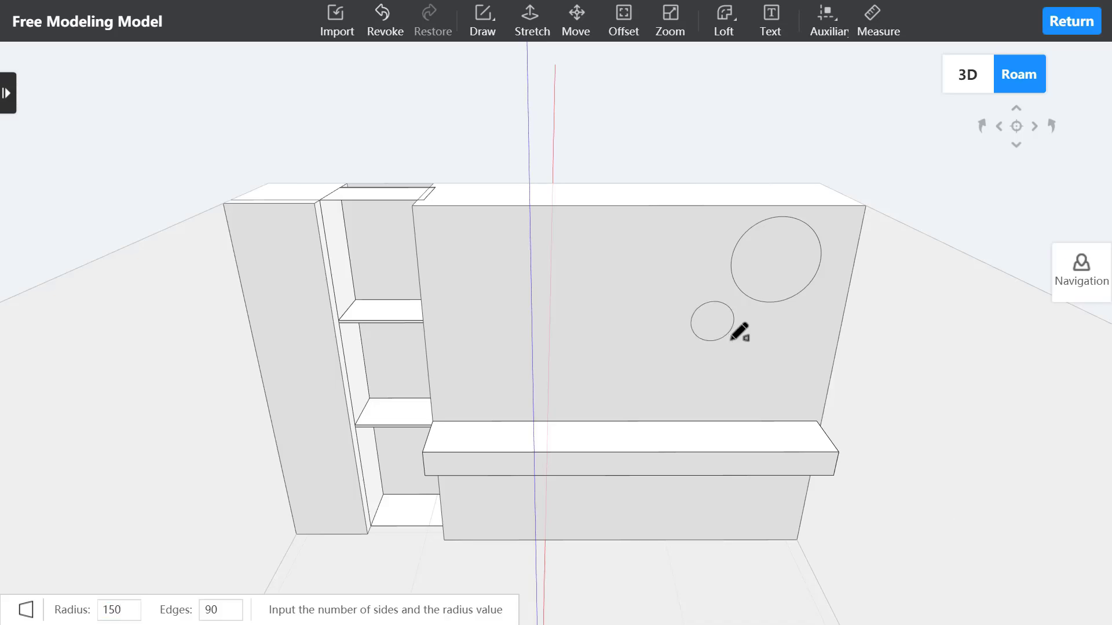
click(798, 317)
text(150)
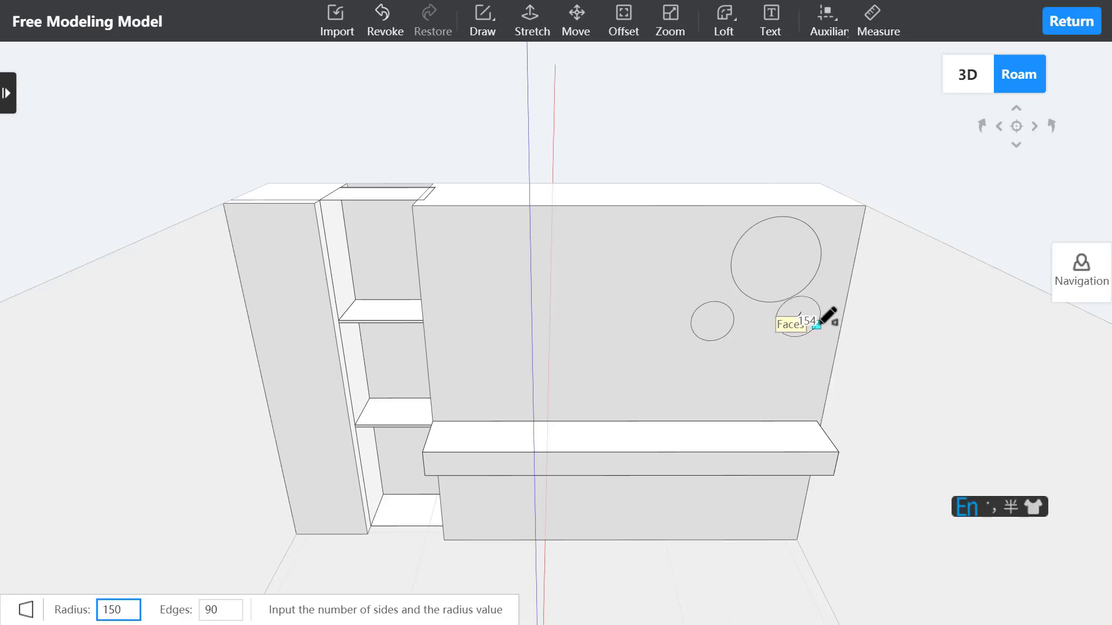
key(Return)
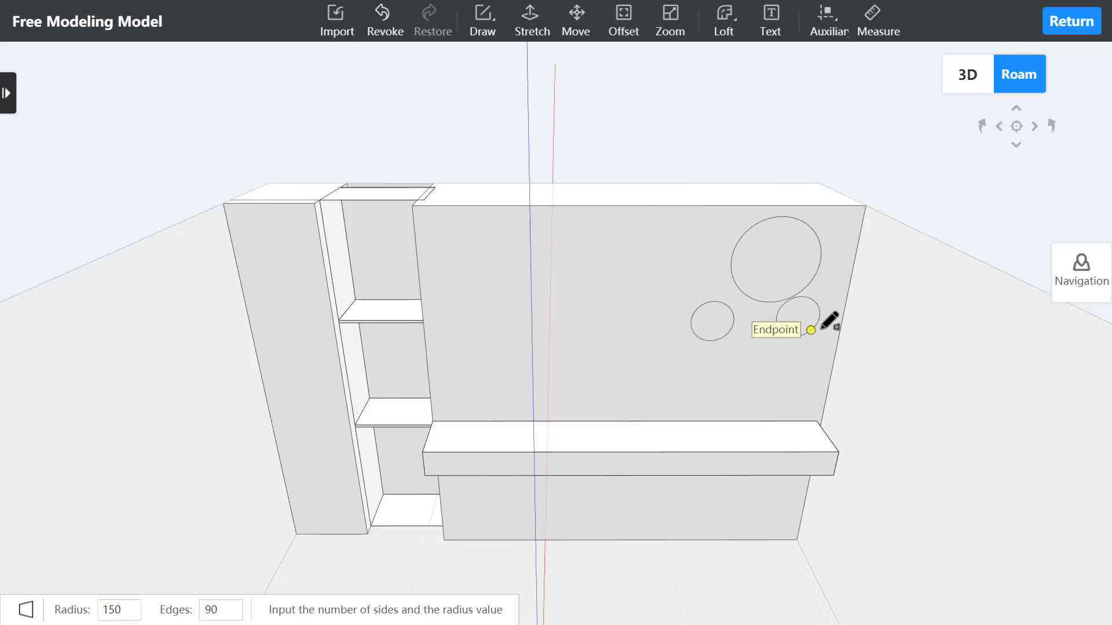
key(Escape)
Step: Stretch the three circles outward from the large block by 100 and merge the resulting discs with Combination
click(532, 20)
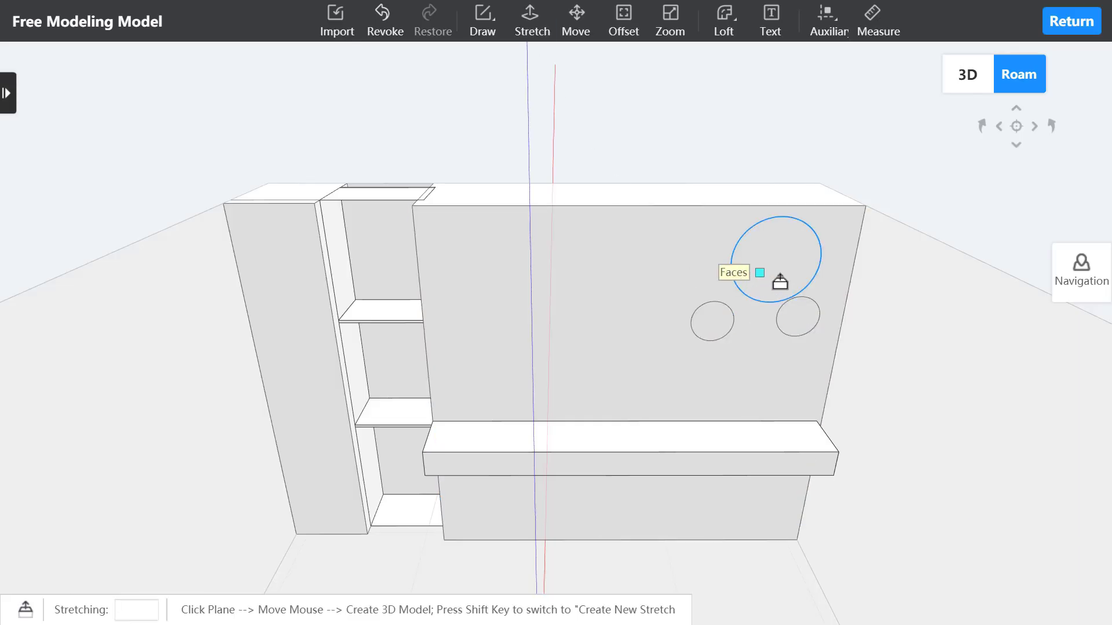
click(780, 282)
text(100)
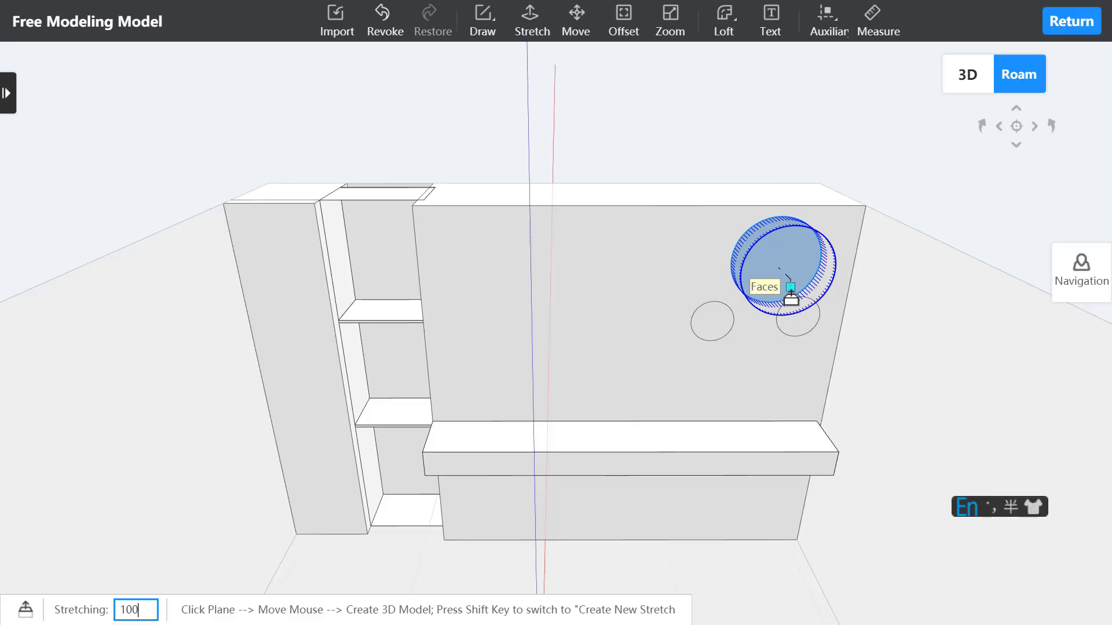
key(Return)
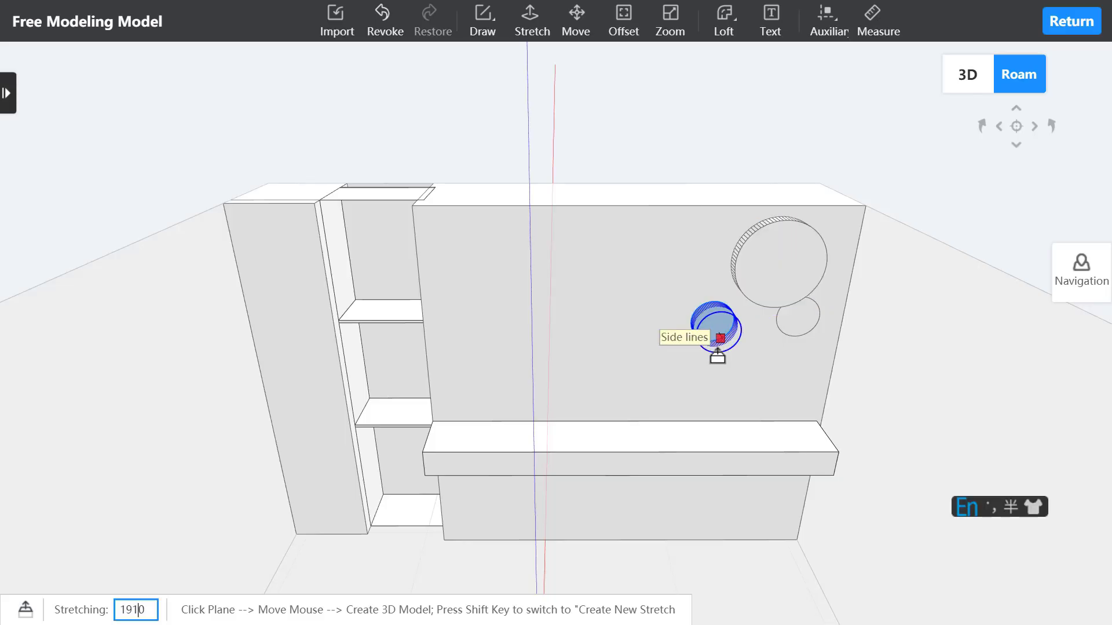
click(800, 326)
text(100)
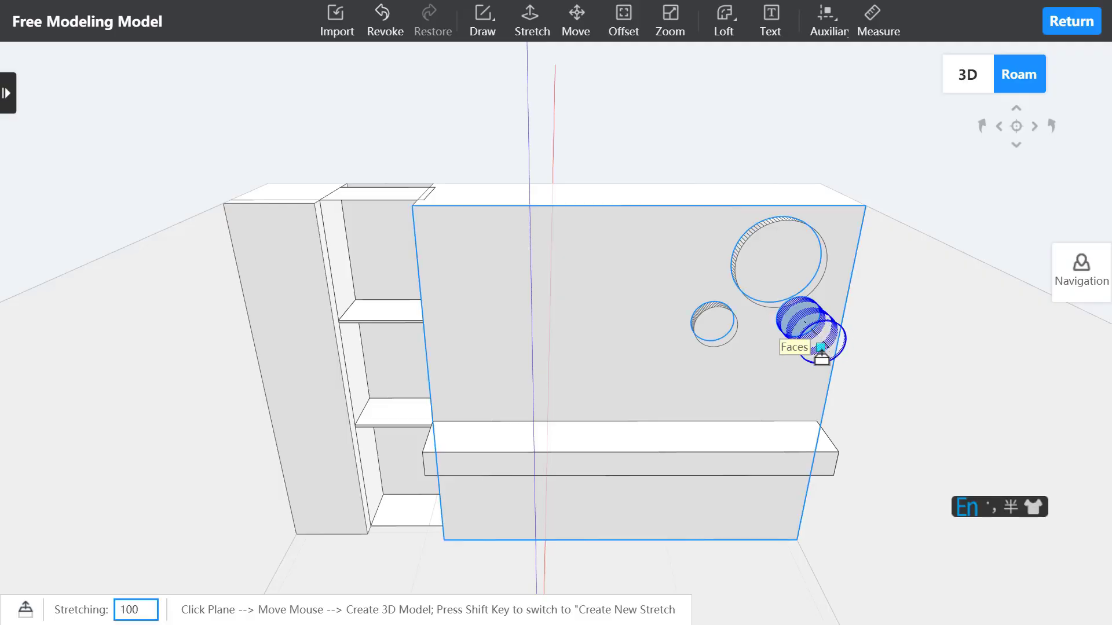
key(Return)
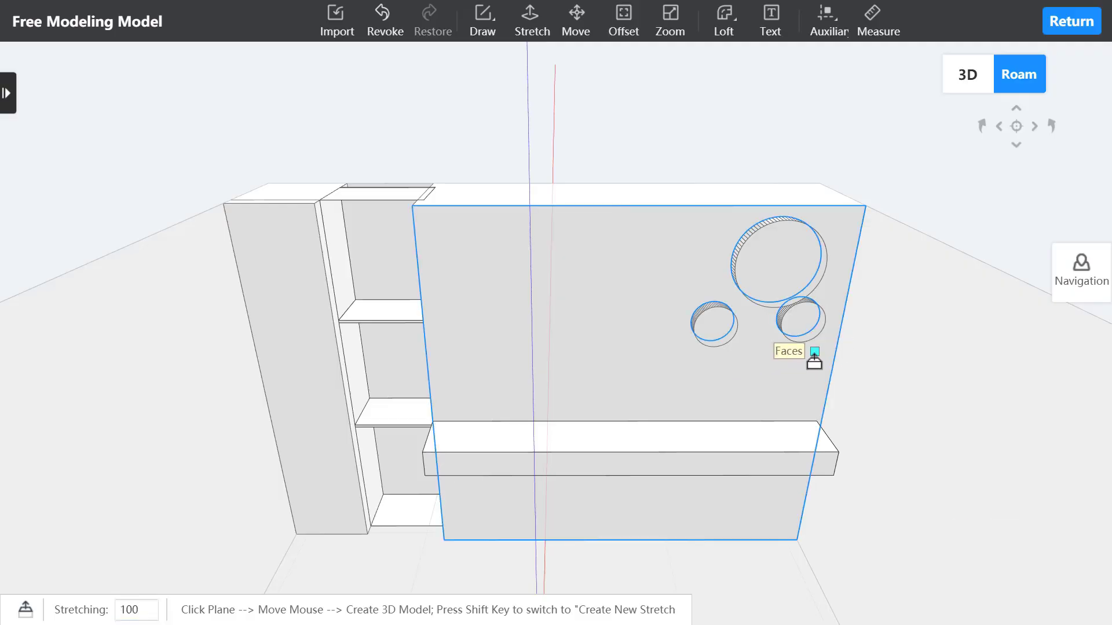
key(Escape)
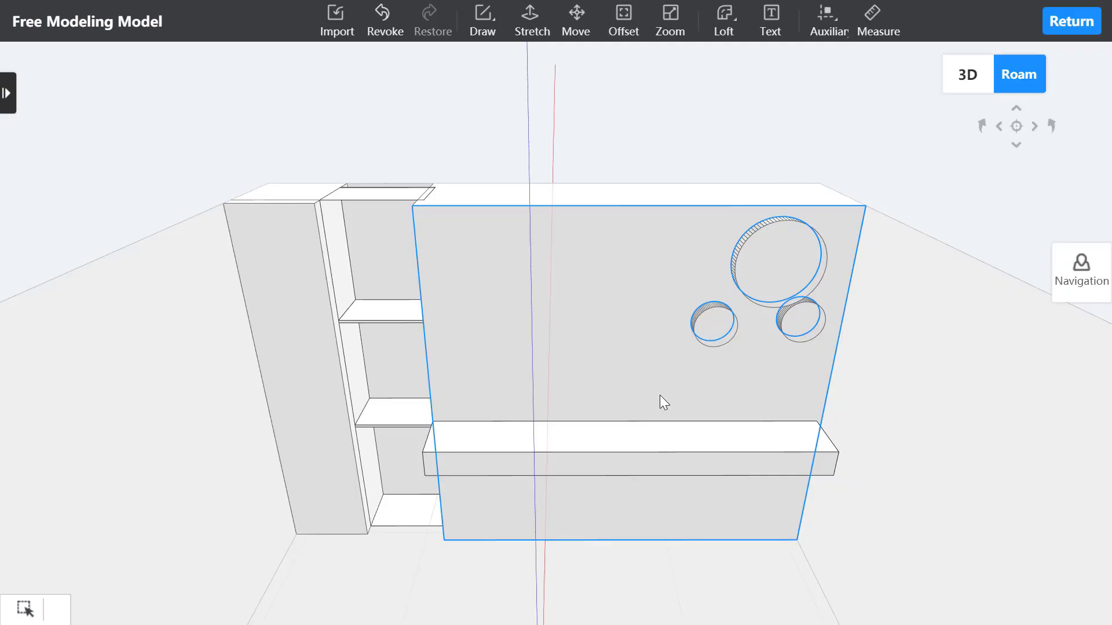
drag(665, 212, 831, 350)
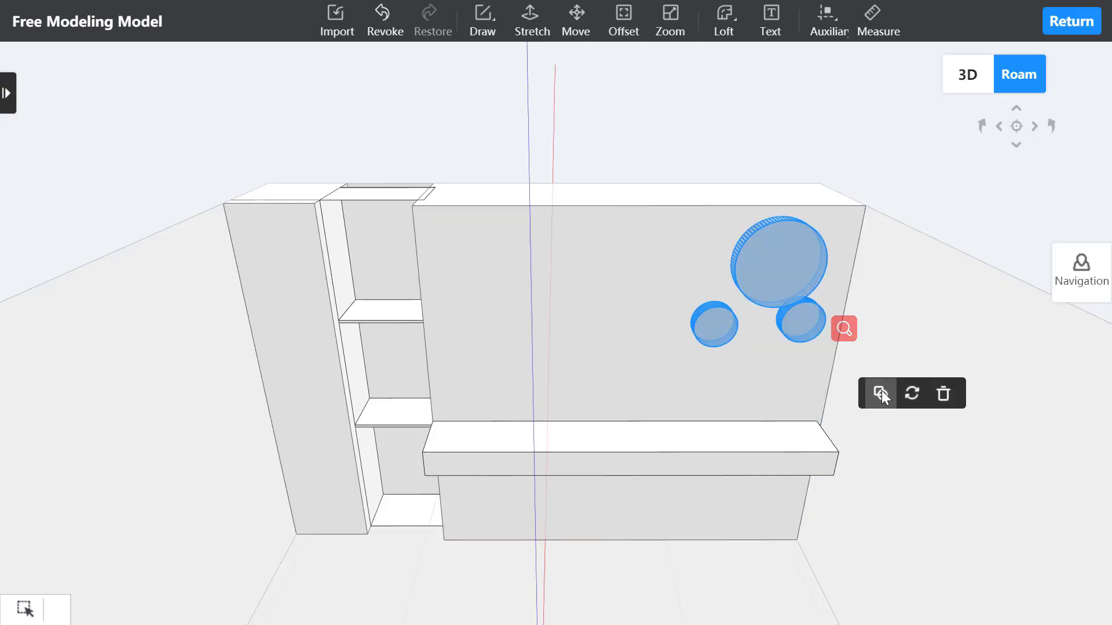
click(880, 392)
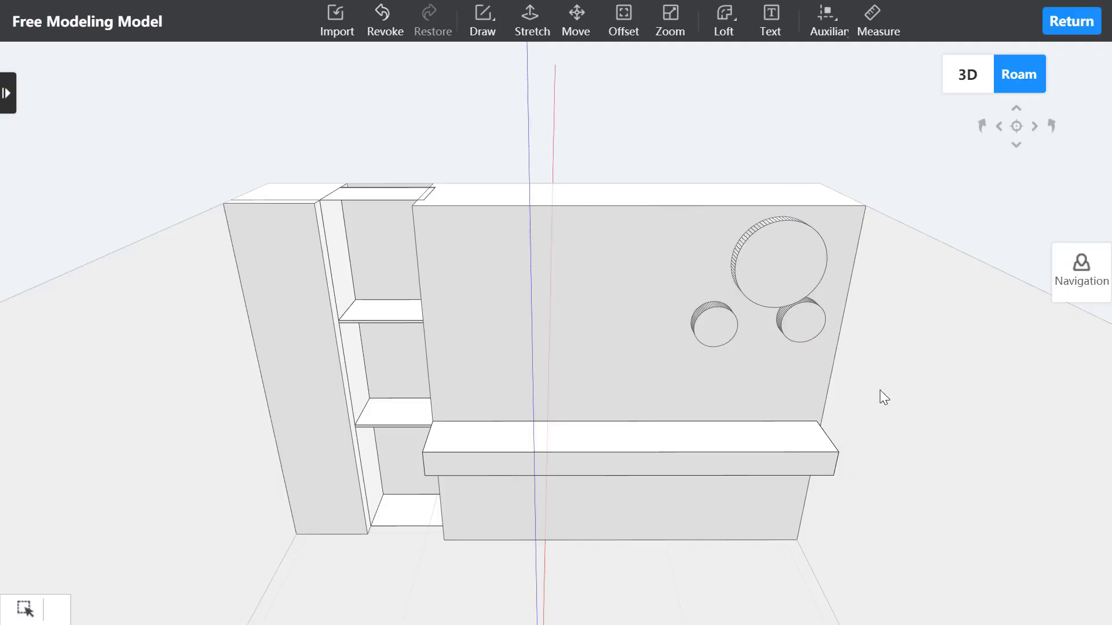
Step: Define the model text "AiHouse" with text height 200 and depth 50
click(771, 23)
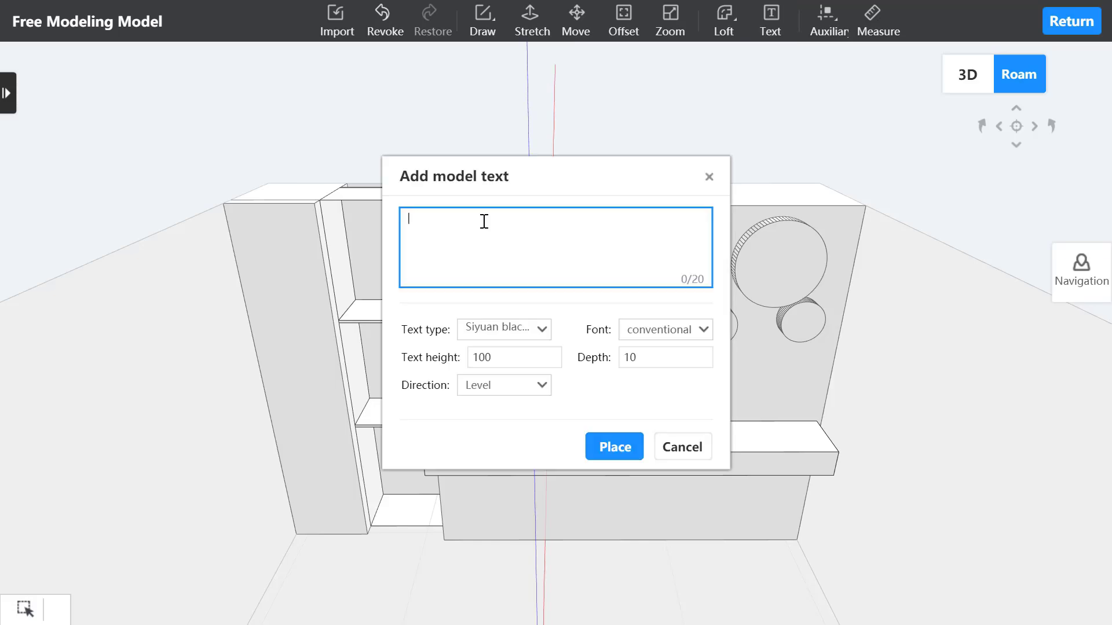
text(AiHouse)
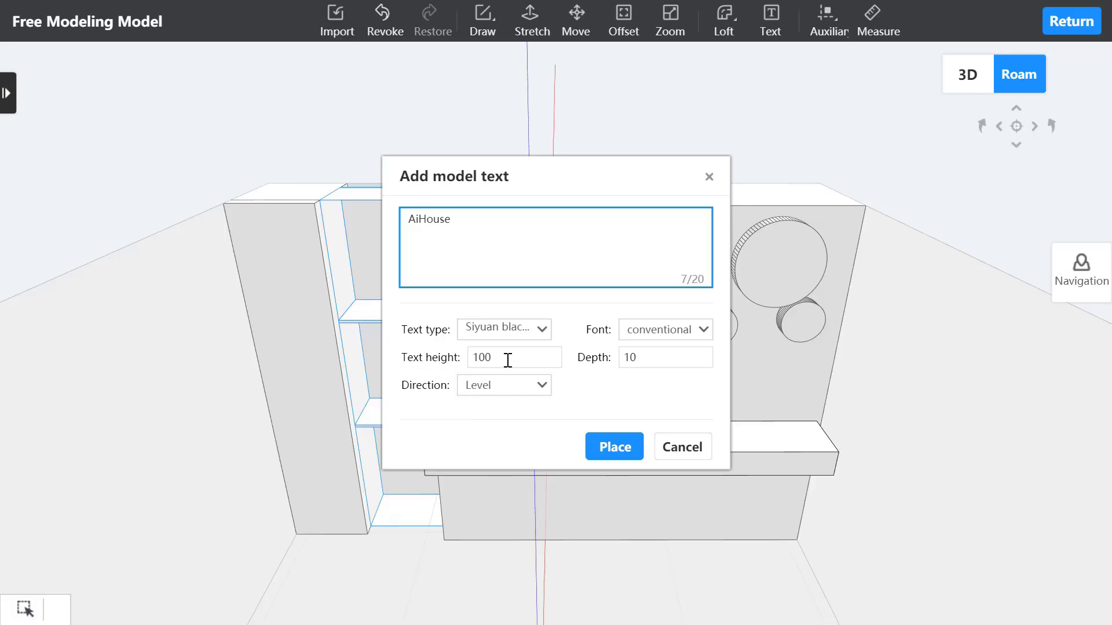
drag(506, 359, 470, 355)
text(200)
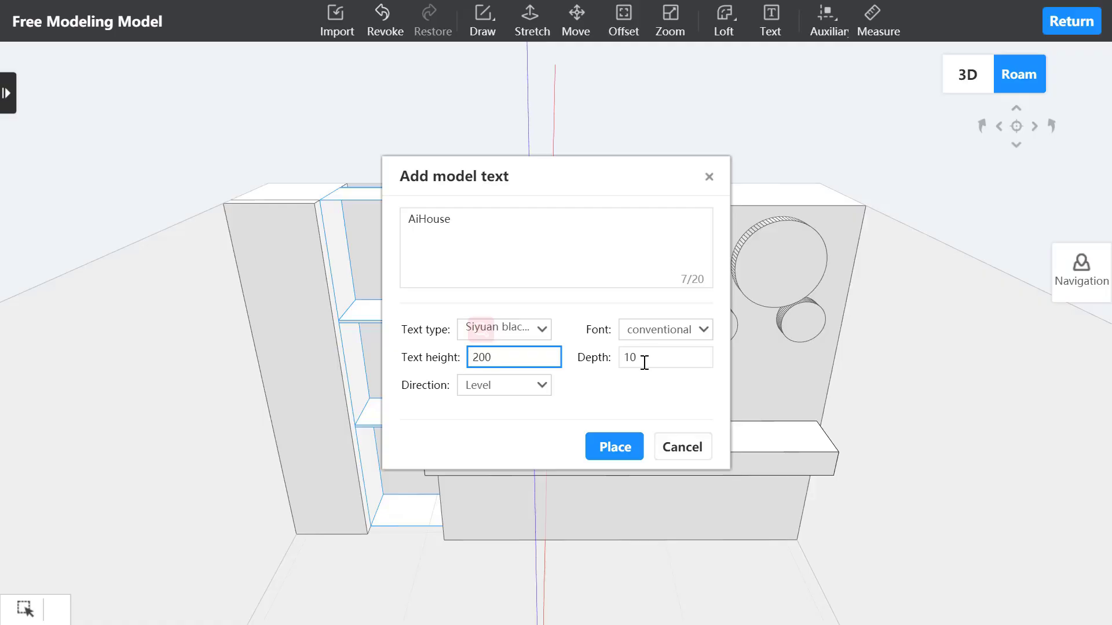
drag(644, 363, 619, 355)
text(50)
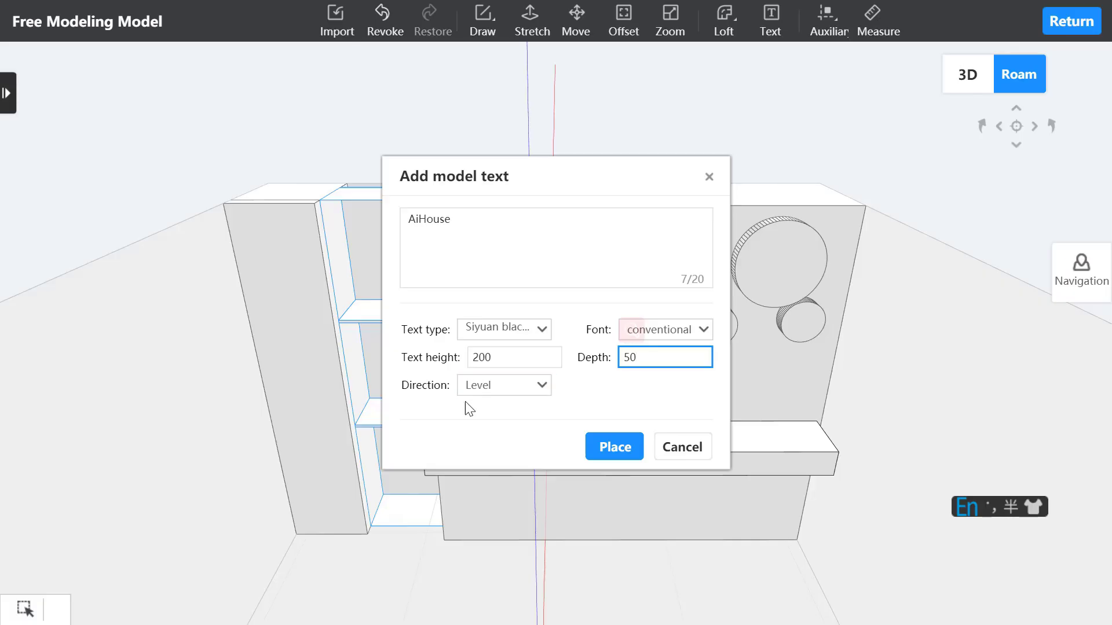
Step: Place the AiHouse text on the front of the large disc, starting near its edge facing the shelf cabinet
click(614, 455)
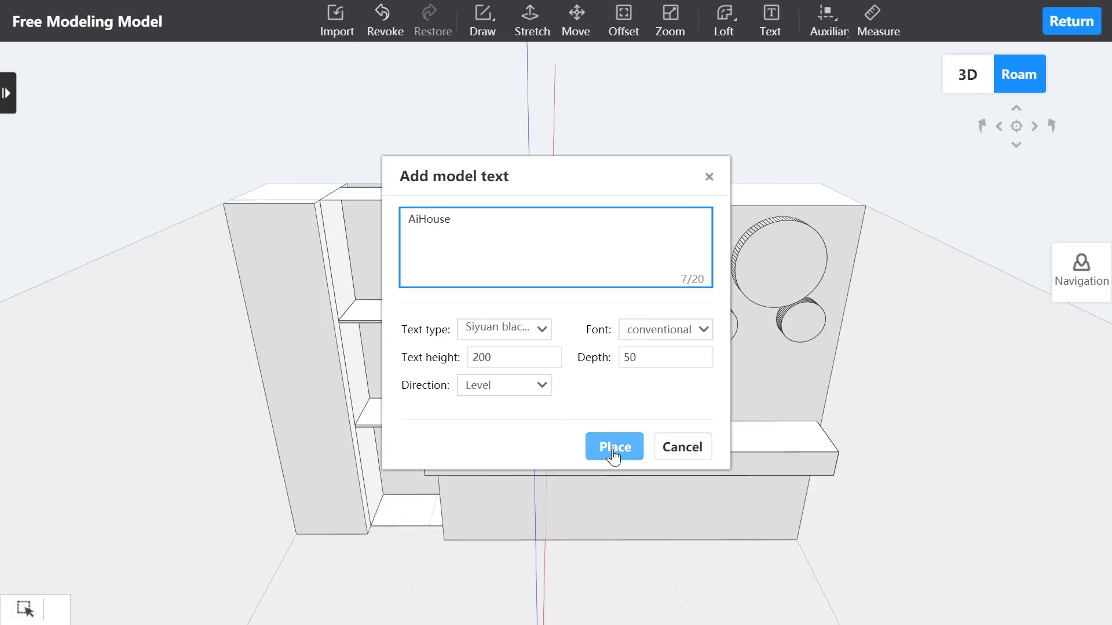
click(614, 455)
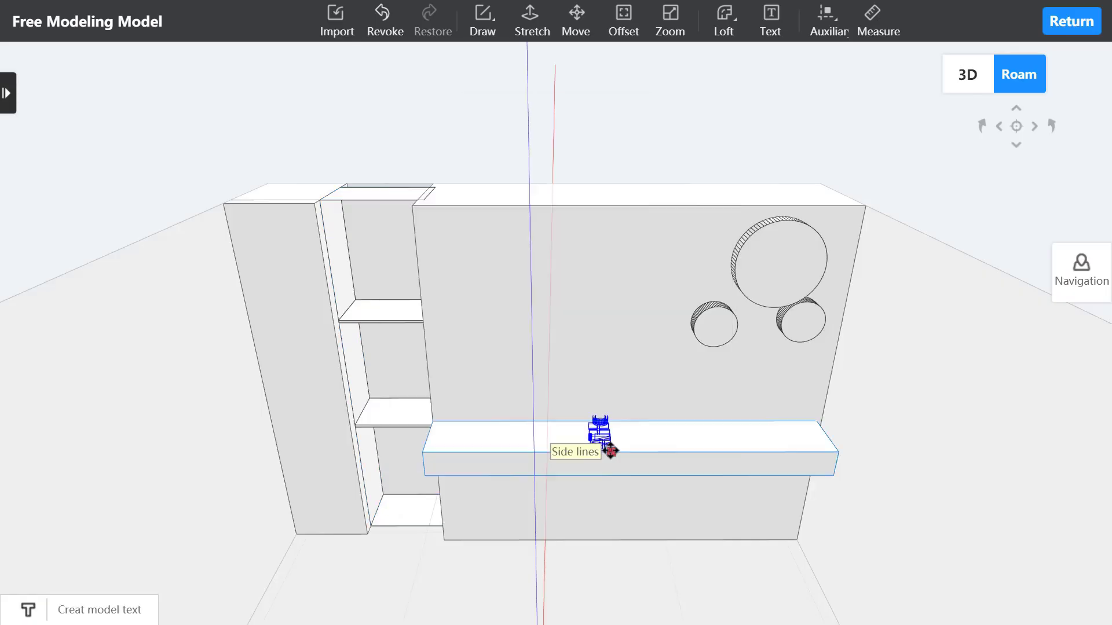
click(741, 273)
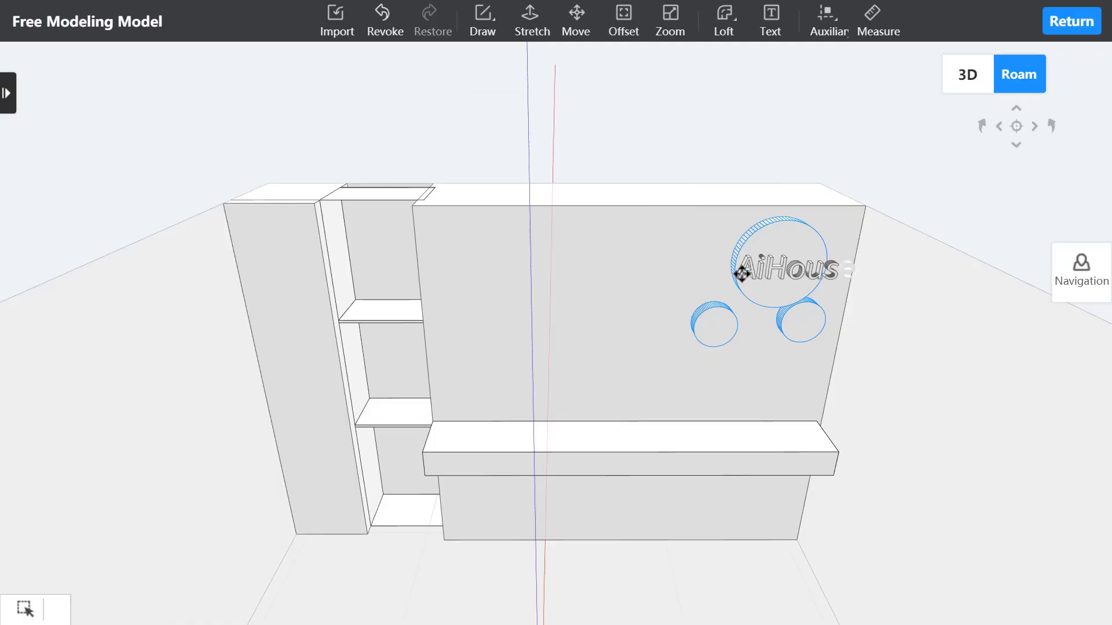
click(1091, 148)
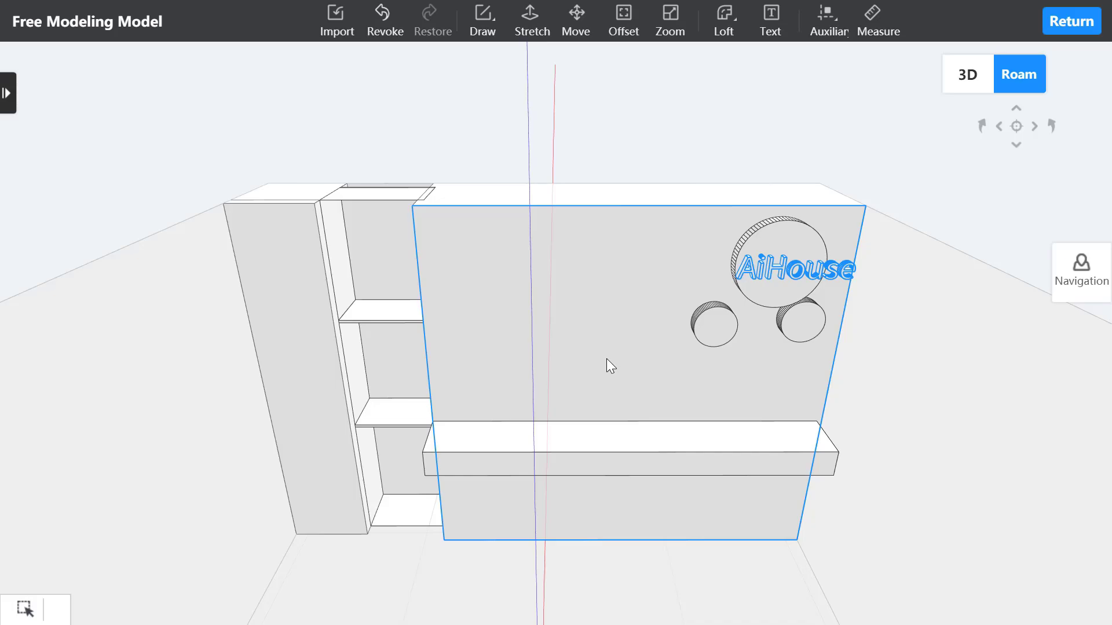
Step: Return to the room design and open the collection of favorite materials
click(1081, 23)
click(24, 226)
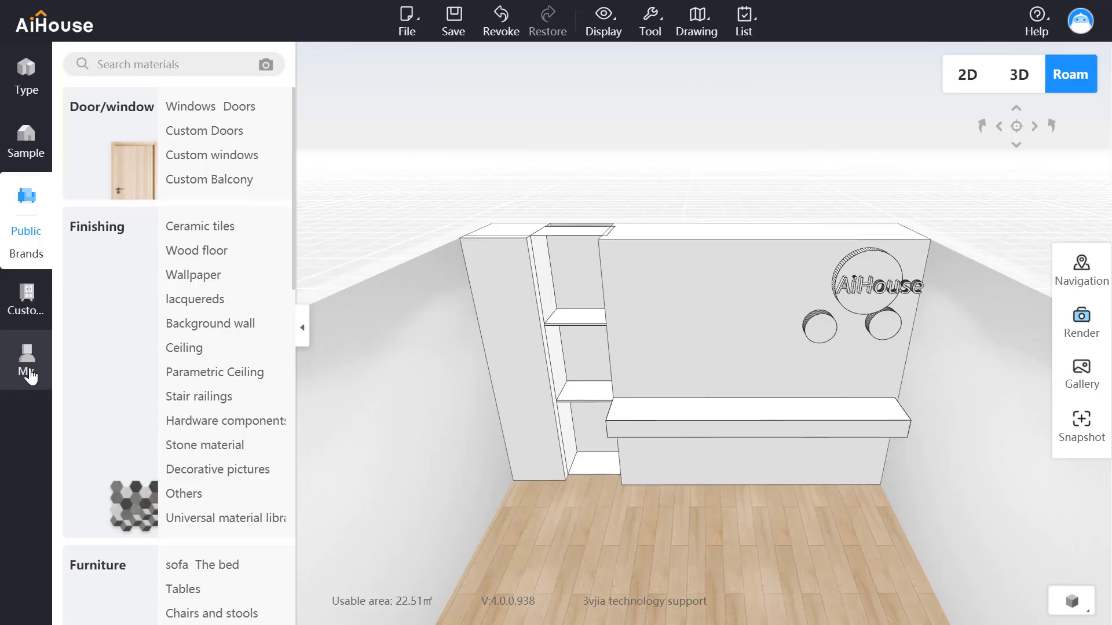
click(27, 374)
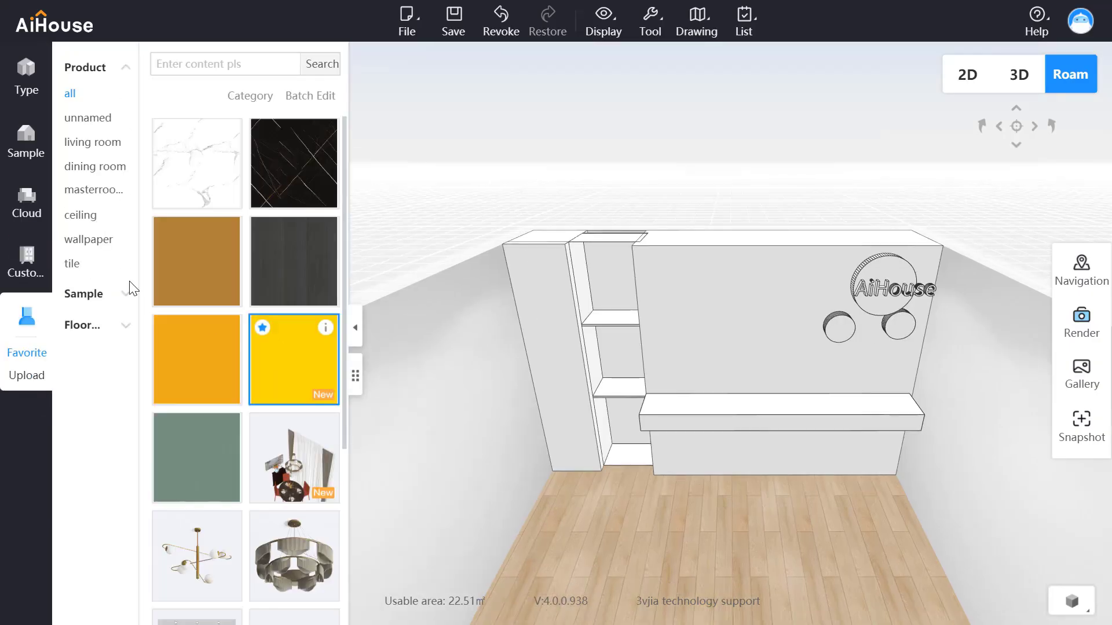
Step: Apply the dark wood material to the column, orange to the shelf cabinet and white marble to the large block
drag(318, 293, 540, 342)
drag(707, 521, 747, 502)
drag(208, 361, 535, 293)
drag(202, 163, 732, 340)
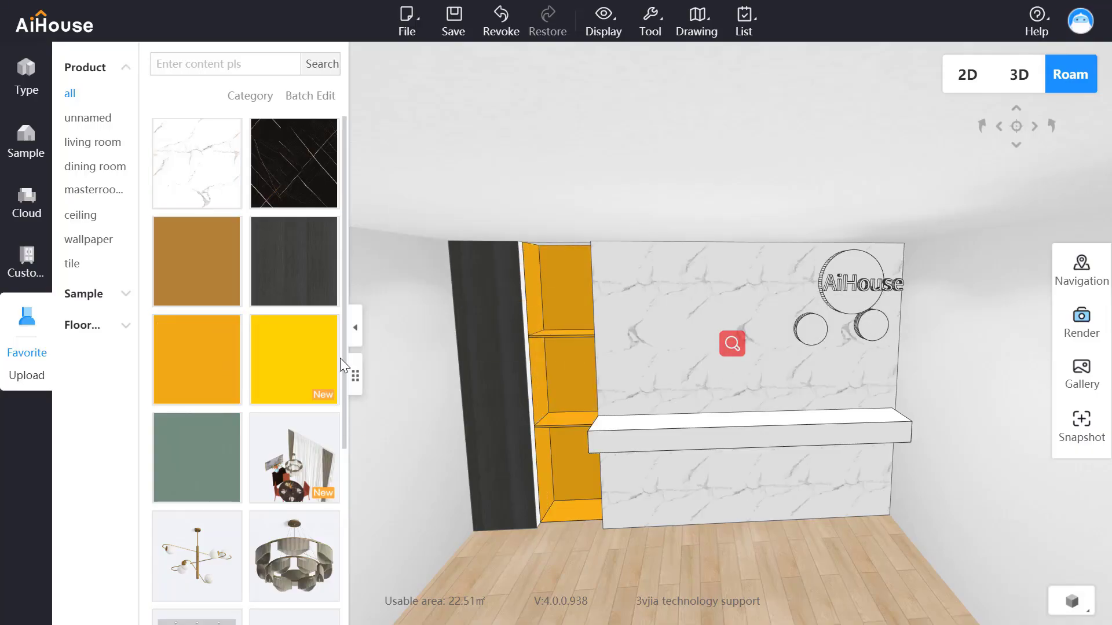
Step: Apply black marble to the floating ledge and bright yellow to the three discs
drag(294, 163, 724, 432)
drag(293, 359, 813, 326)
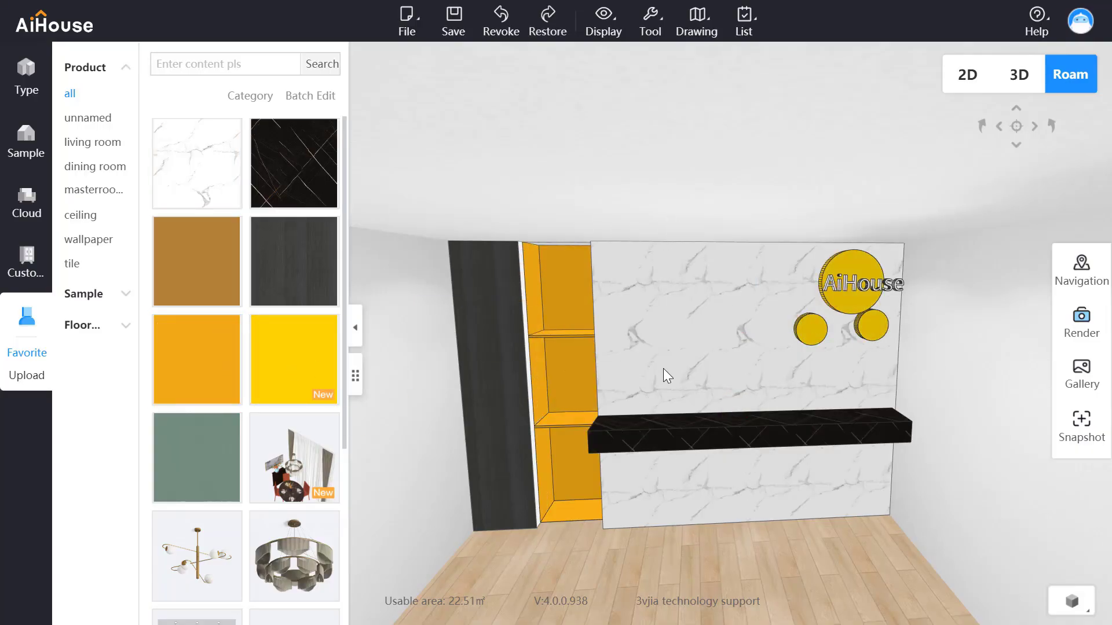
click(688, 335)
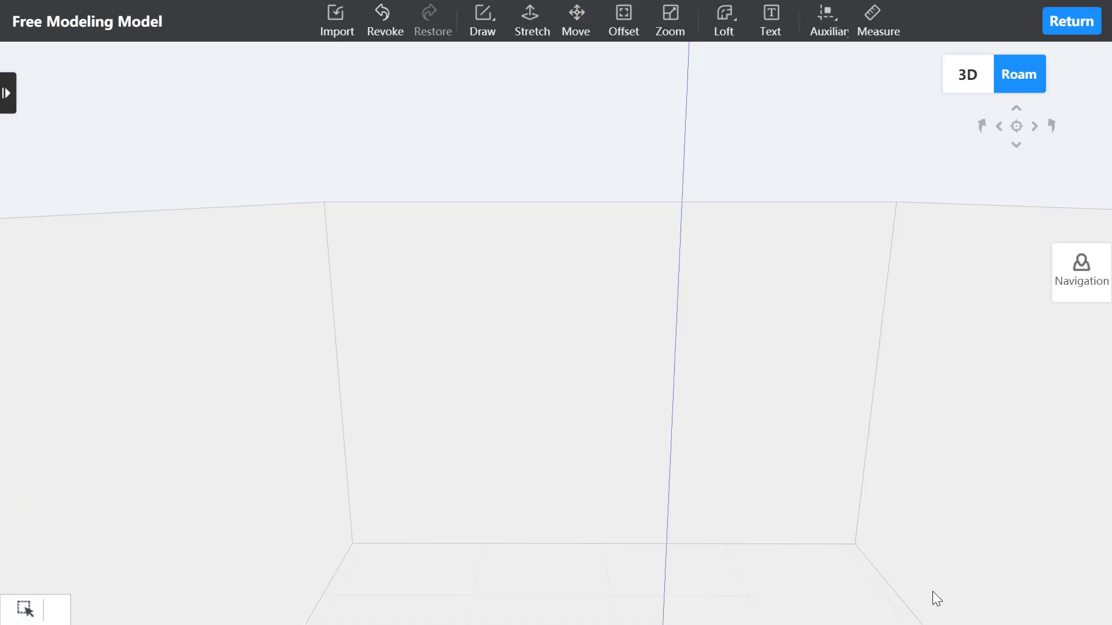
Step: Draw a rectangle corner to corner over the empty room's back wall and stretch it outward by 200
click(494, 11)
click(490, 103)
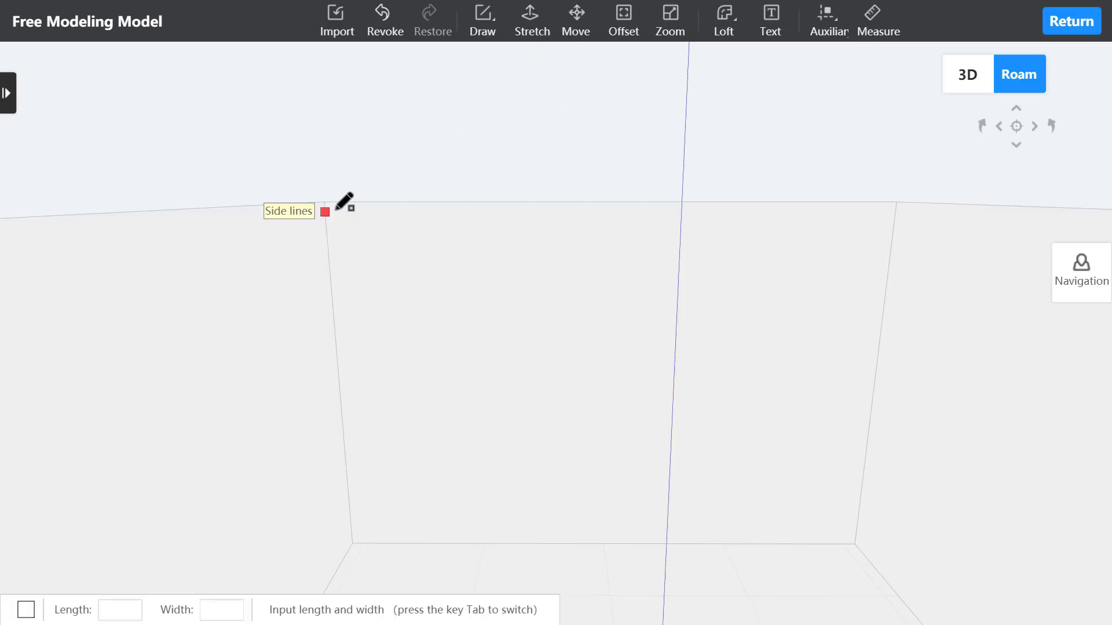
click(325, 202)
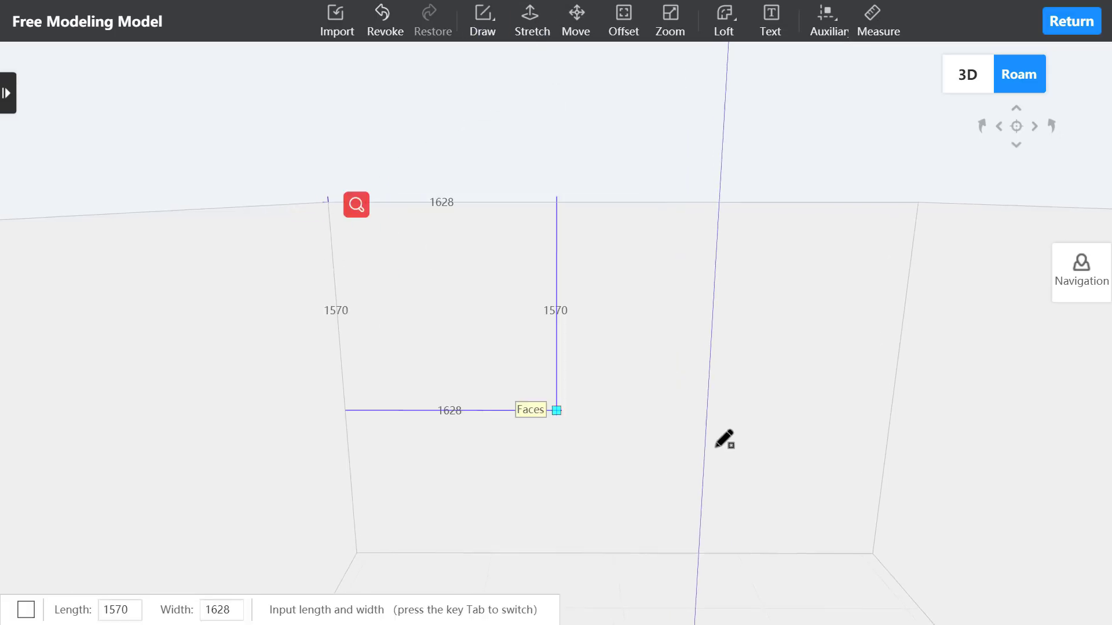
click(869, 548)
click(530, 20)
click(538, 321)
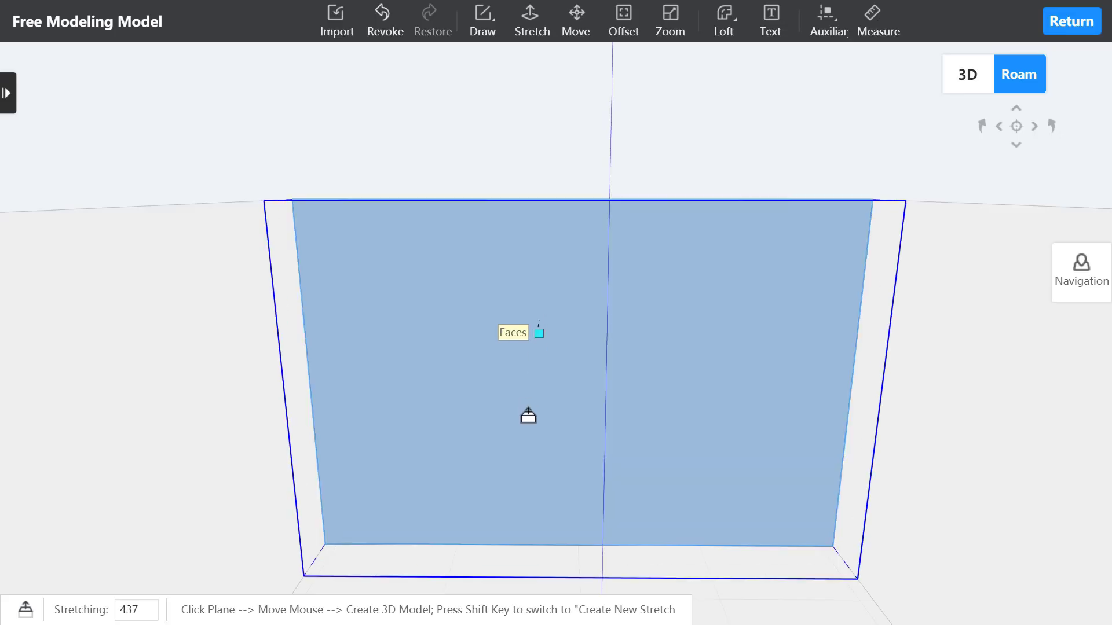
text(200)
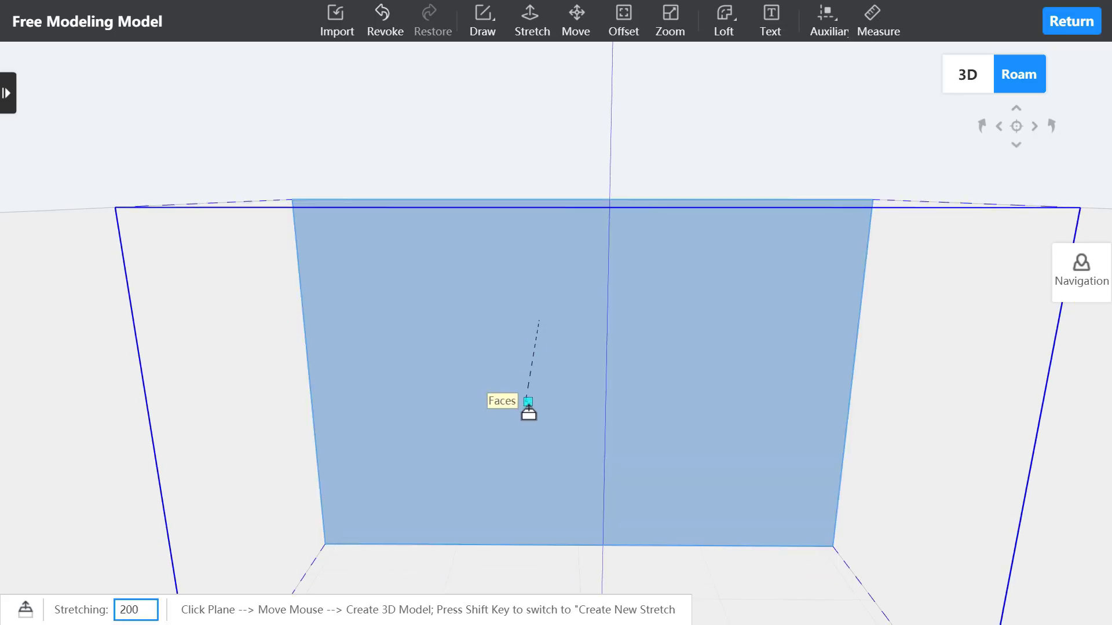
key(Return)
Step: Draw a rectangle about 3382 wide and 2344 high on the panel's front face, starting from its bottom edge
mouse_move(484, 29)
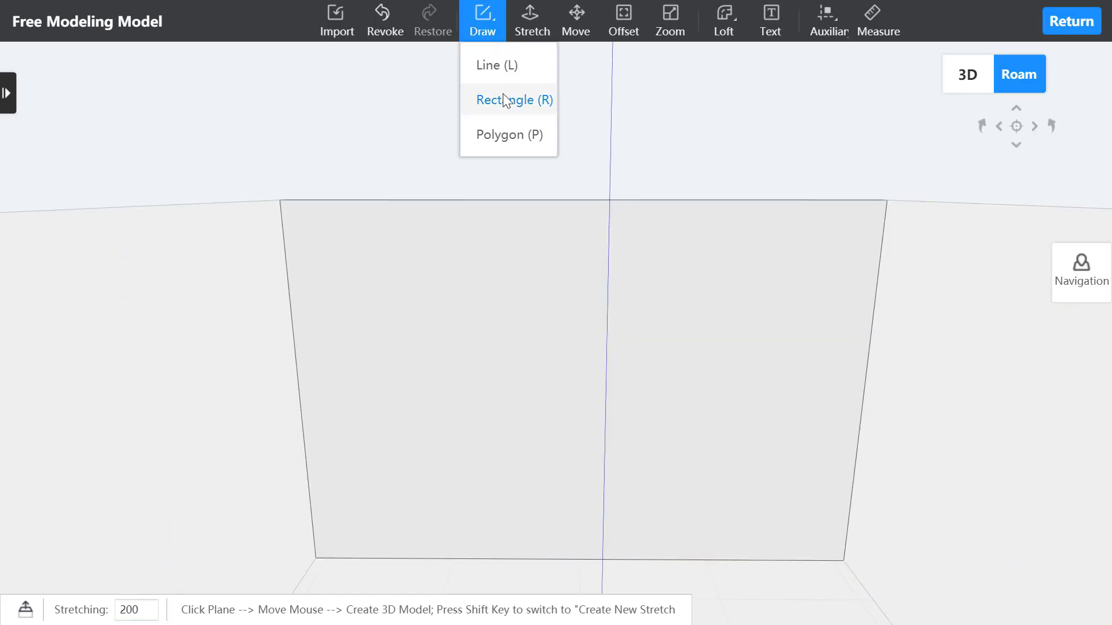
click(506, 107)
click(371, 557)
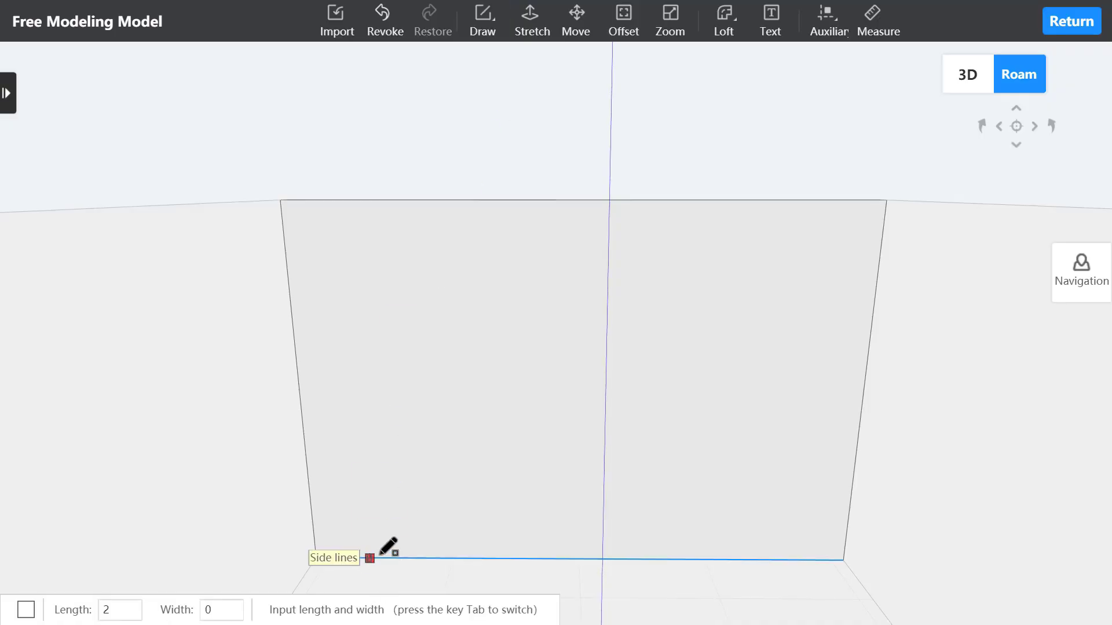
click(824, 267)
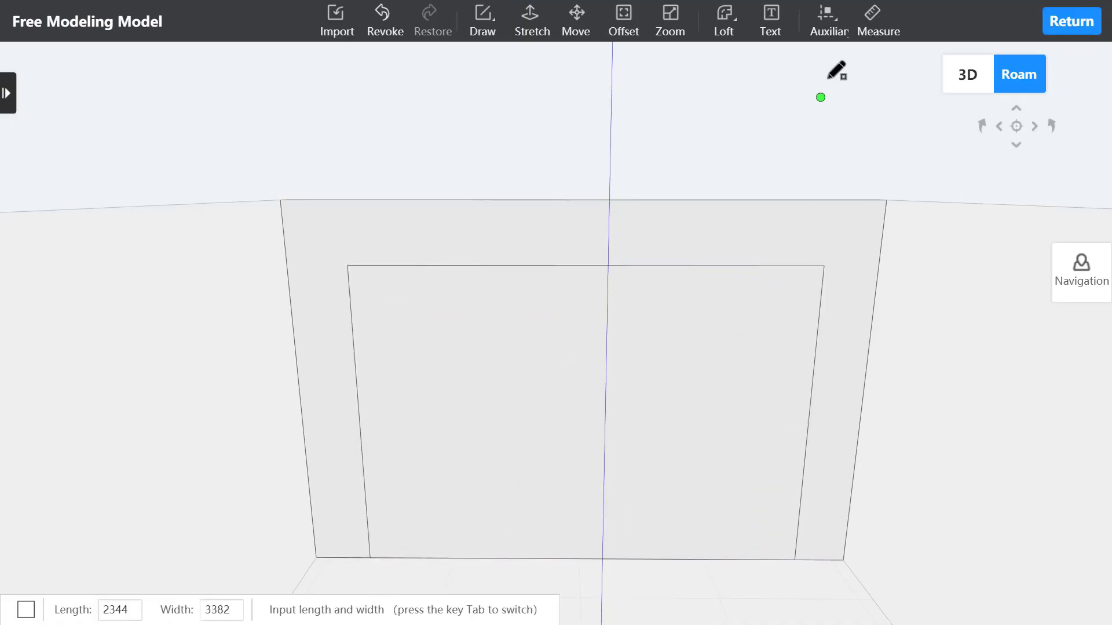
Step: Add auxiliary lines 300 inside the inner rectangle's left, top and right edges
mouse_move(828, 32)
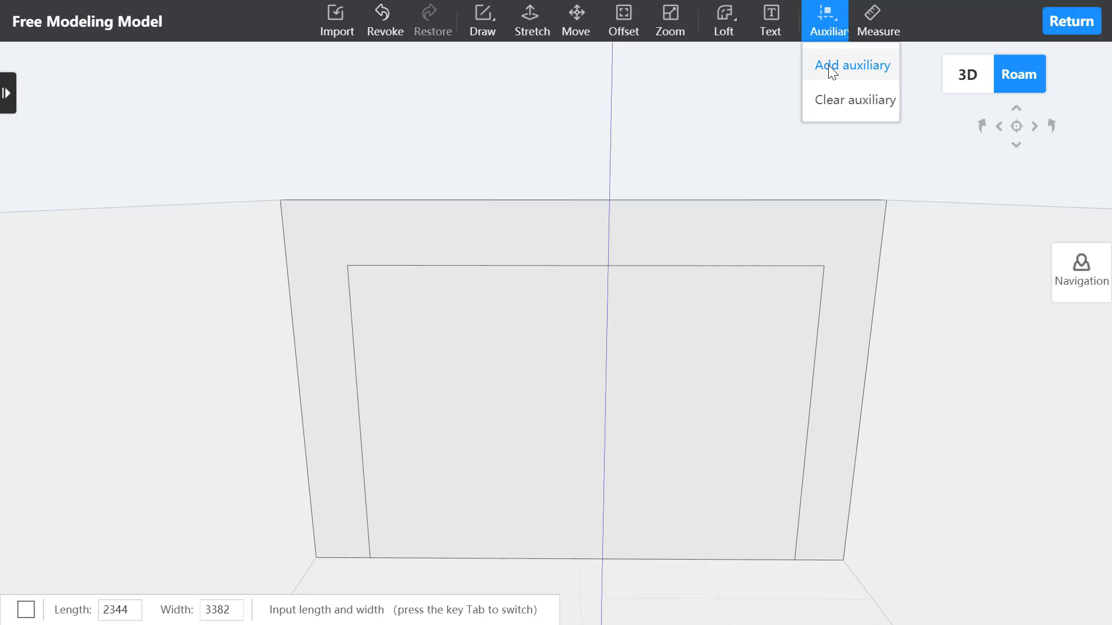
click(828, 64)
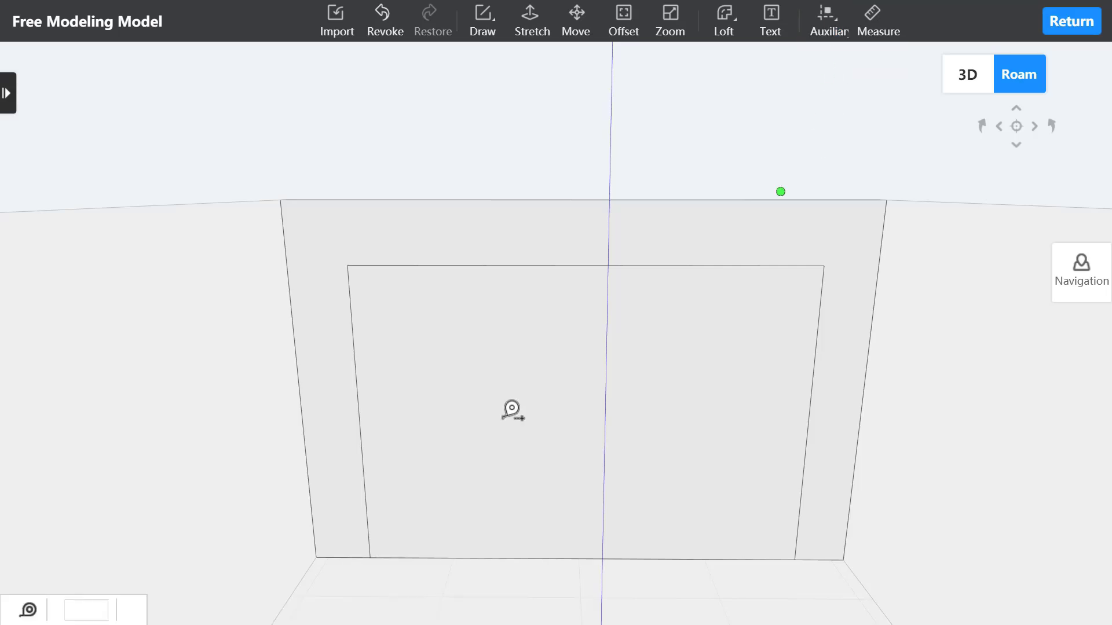
click(354, 346)
text(300)
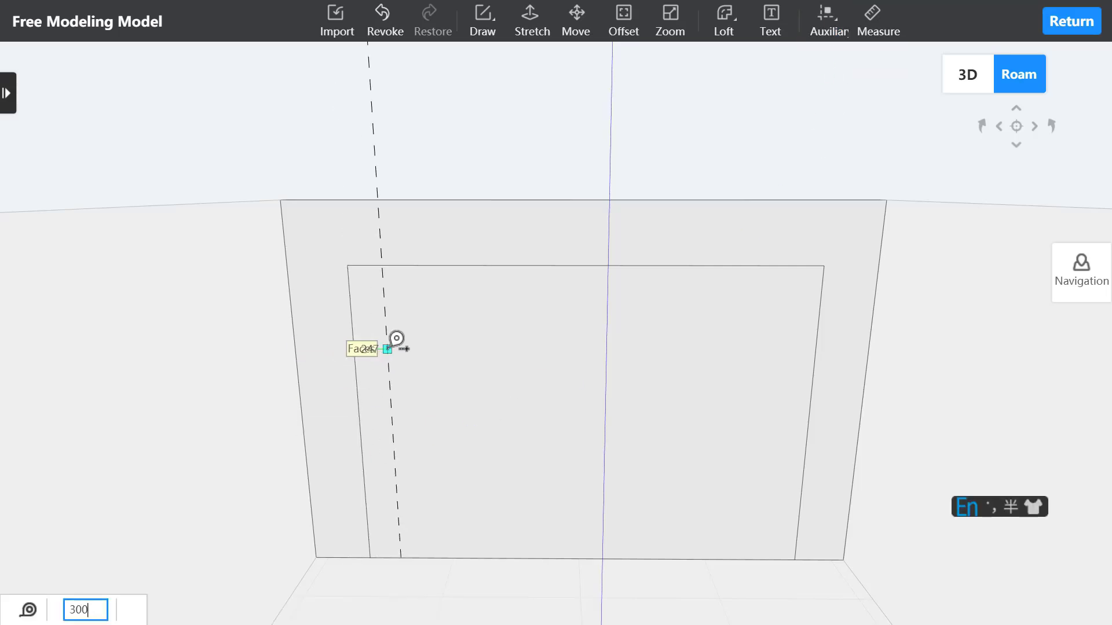
key(Return)
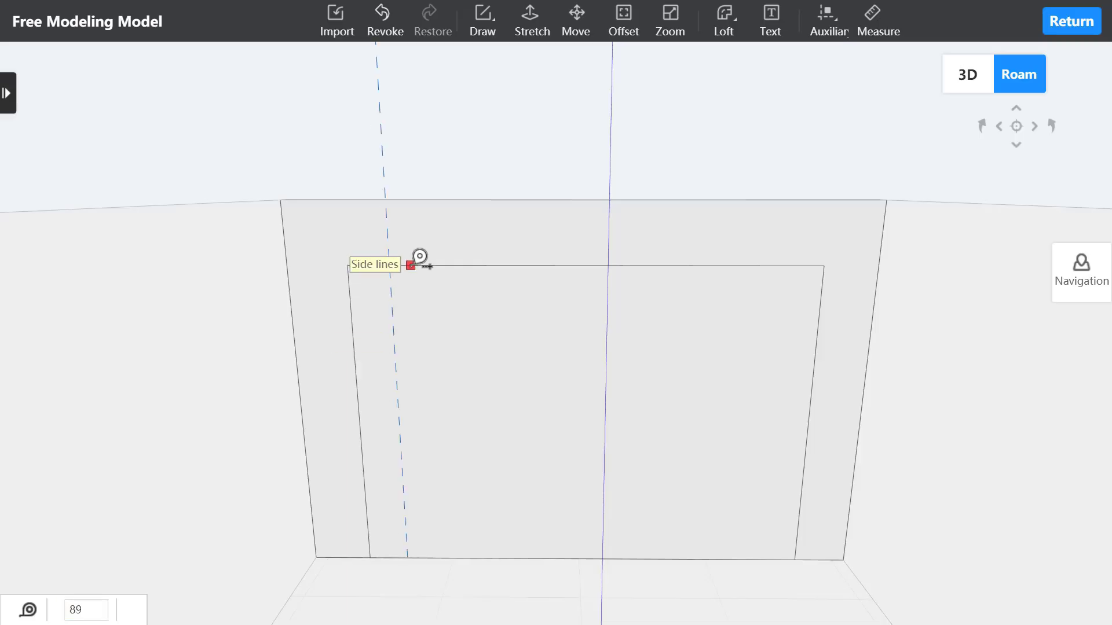
click(411, 266)
text(300)
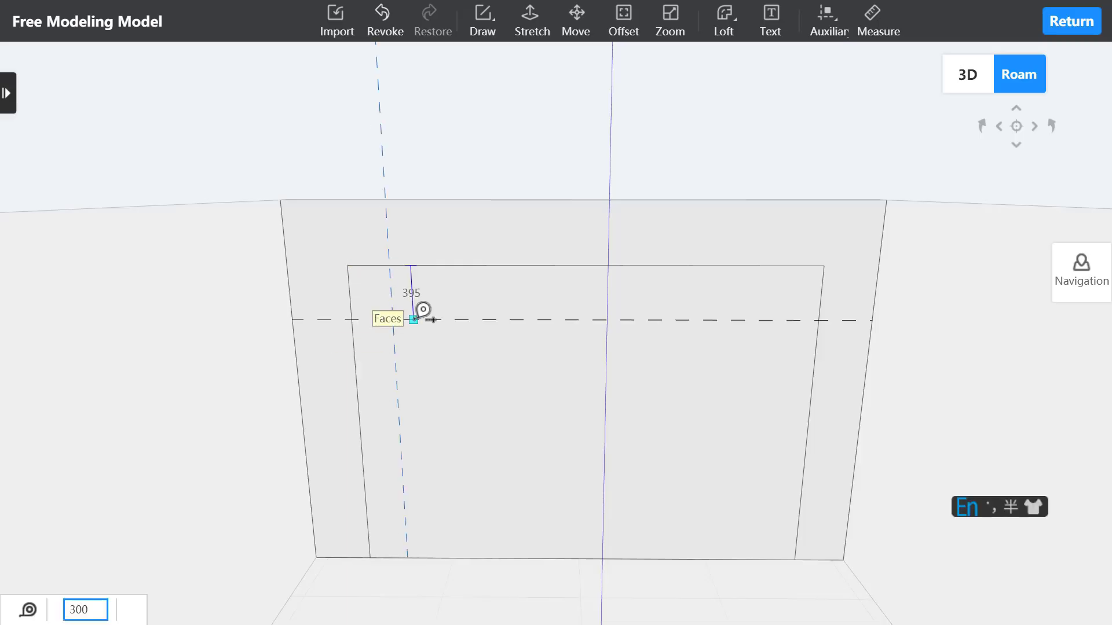
key(Return)
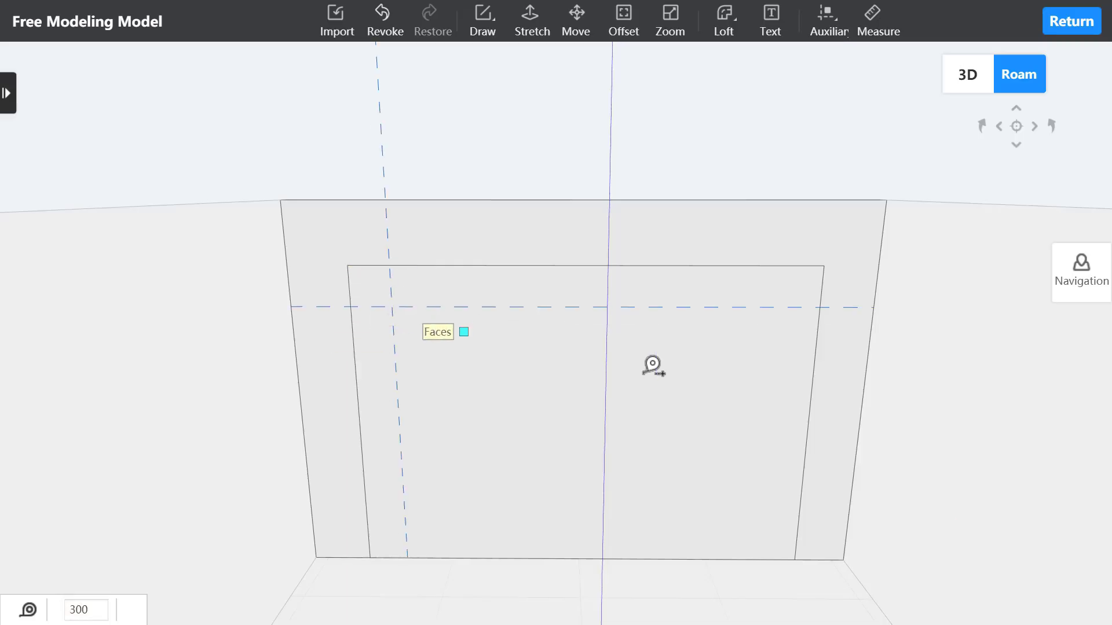
click(815, 351)
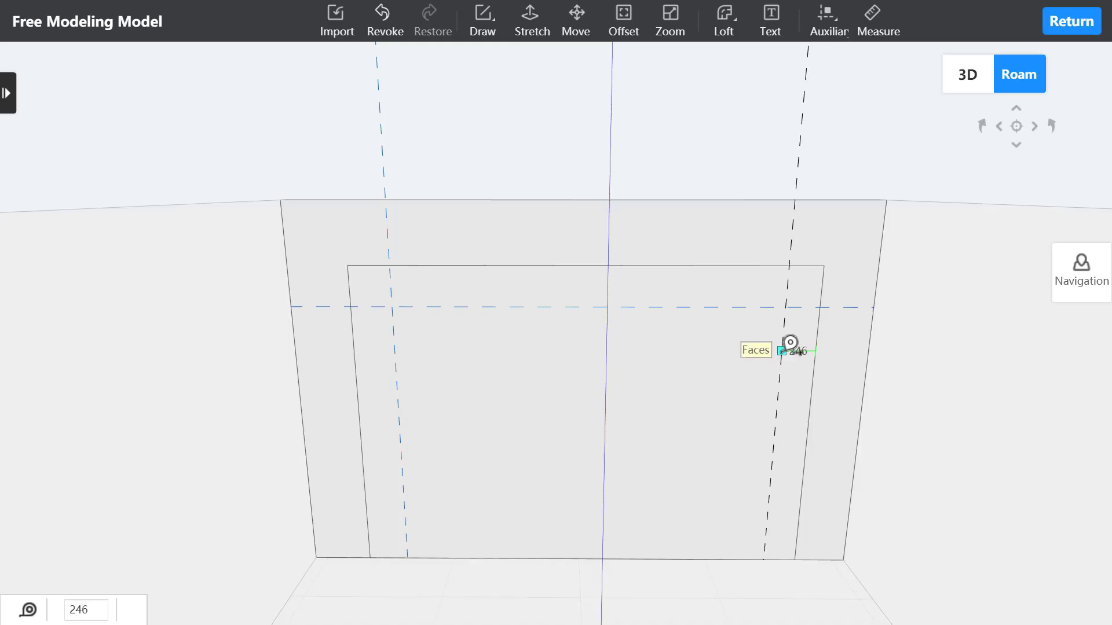
text(300)
key(Return)
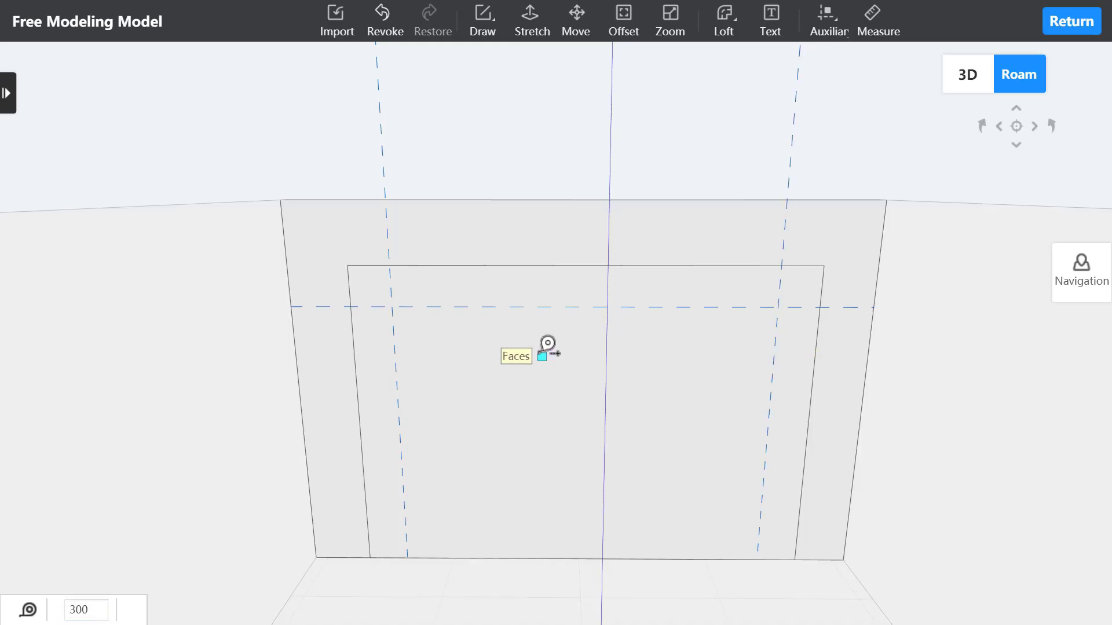
key(Escape)
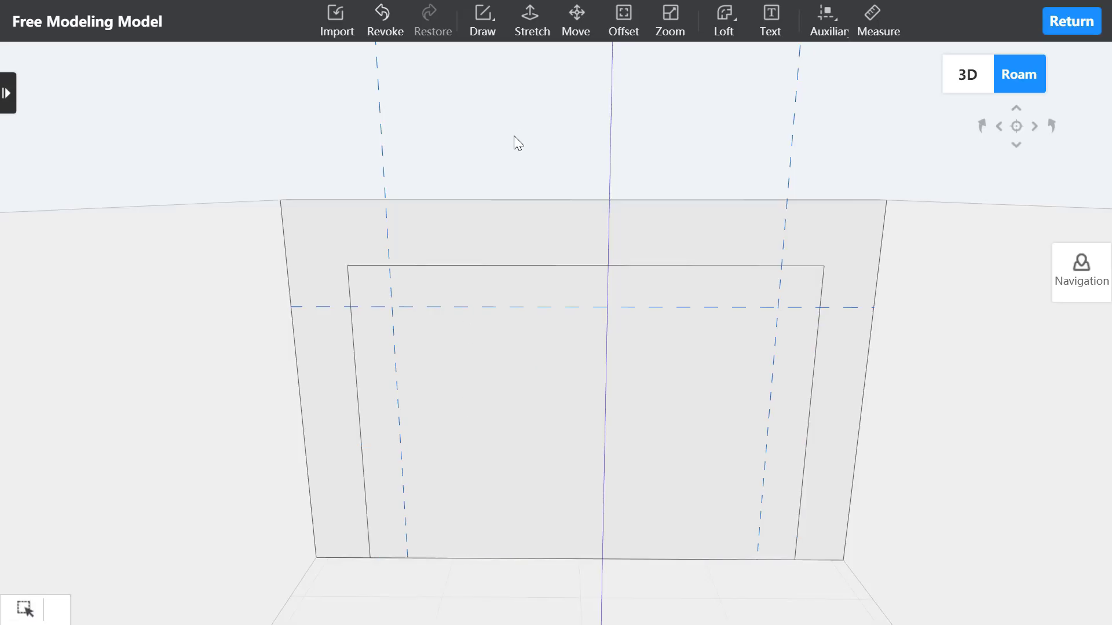
Step: Draw 30-edge polygons of about 306 and 304 radius at the two auxiliary line intersections, and clear the auxiliary lines
click(482, 18)
click(499, 137)
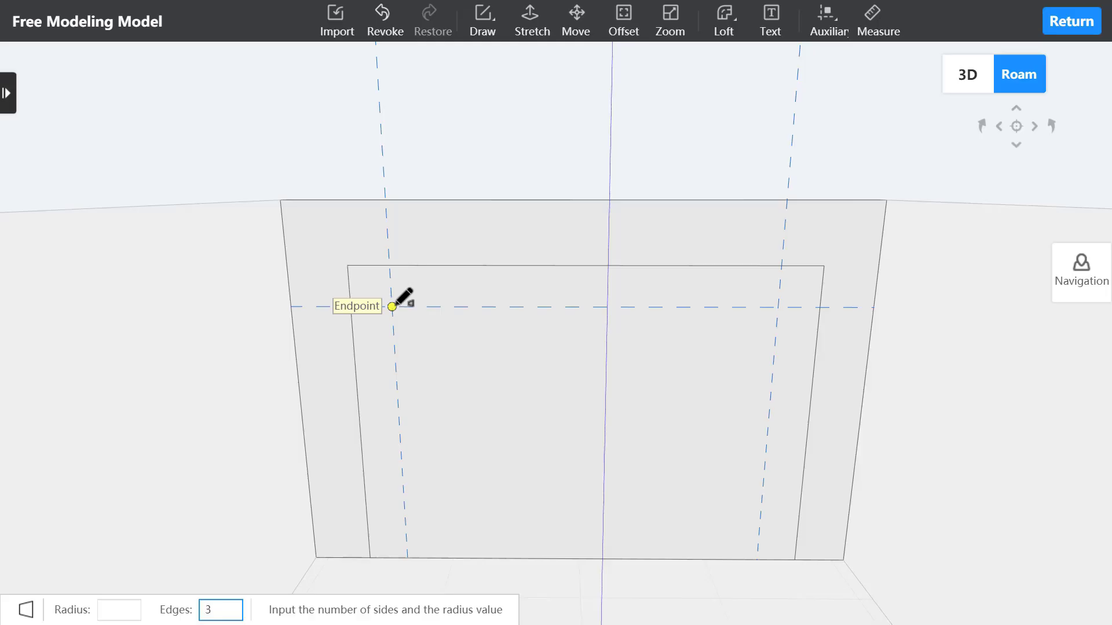
click(392, 306)
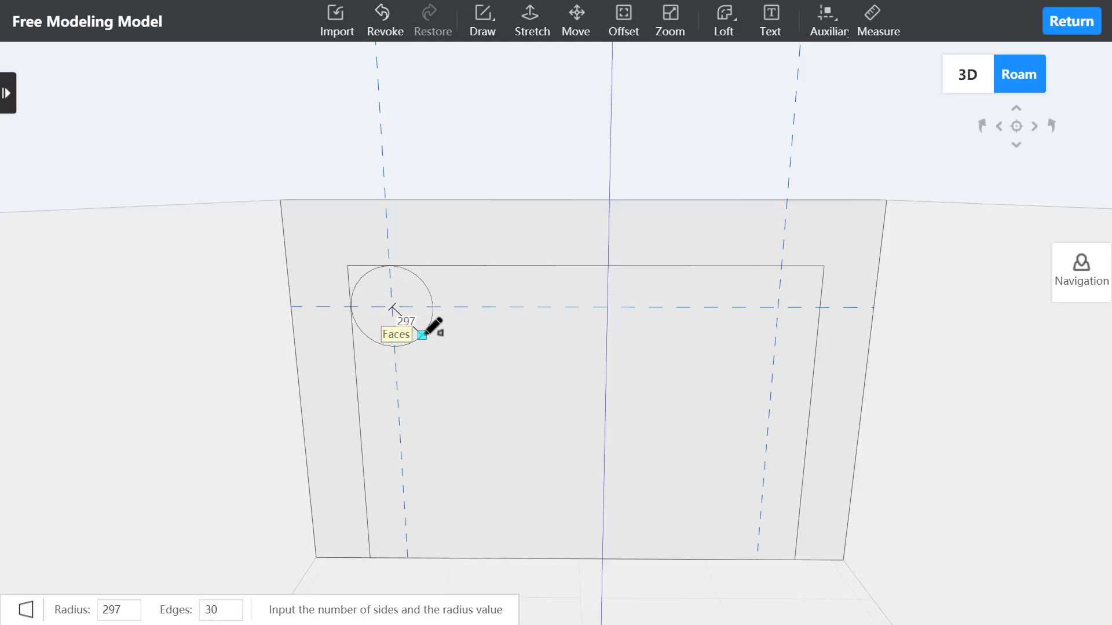
click(426, 322)
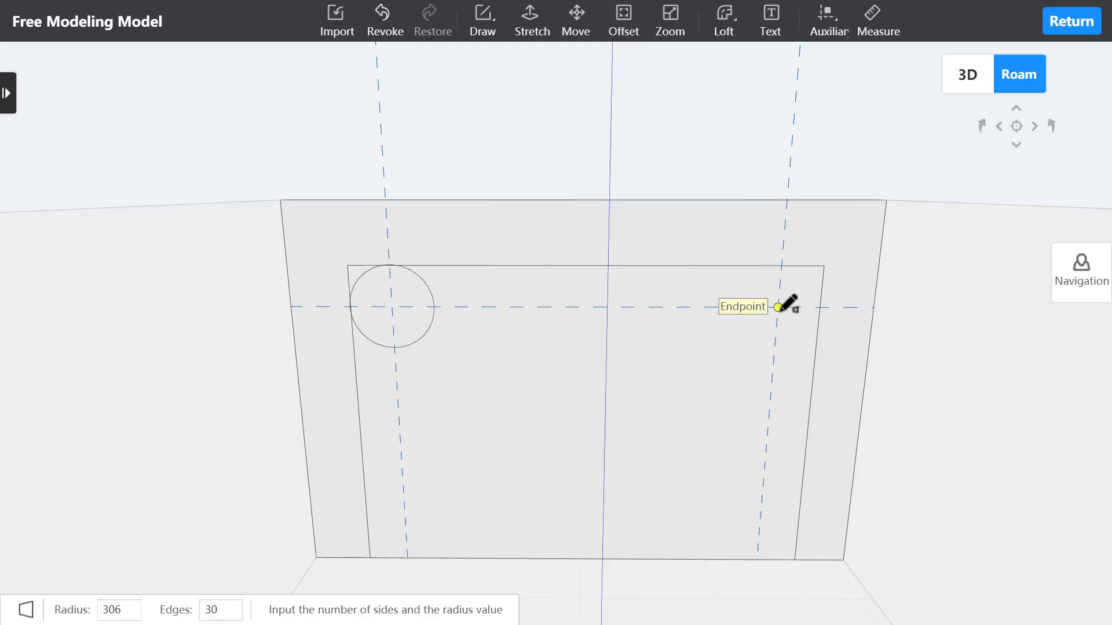
click(777, 306)
click(759, 342)
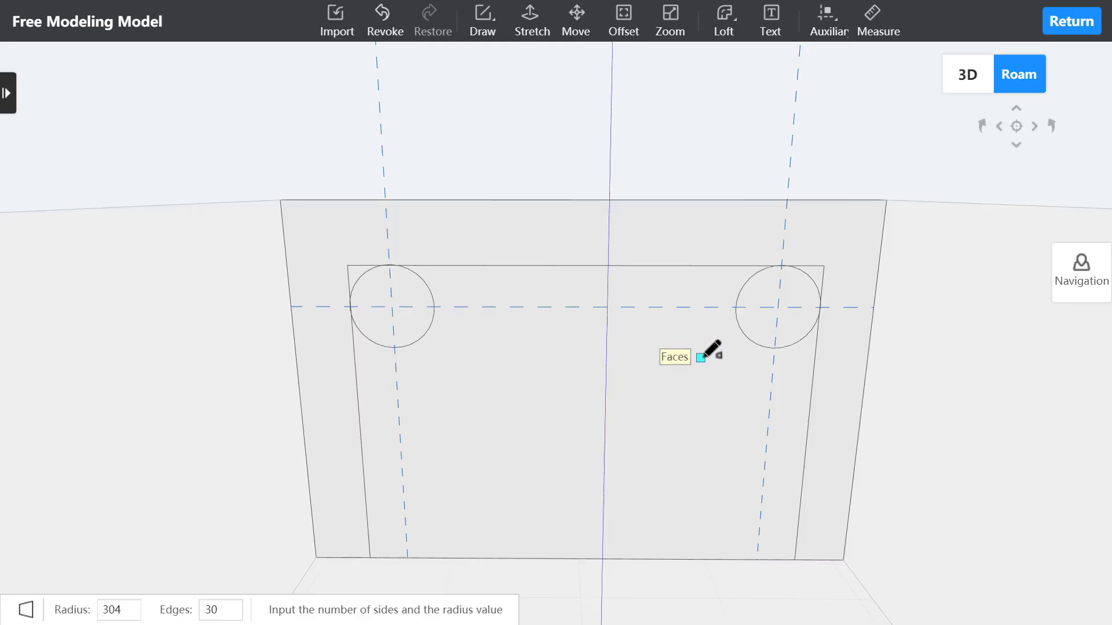
click(827, 17)
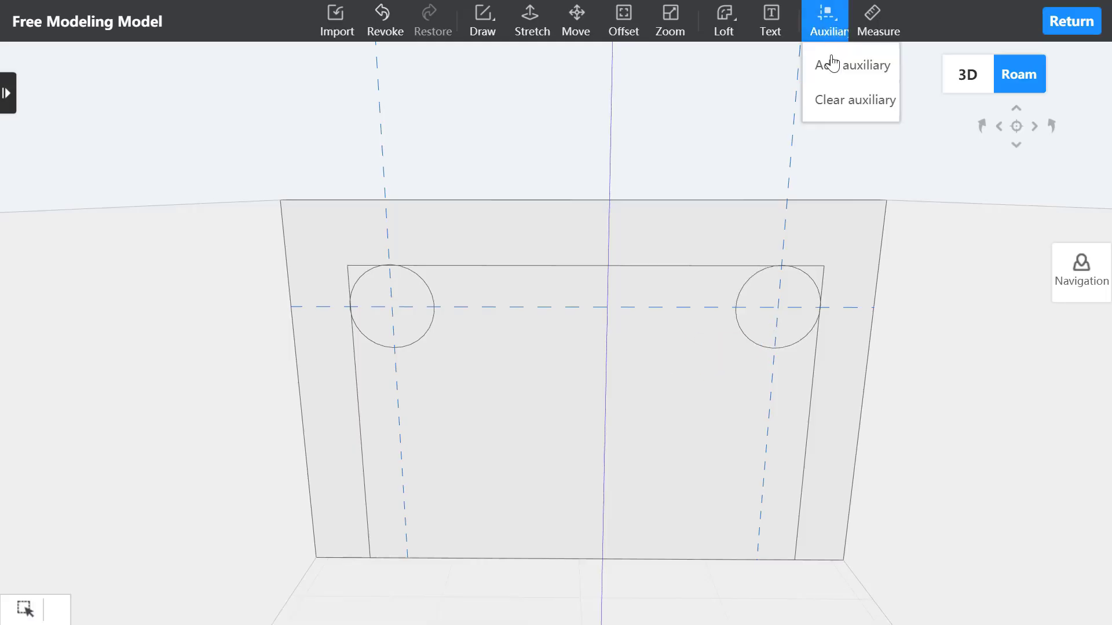
click(828, 100)
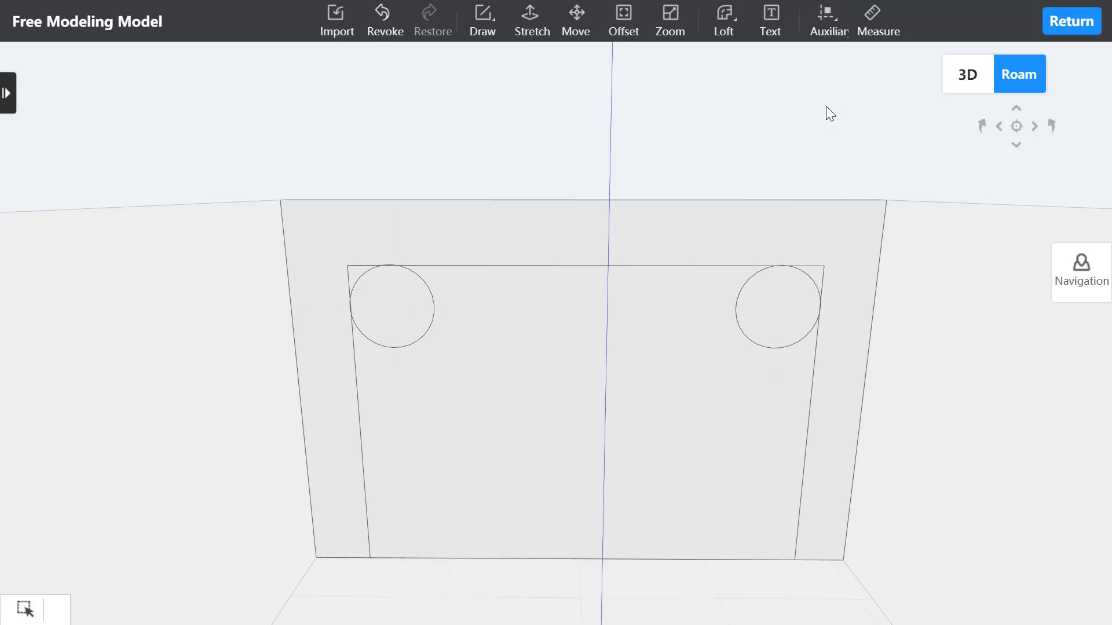
Step: Delete the inner rectangle's square upper-left corner and the circle's surplus arcs, leaving a rounded corner
click(355, 266)
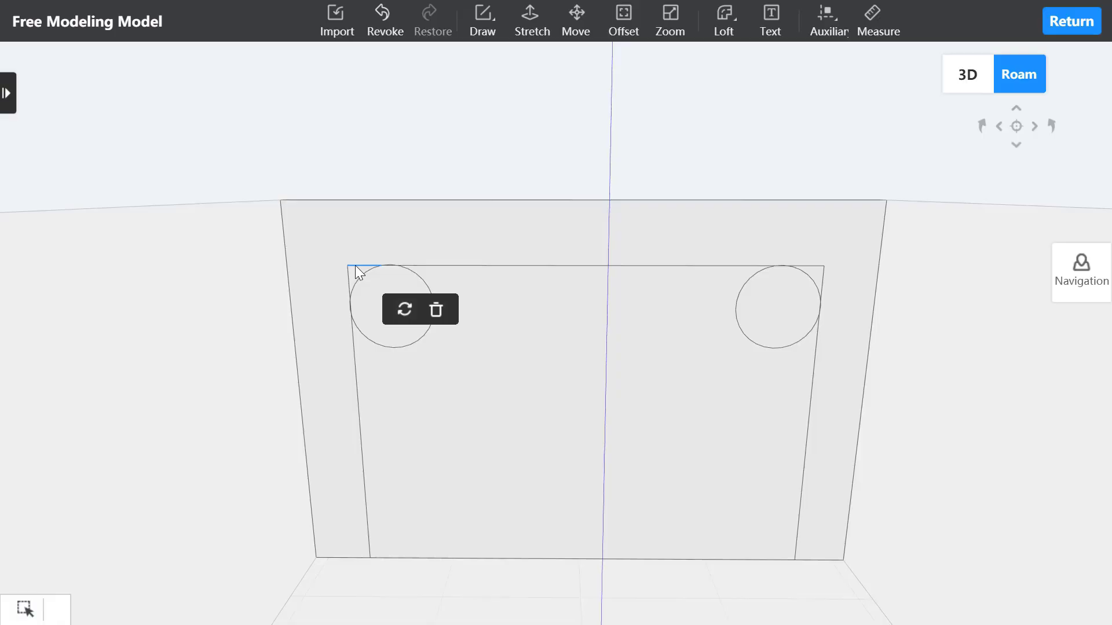
key(Delete)
click(348, 272)
key(Delete)
click(408, 270)
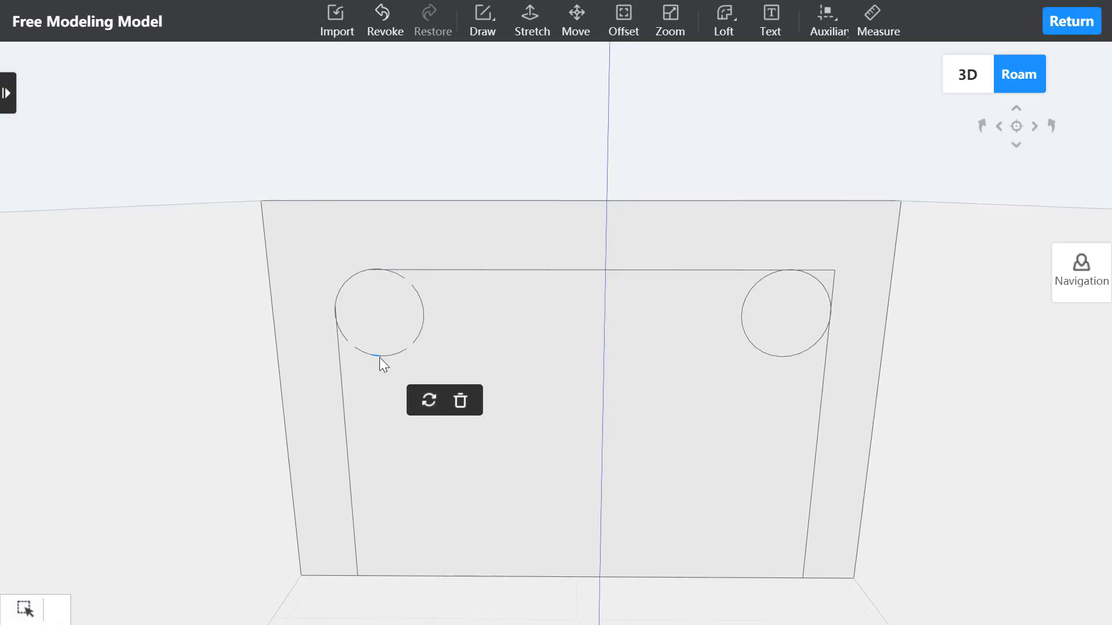
key(Delete)
click(339, 336)
key(Delete)
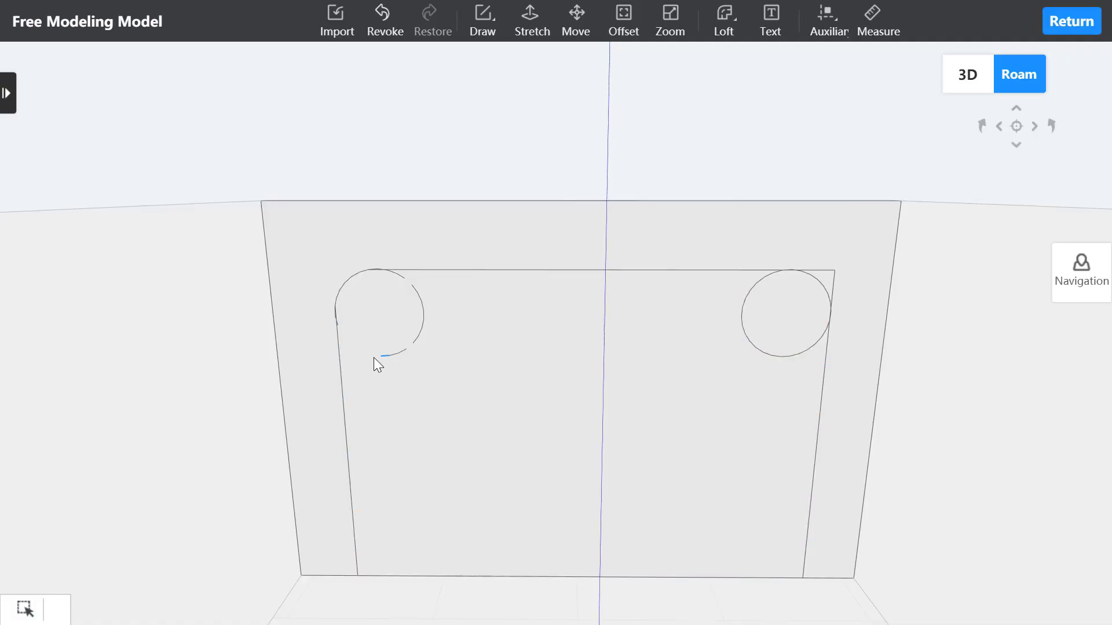
right_drag(385, 359, 357, 340)
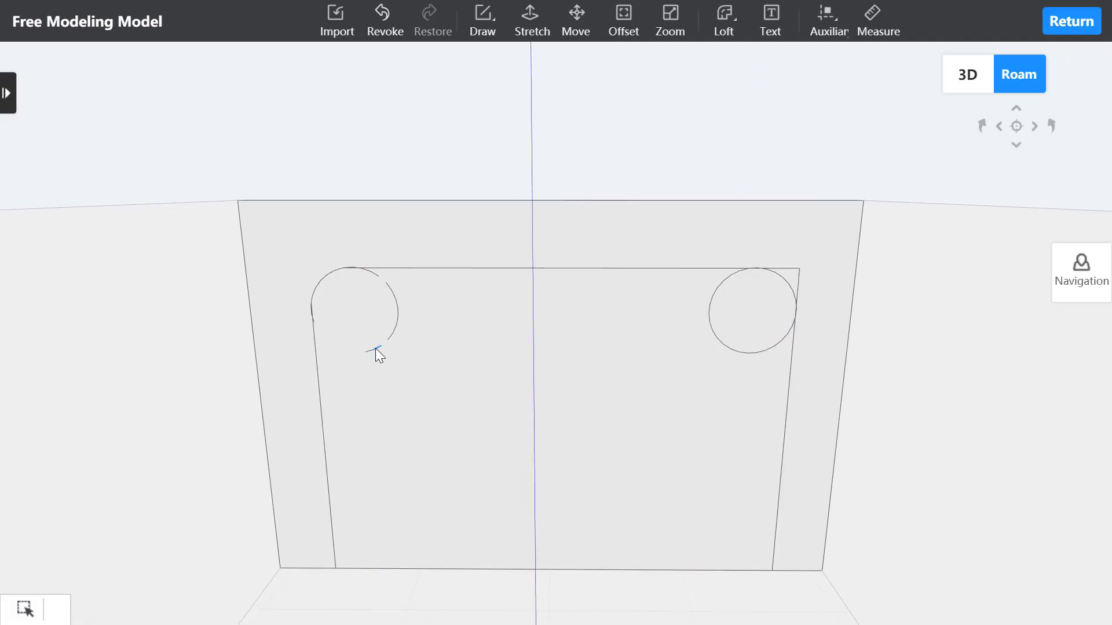
click(388, 290)
key(Delete)
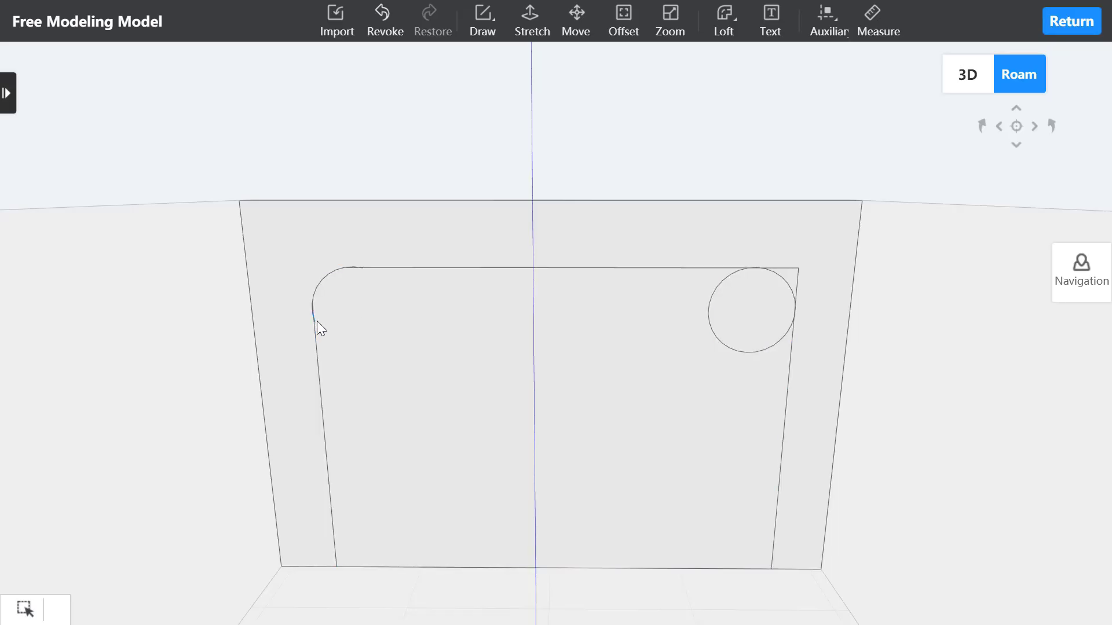
Step: Delete the square upper-right corner lines and the surplus arcs of the second circle to round that corner
click(794, 283)
key(Delete)
click(797, 280)
key(Delete)
click(716, 285)
click(733, 353)
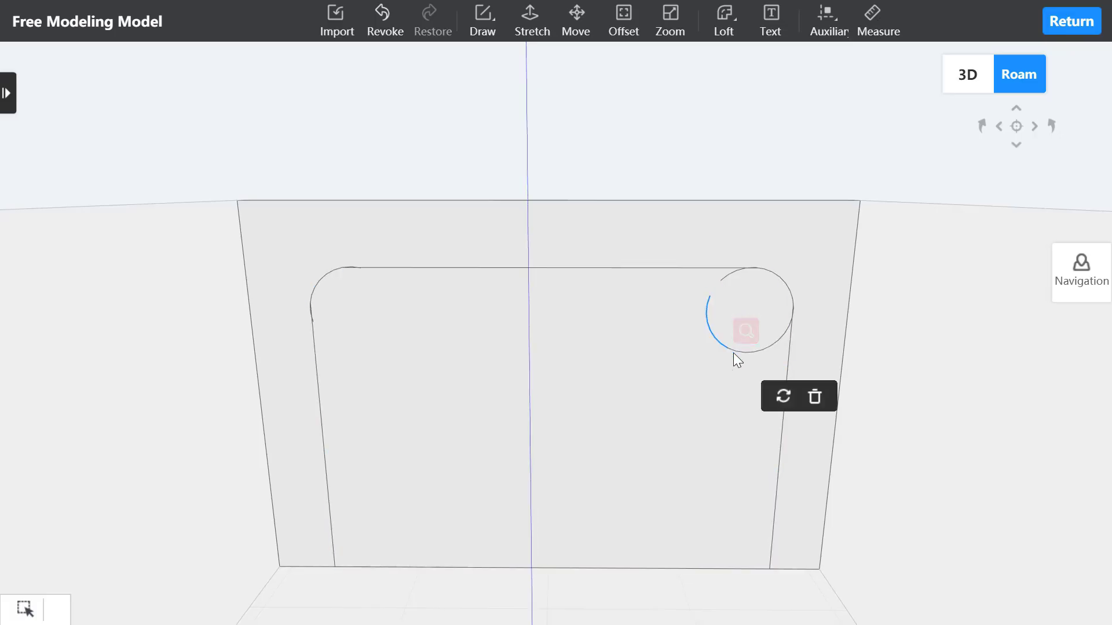
key(Delete)
click(733, 351)
key(Delete)
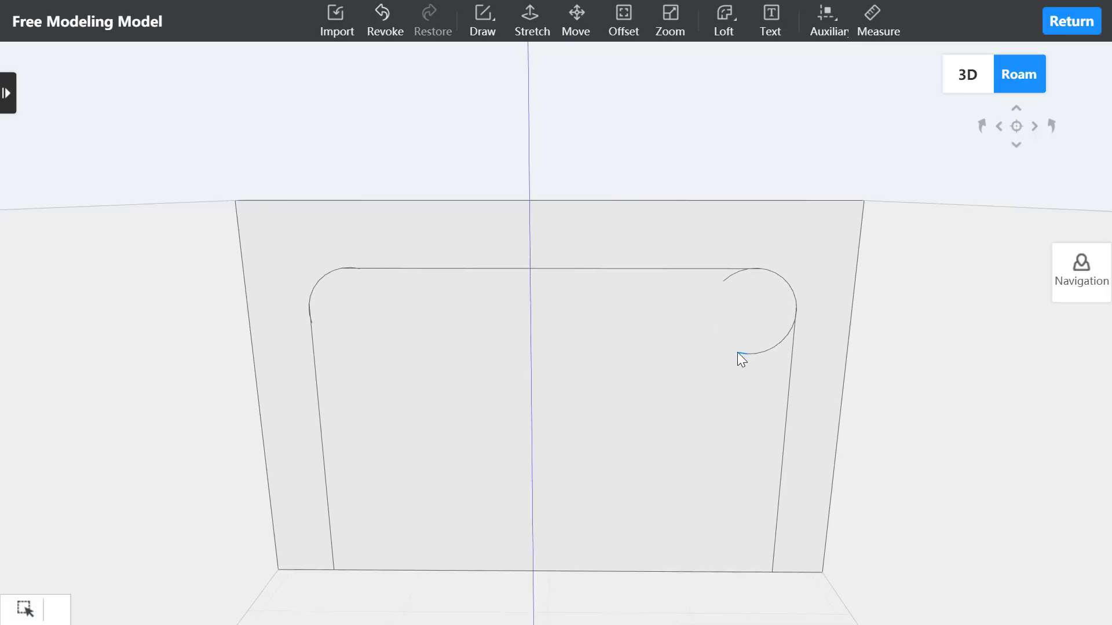
click(774, 347)
key(Delete)
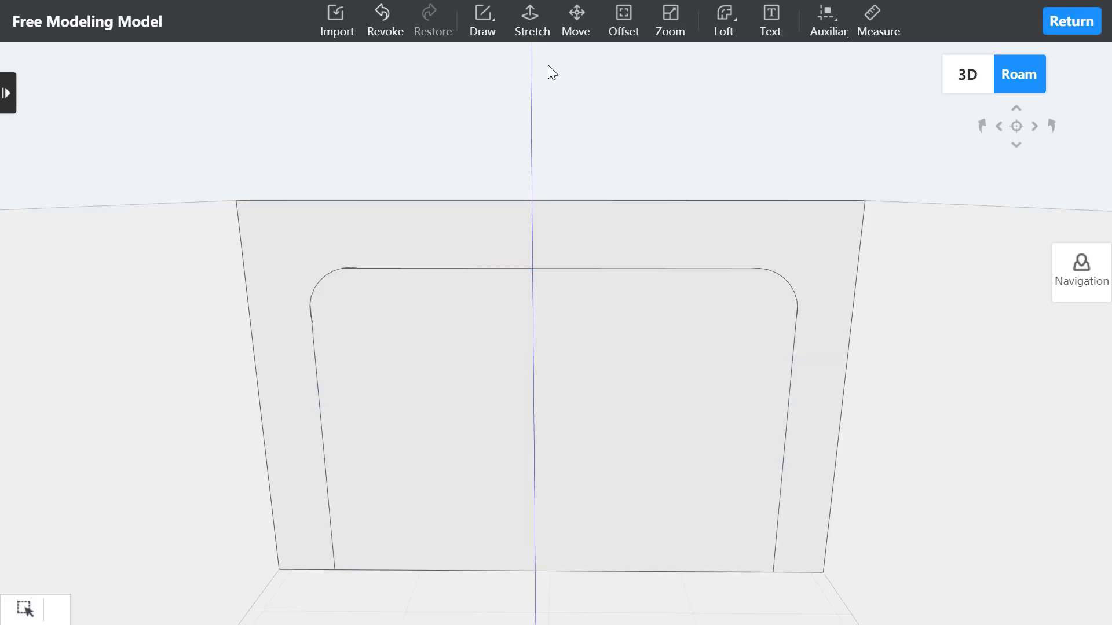
Step: Stretch the round-cornered inner face 200 back into the wall panel
click(531, 20)
click(577, 470)
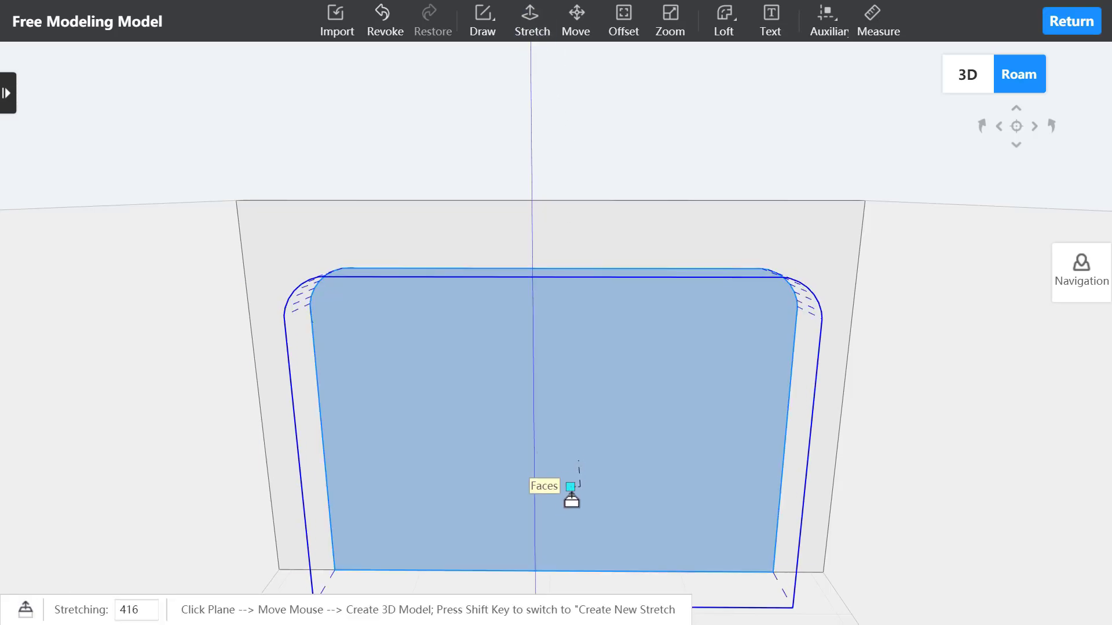
text(200)
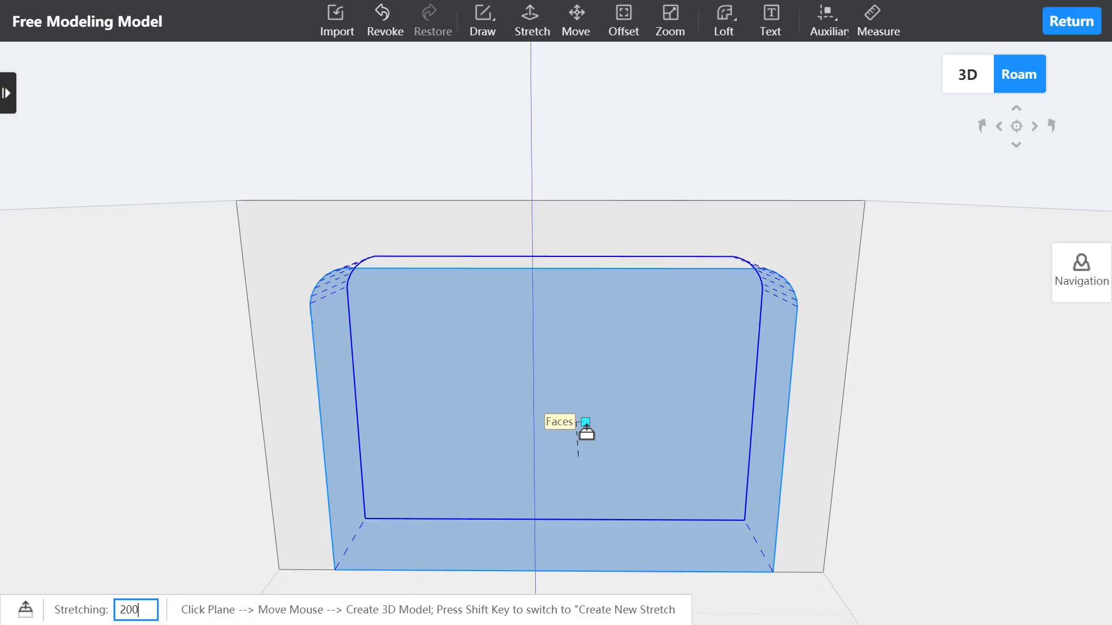
key(Return)
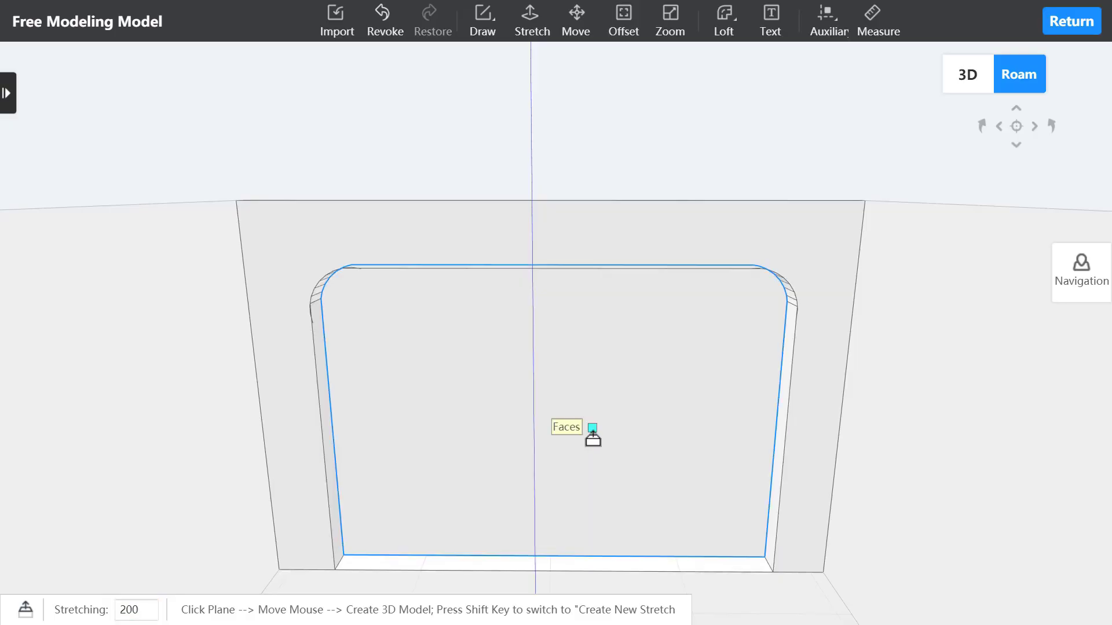
key(Escape)
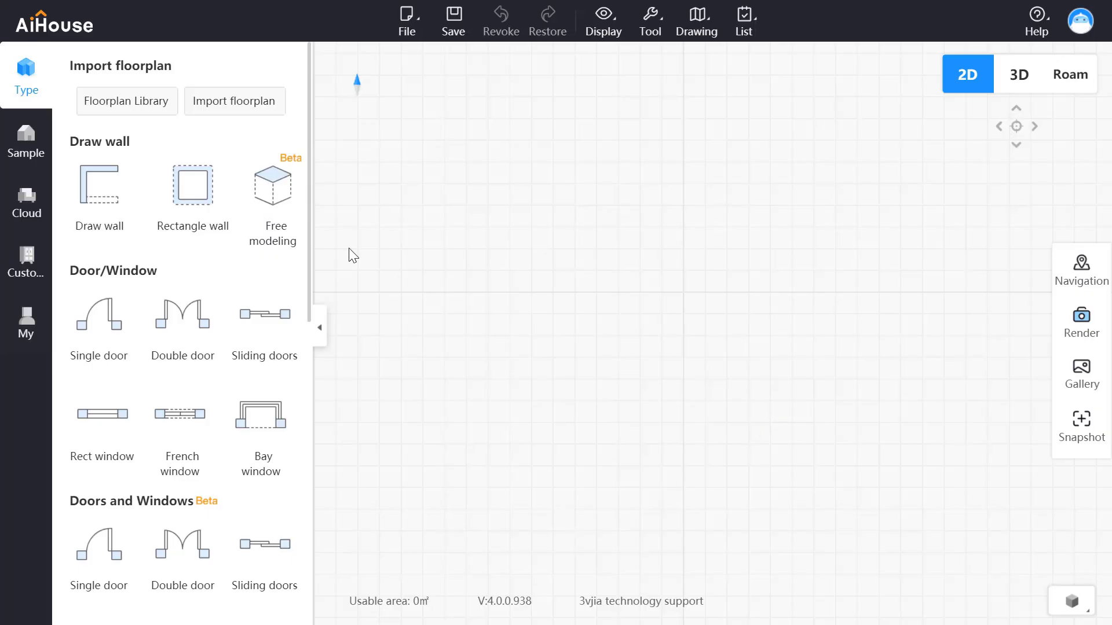
Step: Draw a rectangular room about 6107 by 3867 with 240 thick walls and open it in free modeling
click(202, 197)
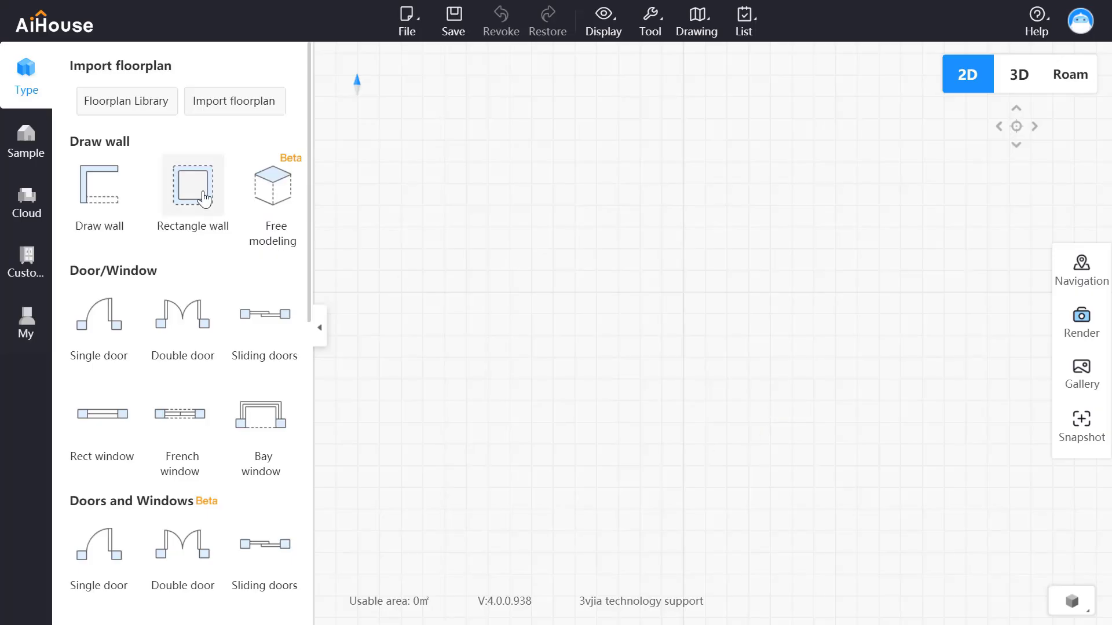
click(443, 233)
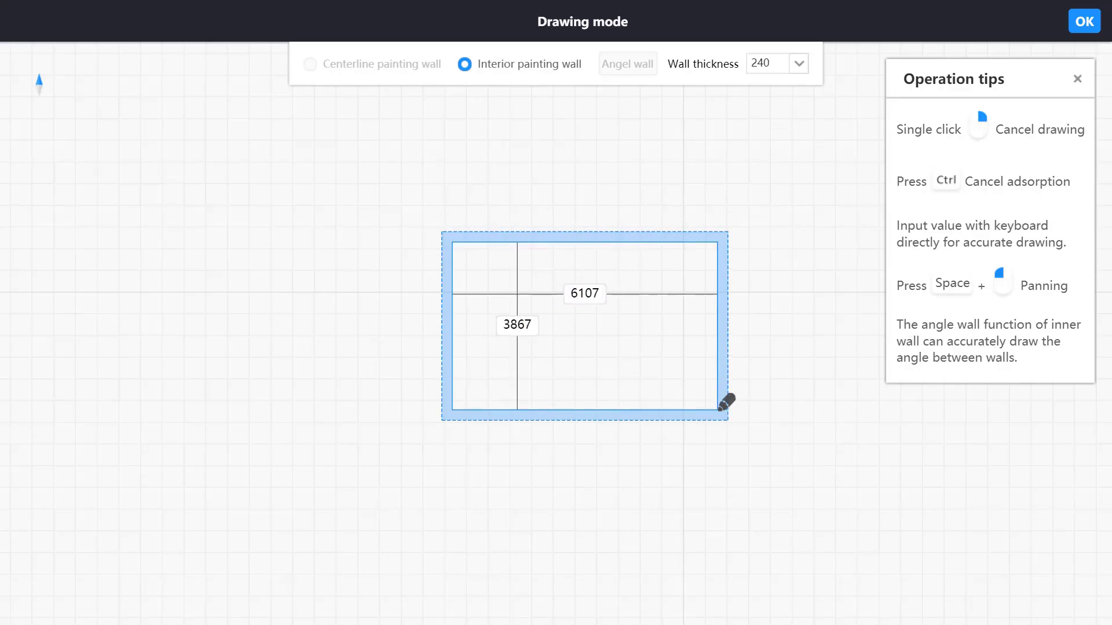
click(727, 420)
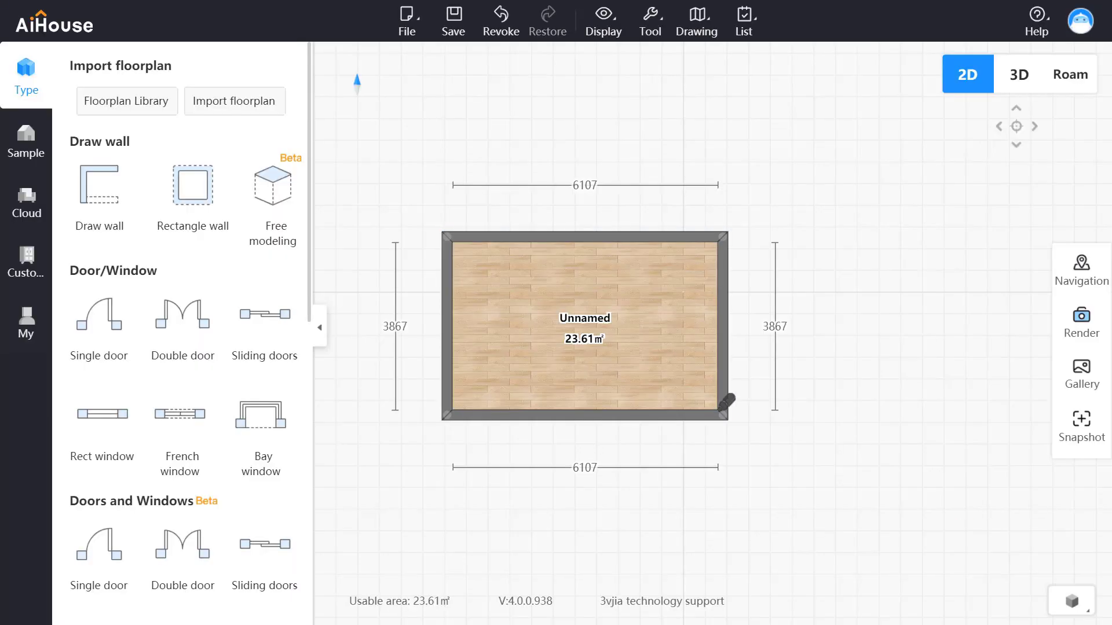
click(272, 209)
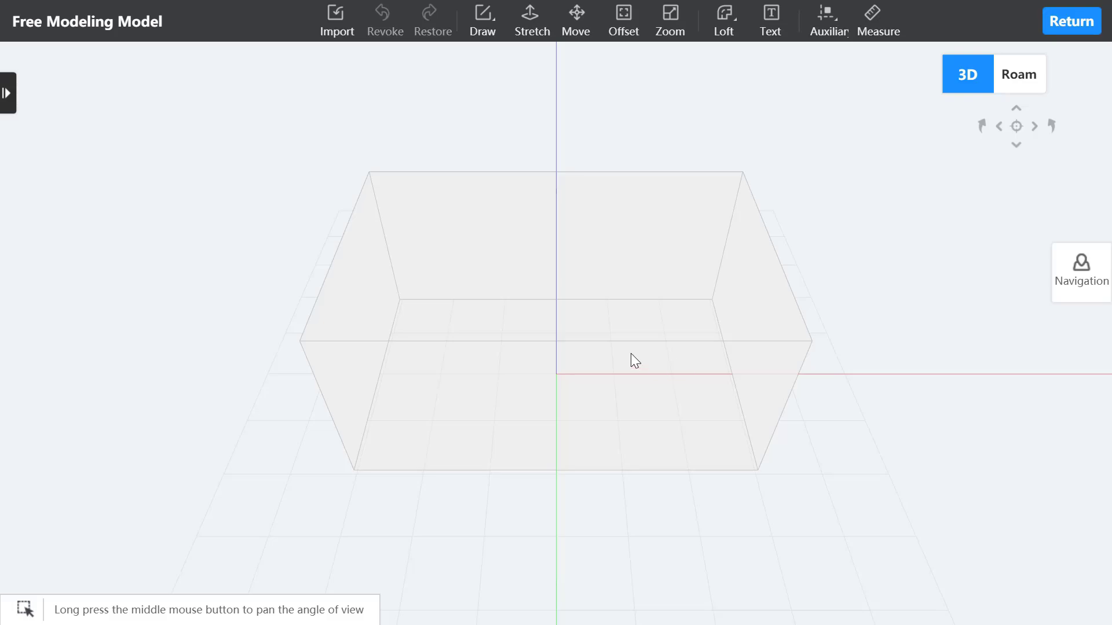
Step: Draw a 6107 by 3867 rectangle covering the top of the room, from corner to opposite corner
click(484, 26)
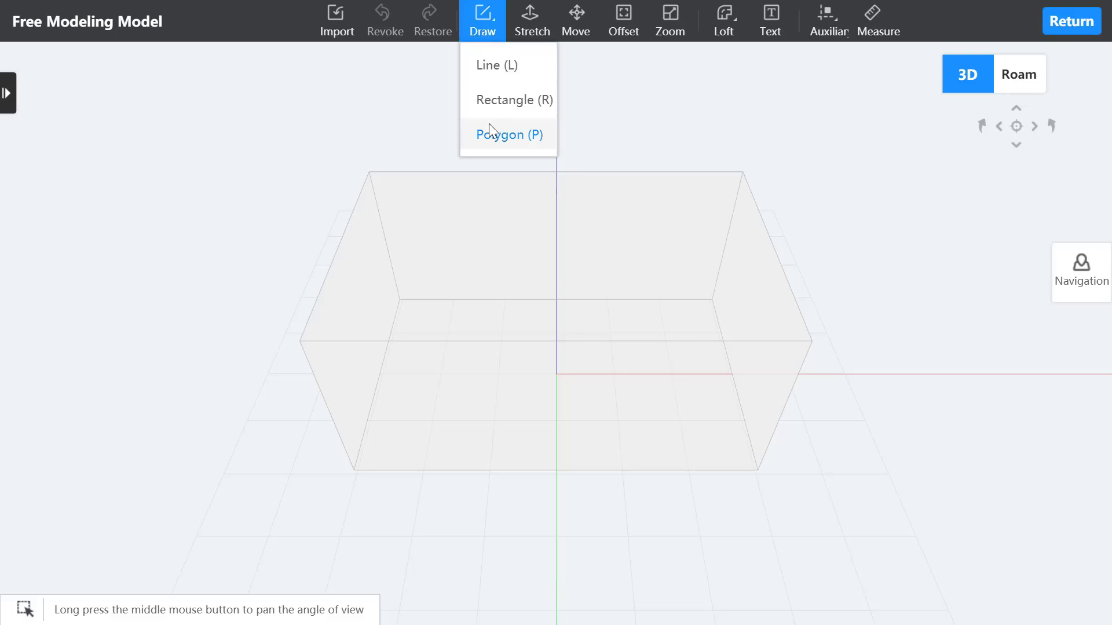
click(495, 100)
click(369, 172)
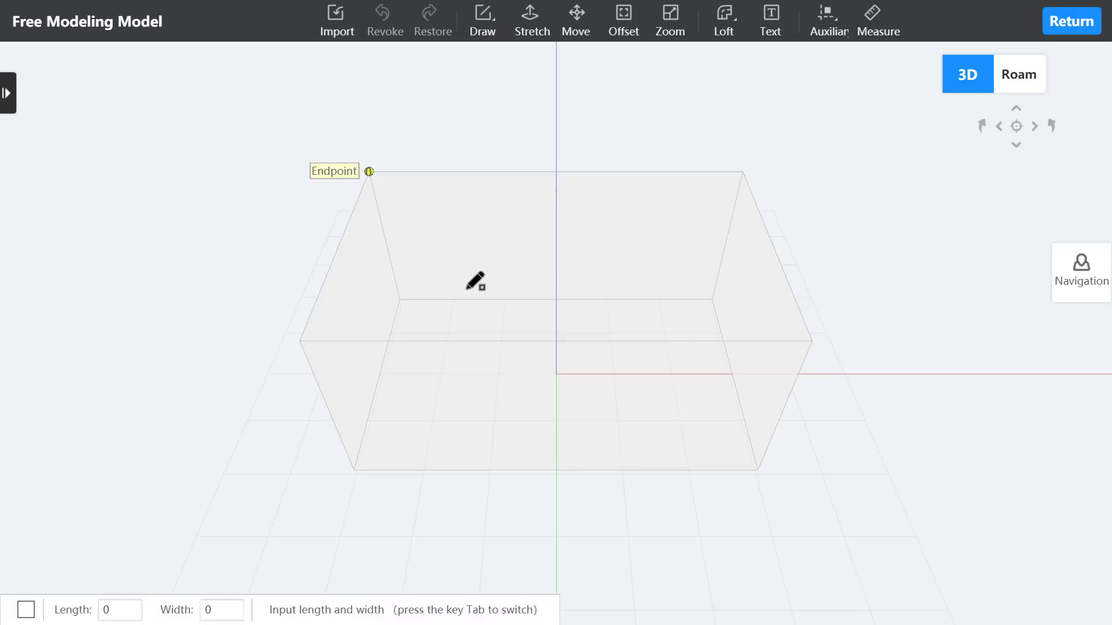
click(815, 337)
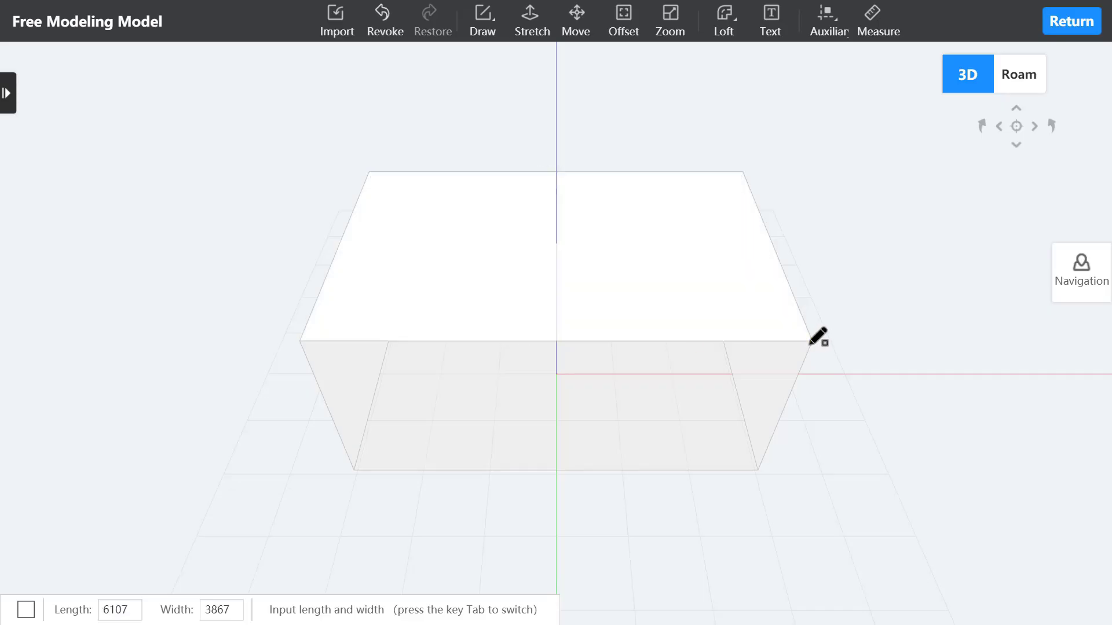
Step: Stretch the rectangle on top of the room upward by 1000 to form a solid block
click(526, 39)
click(505, 250)
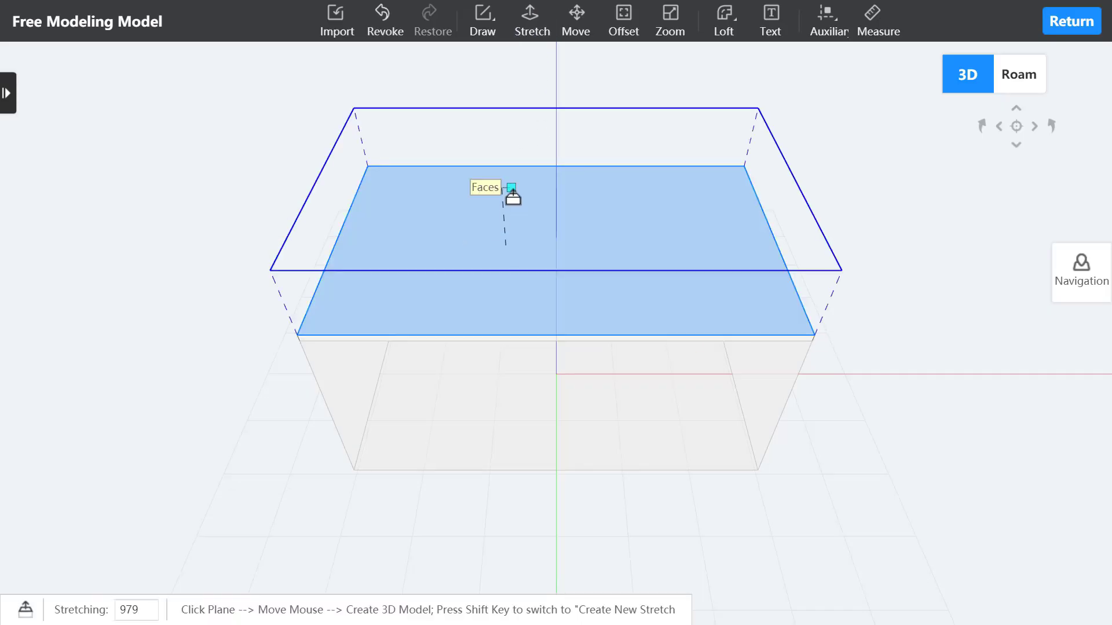
text(1000)
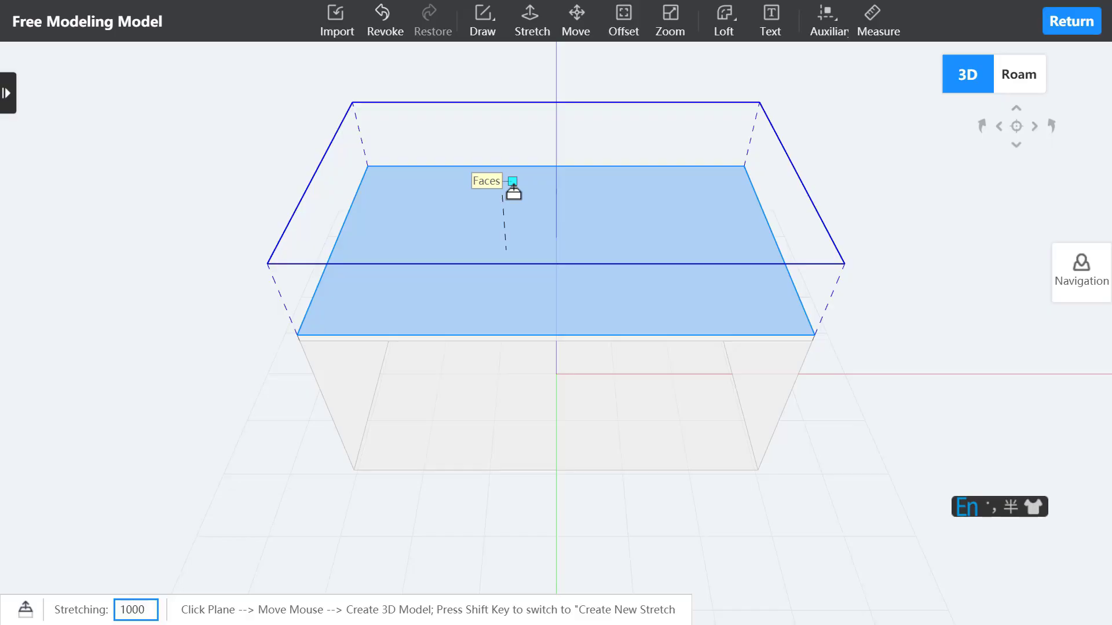
key(Return)
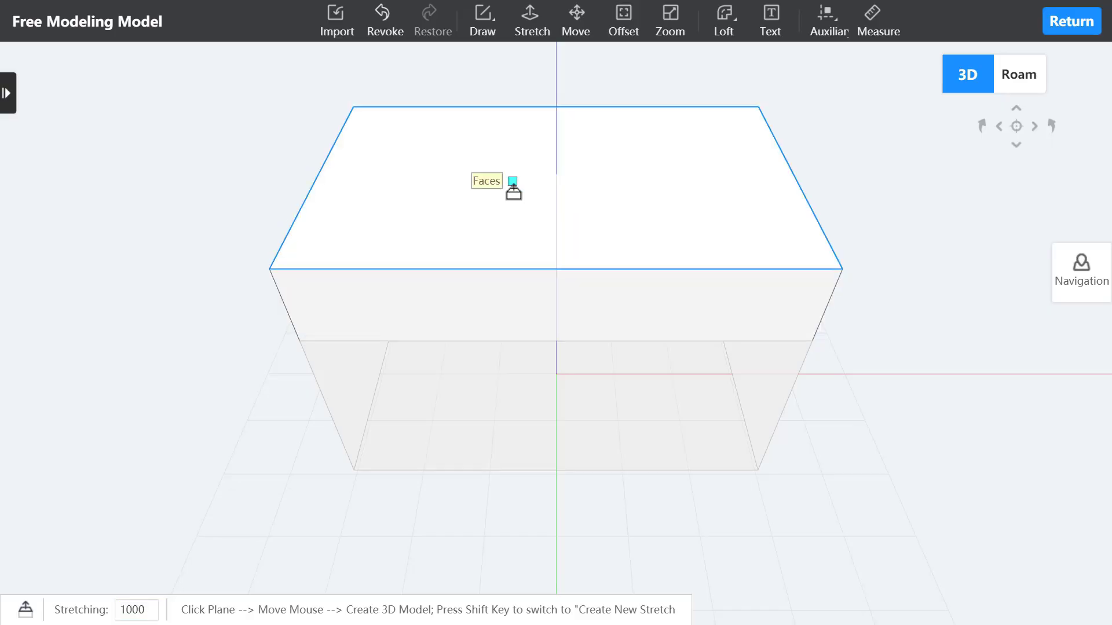
key(Escape)
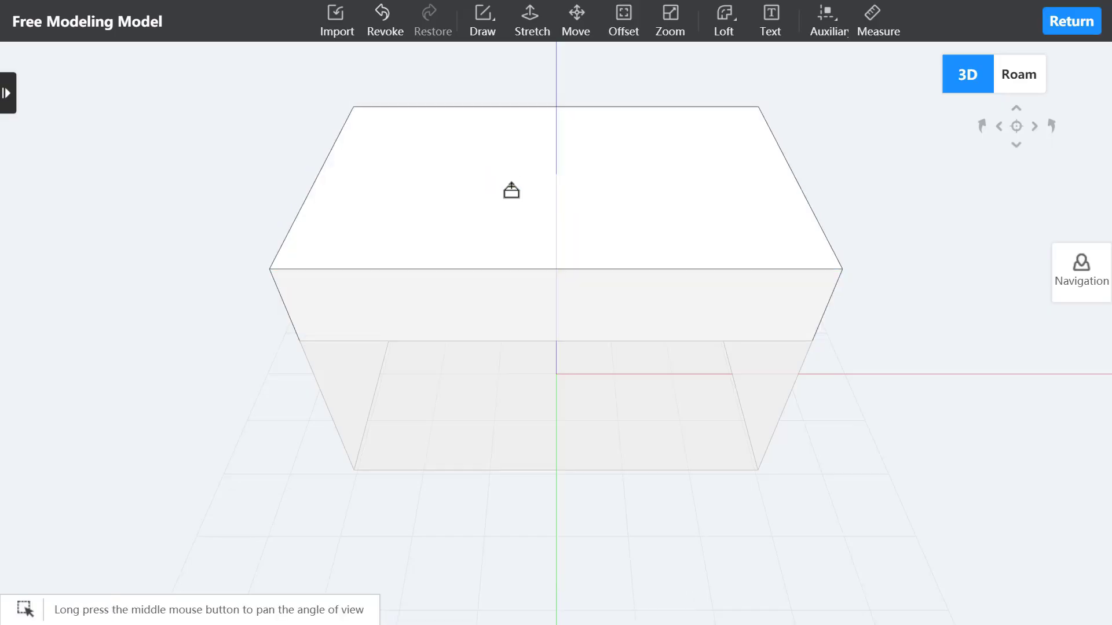
Step: Move the block's two short top edges 3053 inward to the centre line, forming a gable roof shape
click(576, 26)
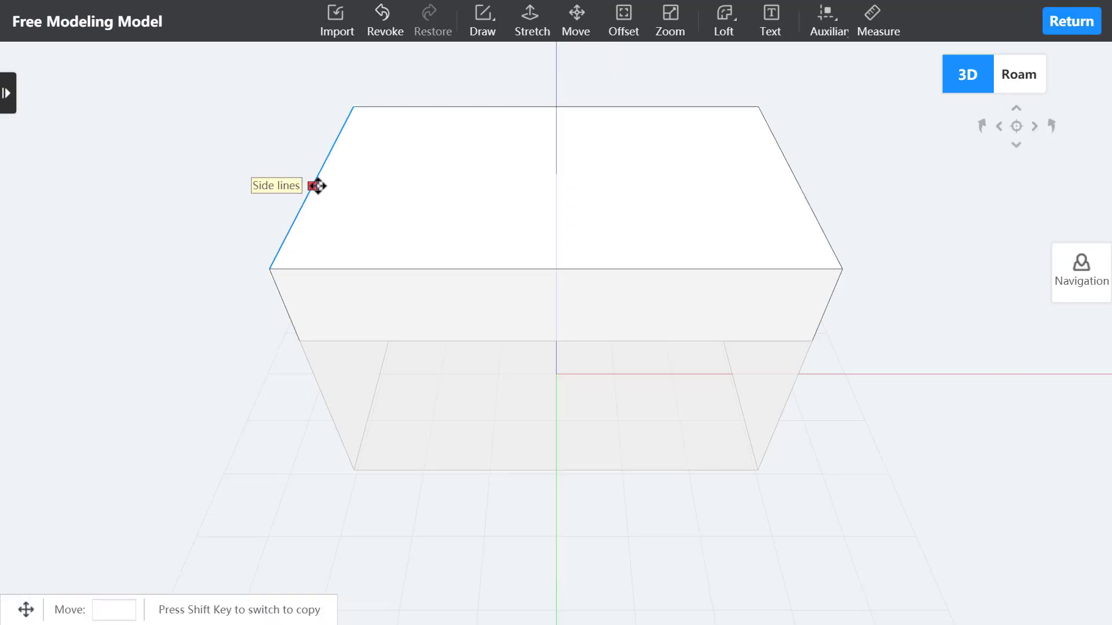
drag(318, 186, 556, 181)
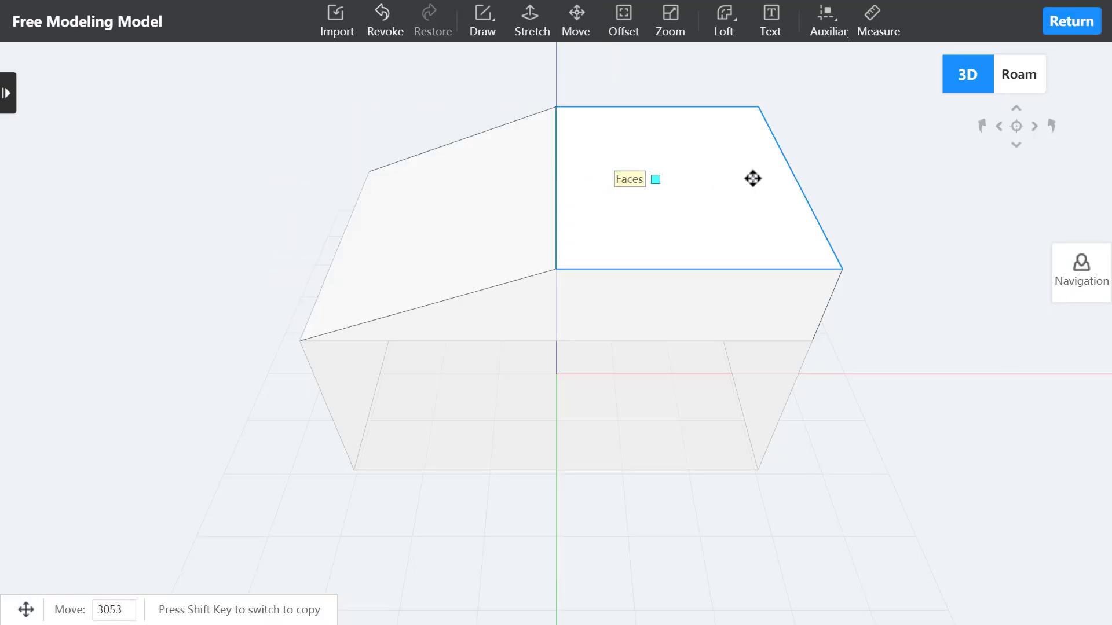
drag(797, 181, 556, 181)
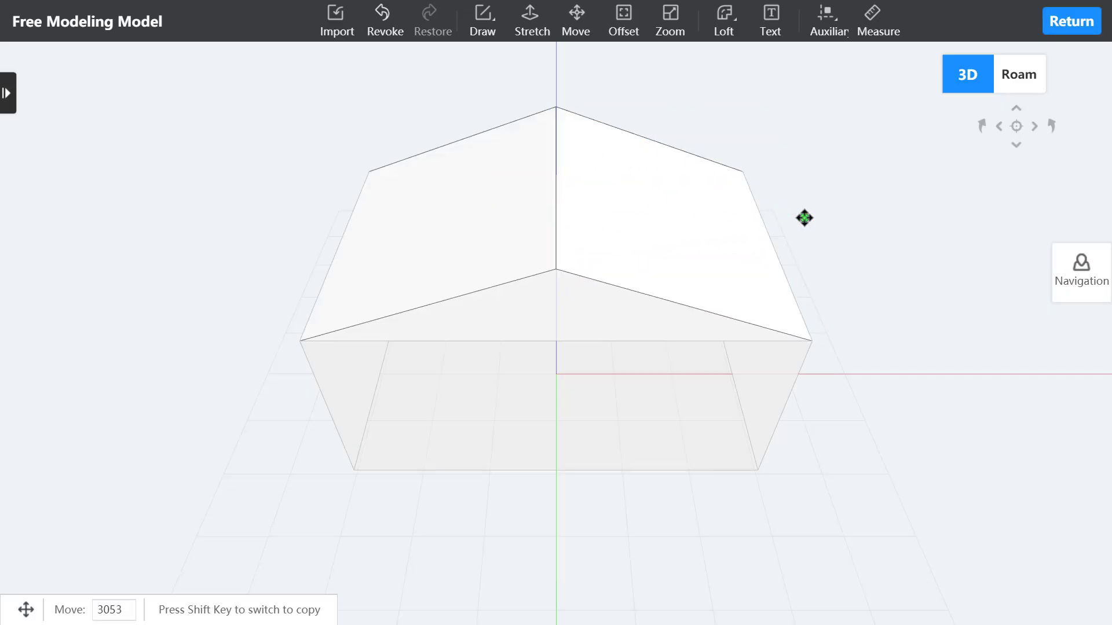
right_drag(844, 482, 845, 402)
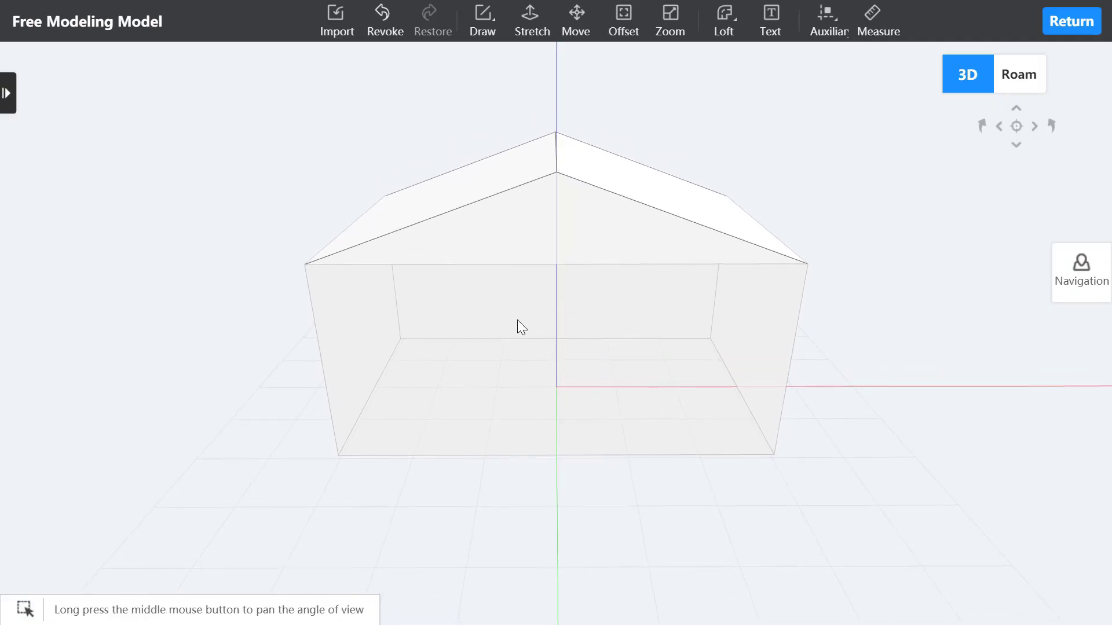
Step: Select all faces of the gable roof and combine them into one object
right_drag(594, 337, 649, 523)
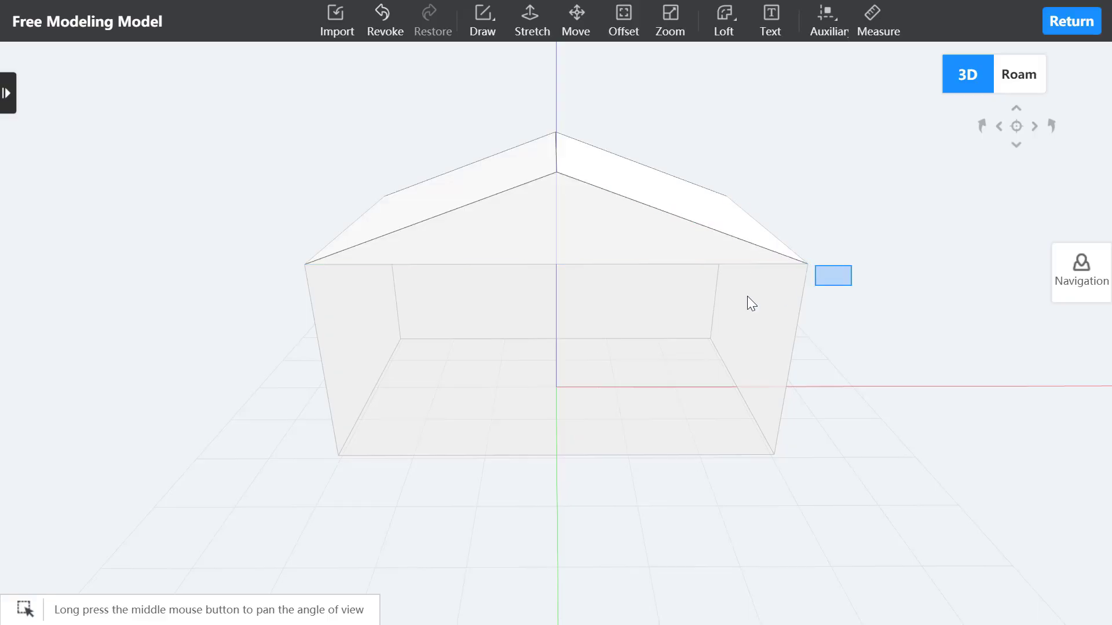
drag(747, 297, 169, 119)
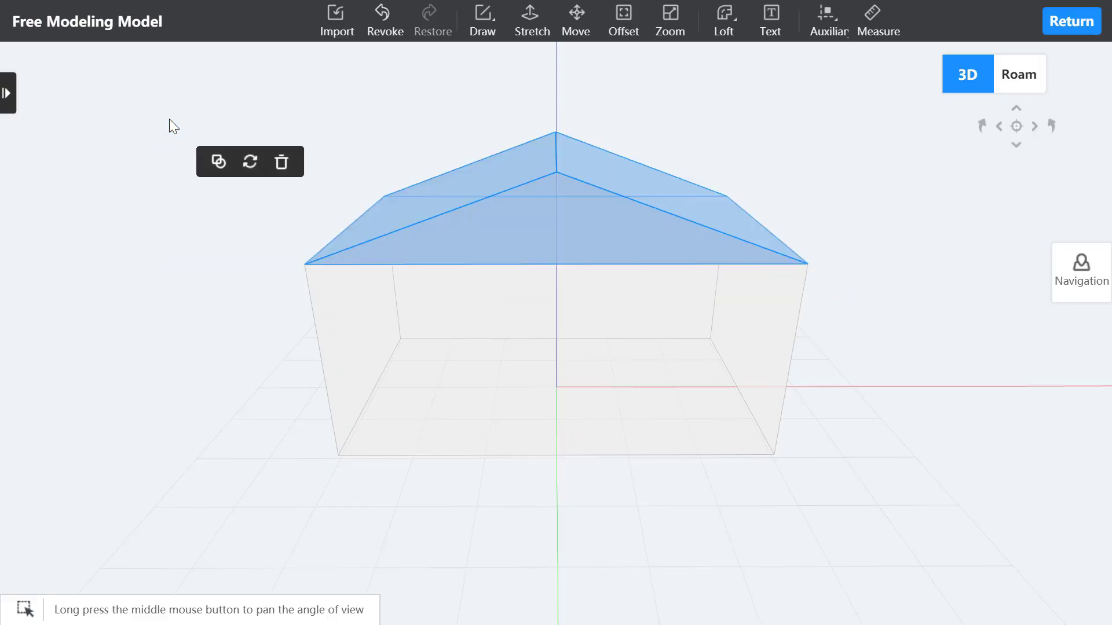
click(213, 158)
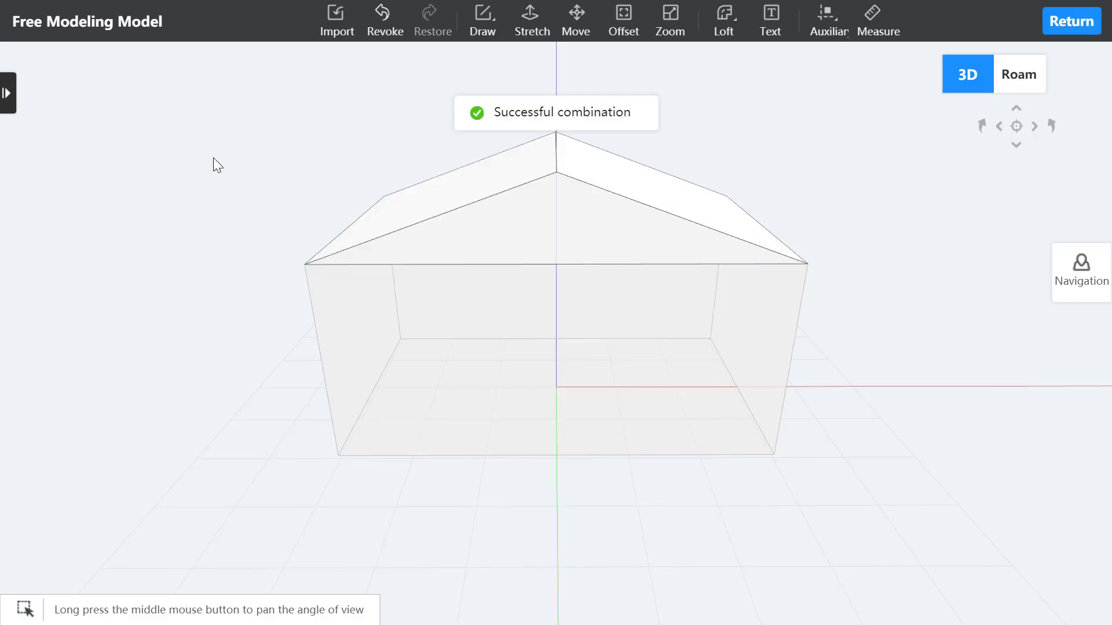
Step: Move the combined gable roof about 10035 off the room to its side, and place a copy in front of it
click(576, 20)
click(510, 221)
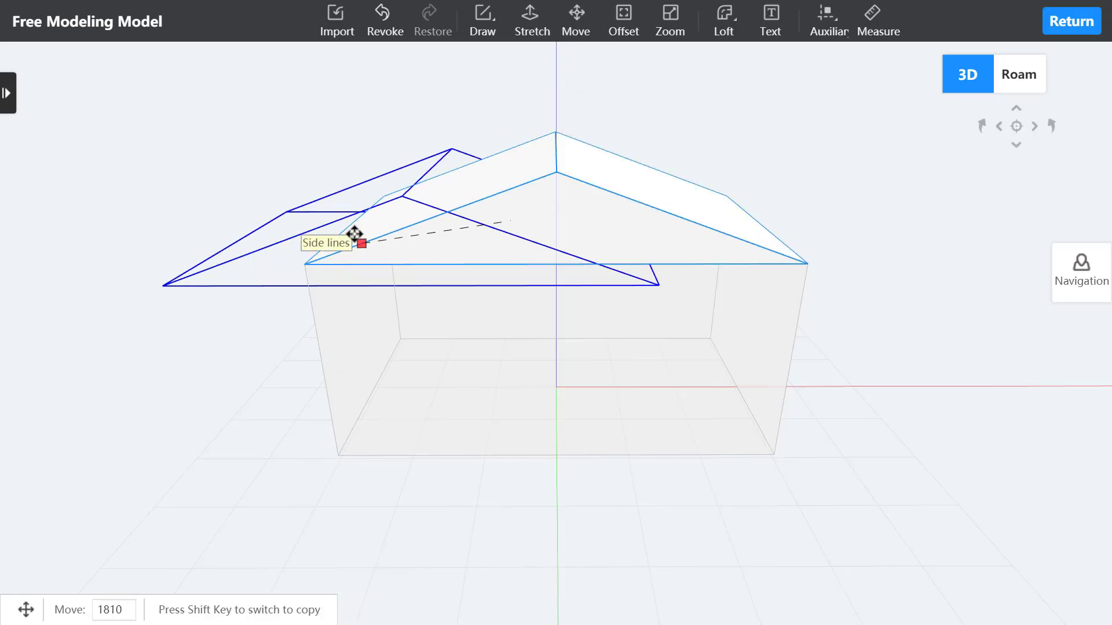
click(137, 335)
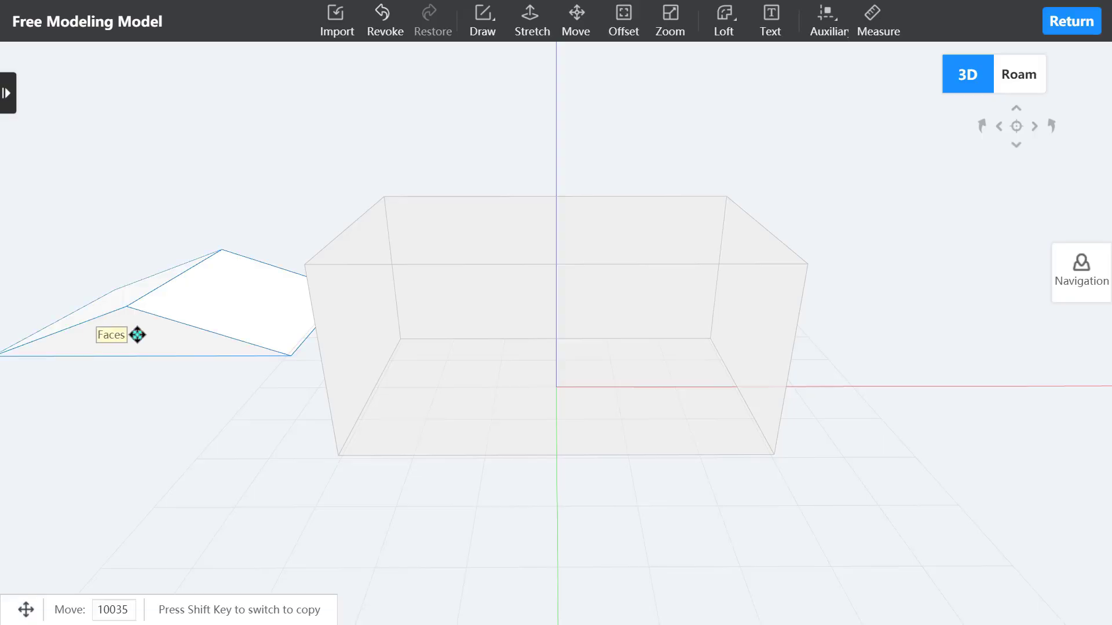
click(134, 333)
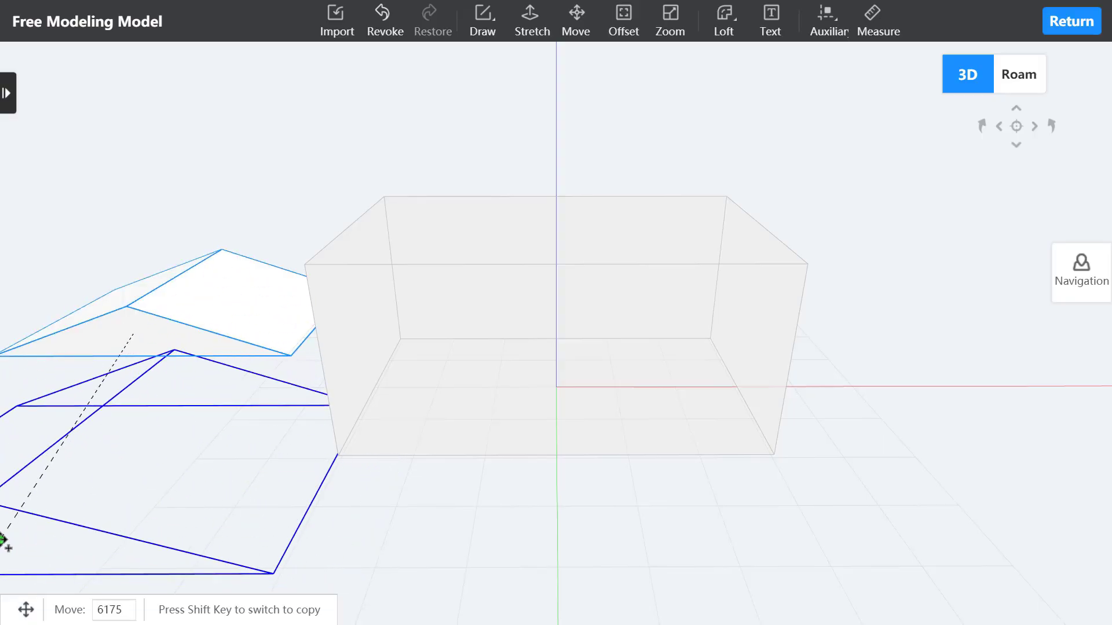
click(4, 538)
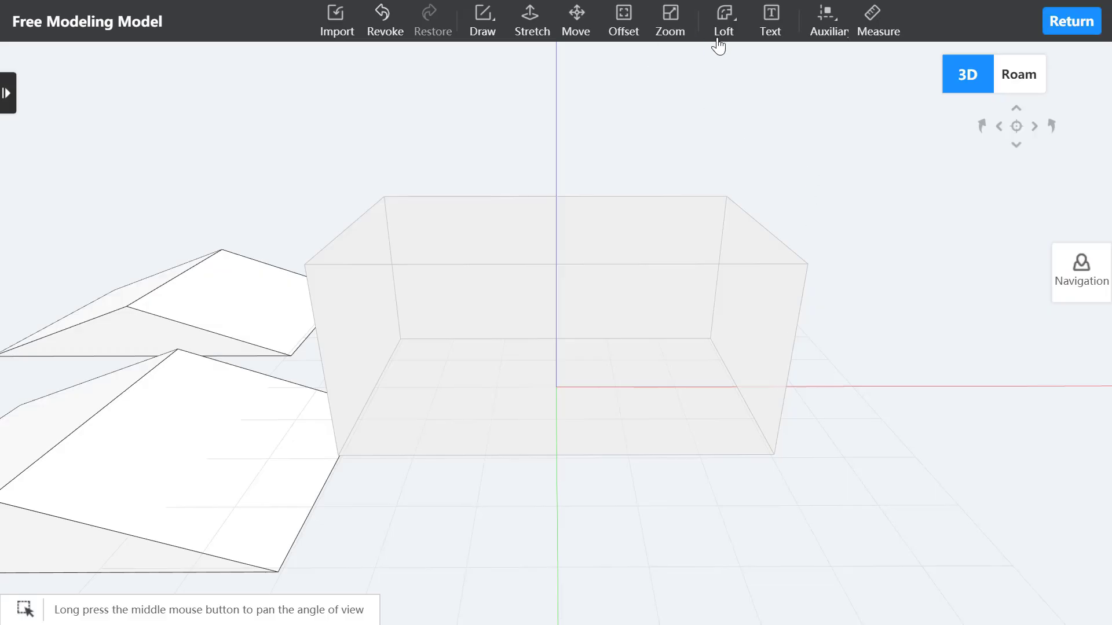
Step: Draw a new rectangle over the room's open top, from the back corner to the diagonally opposite front corner
mouse_move(733, 44)
middle_drag(853, 335, 809, 440)
mouse_move(484, 23)
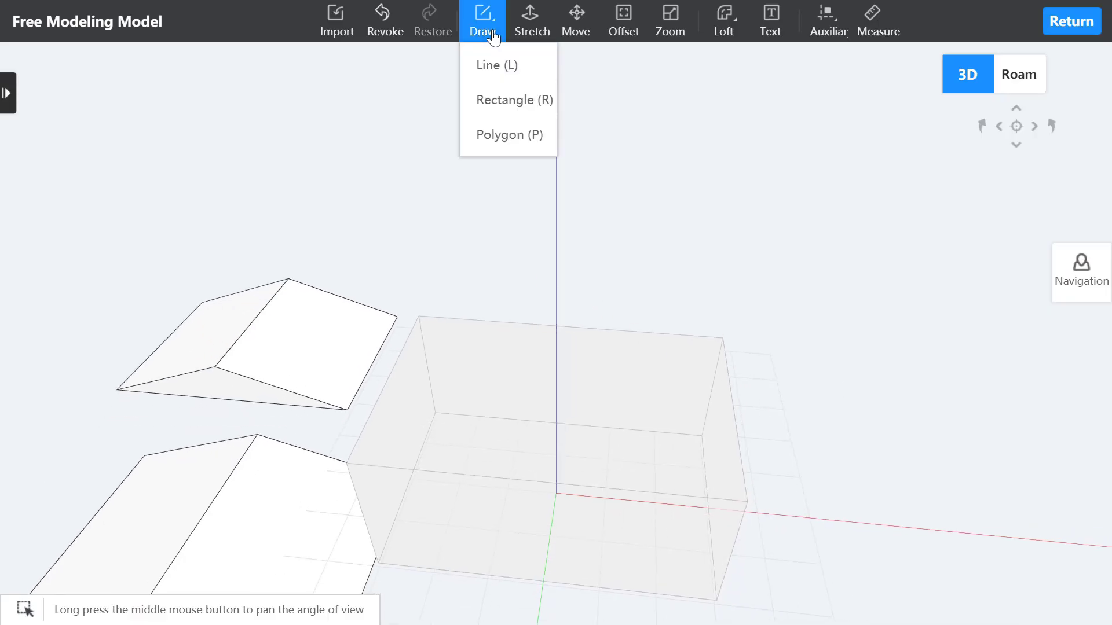
click(492, 101)
click(419, 316)
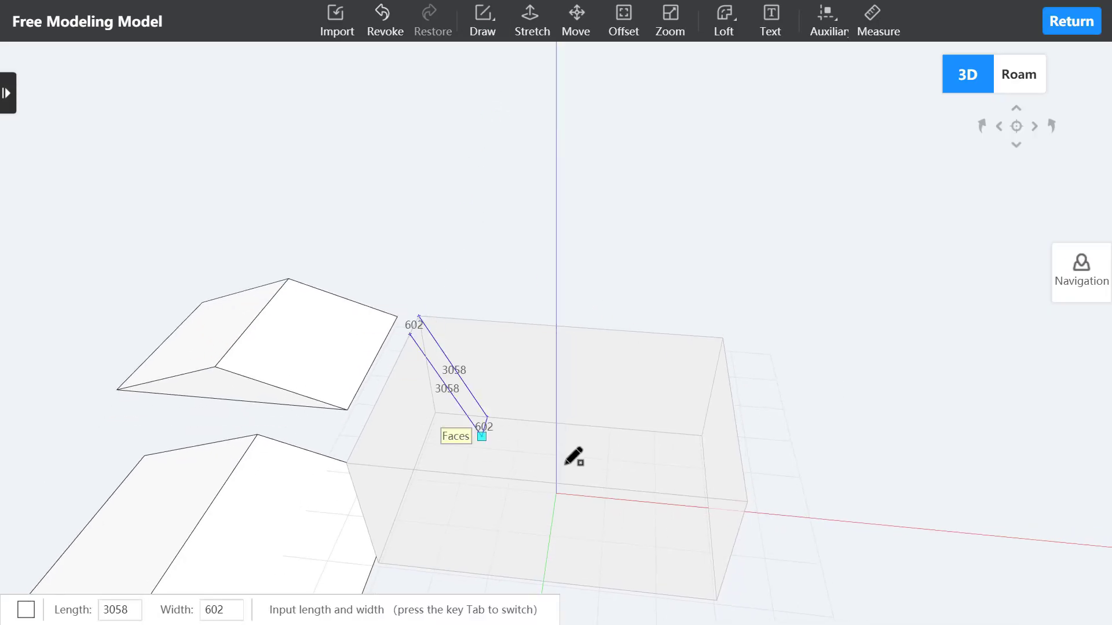
click(749, 504)
Step: Stretch the new rectangle over the room upward by 1000
middle_drag(759, 497, 909, 519)
click(748, 453)
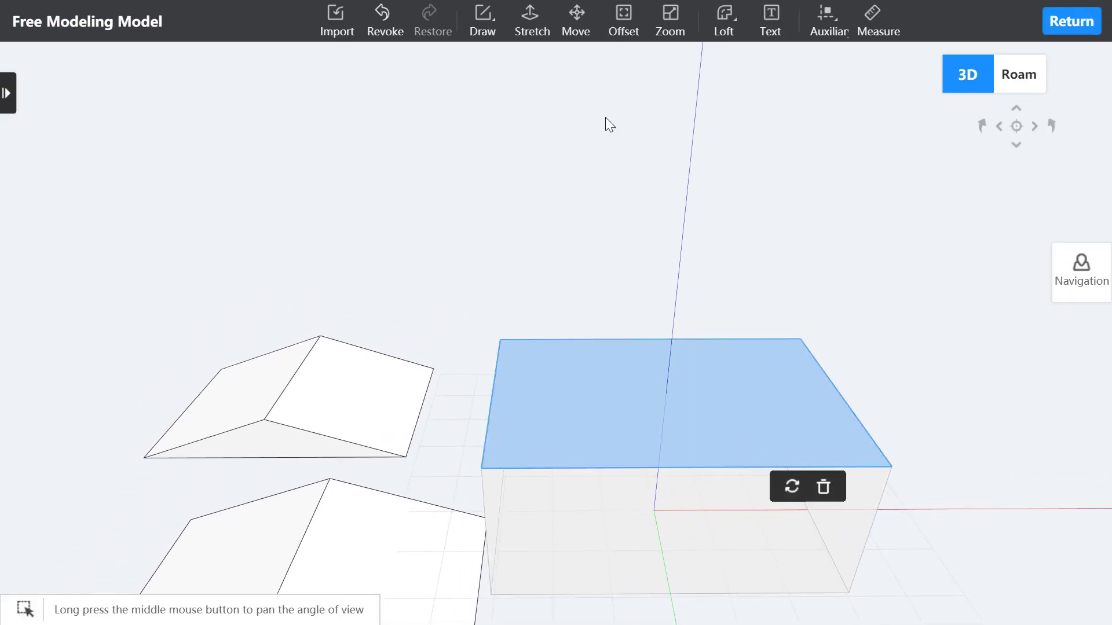
click(531, 19)
click(614, 383)
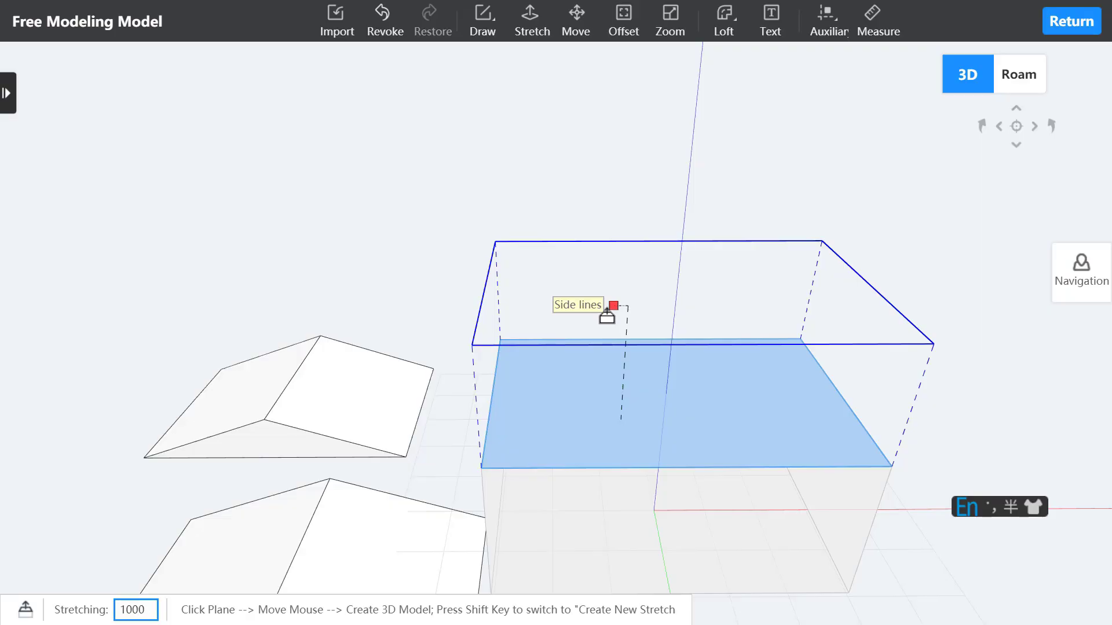
key(Return)
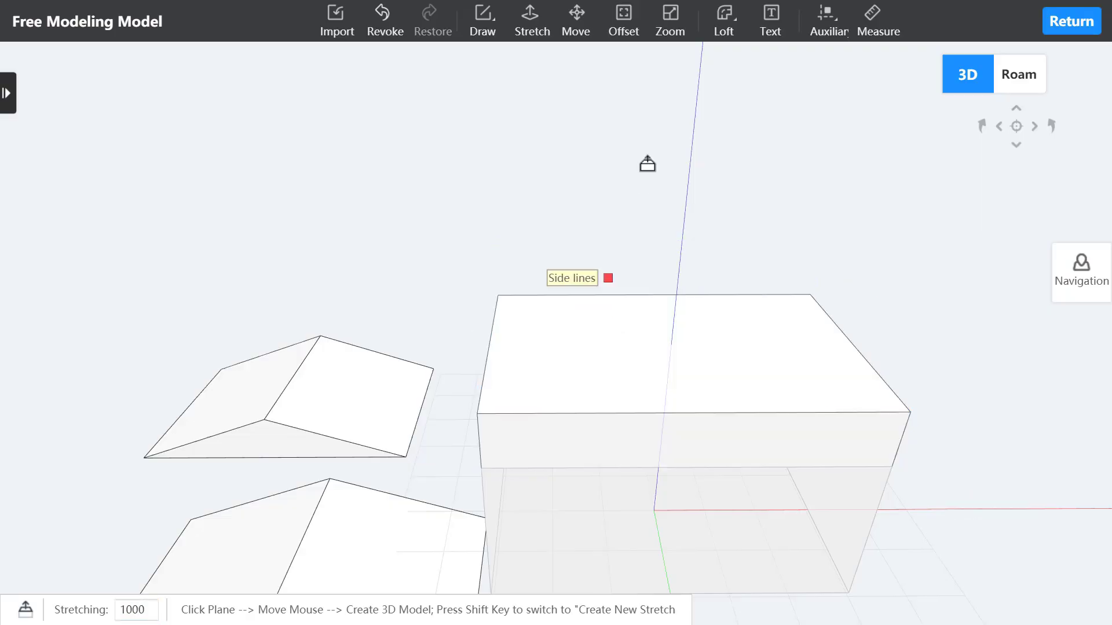
Step: Scale the block's top face inward by about 1199 so that all four sides slope
click(669, 21)
click(649, 339)
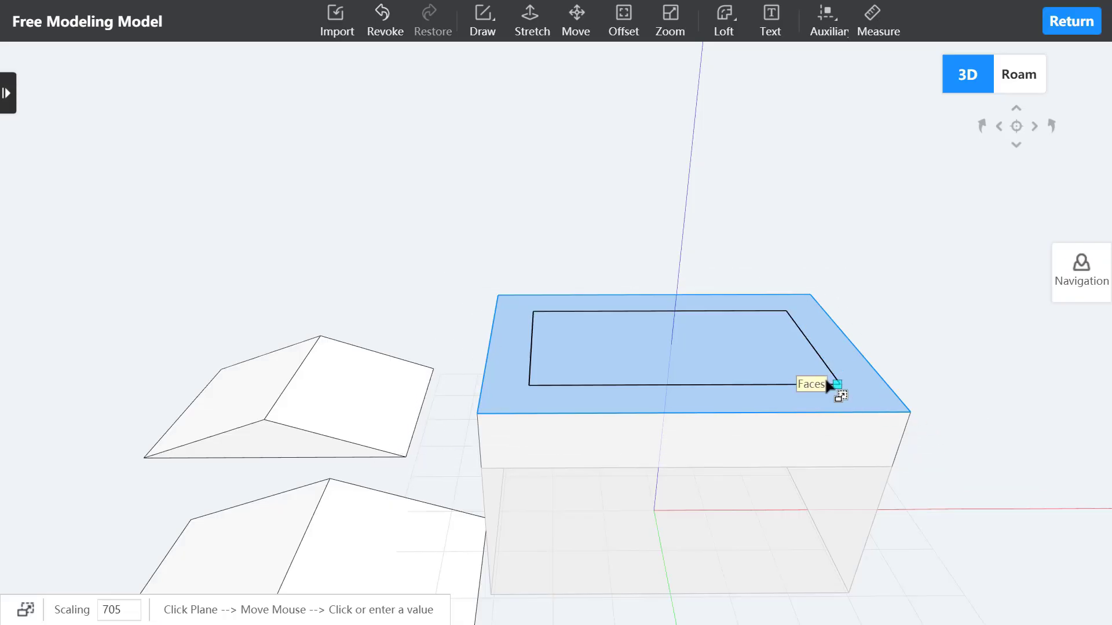
click(793, 364)
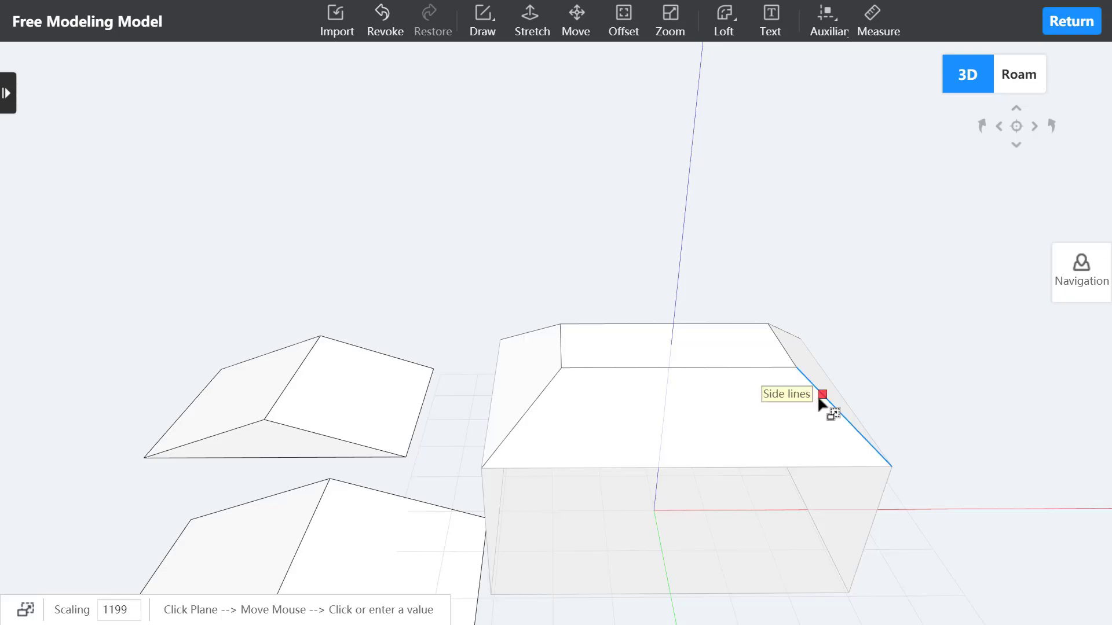
middle_drag(819, 400, 754, 445)
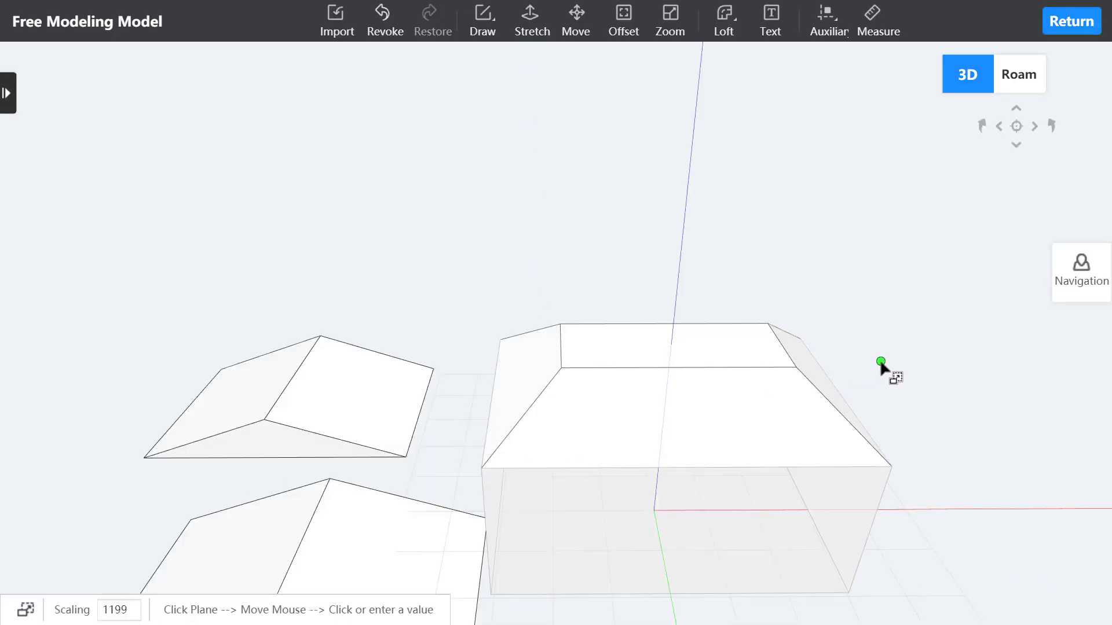
key(Escape)
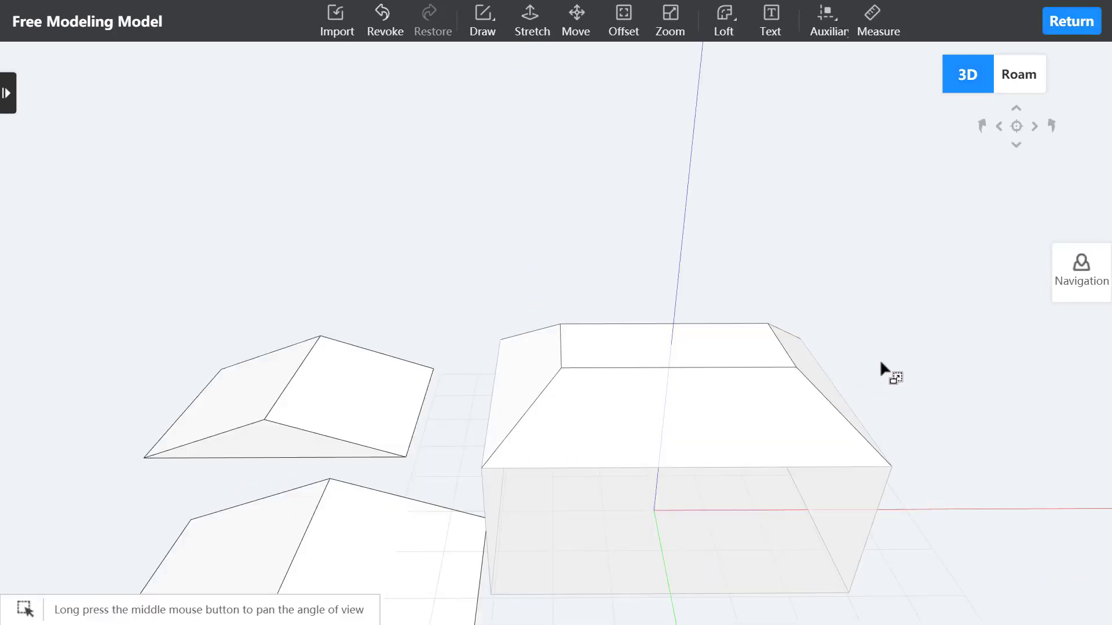
Step: Loft the decoration line profile ZSX-100 (22) around the edges of the roof block's front sloping face
mouse_move(721, 42)
click(627, 425)
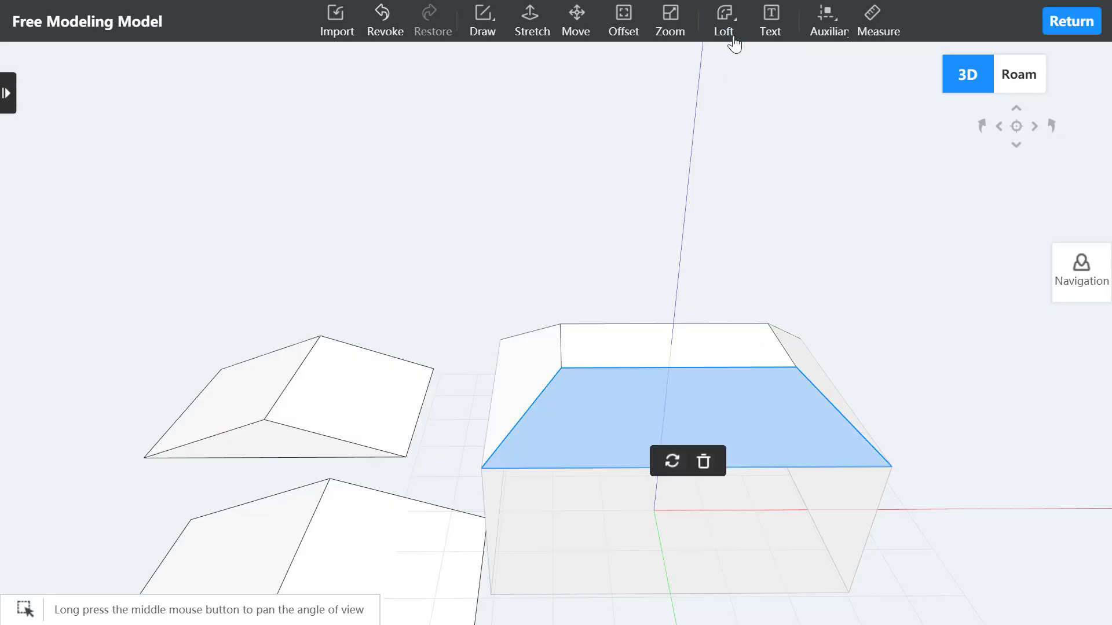
mouse_move(732, 37)
click(725, 67)
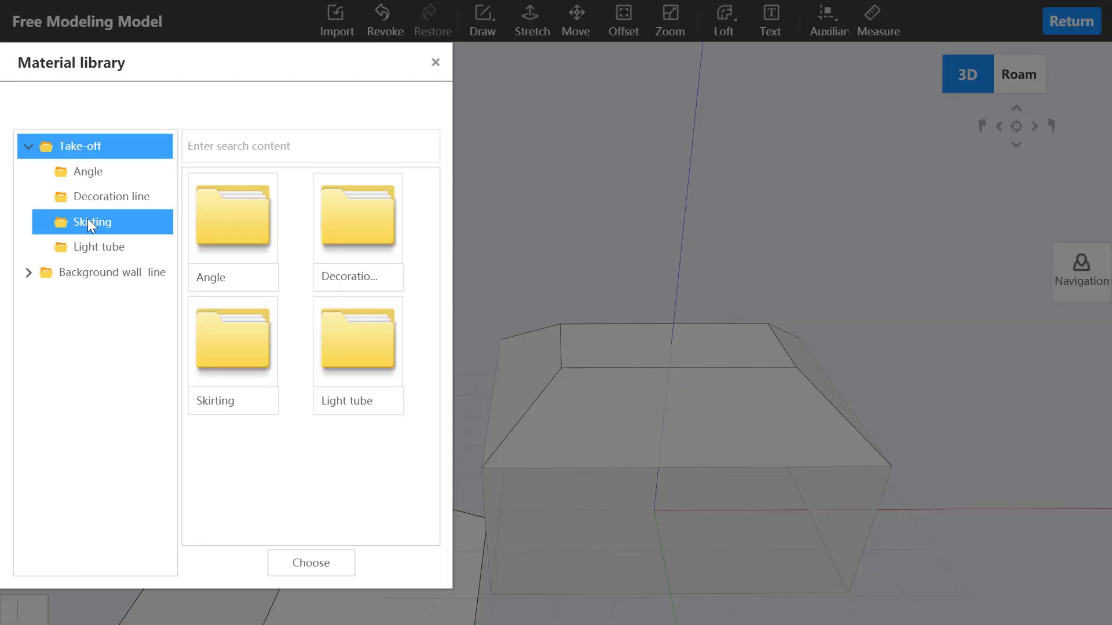
click(96, 200)
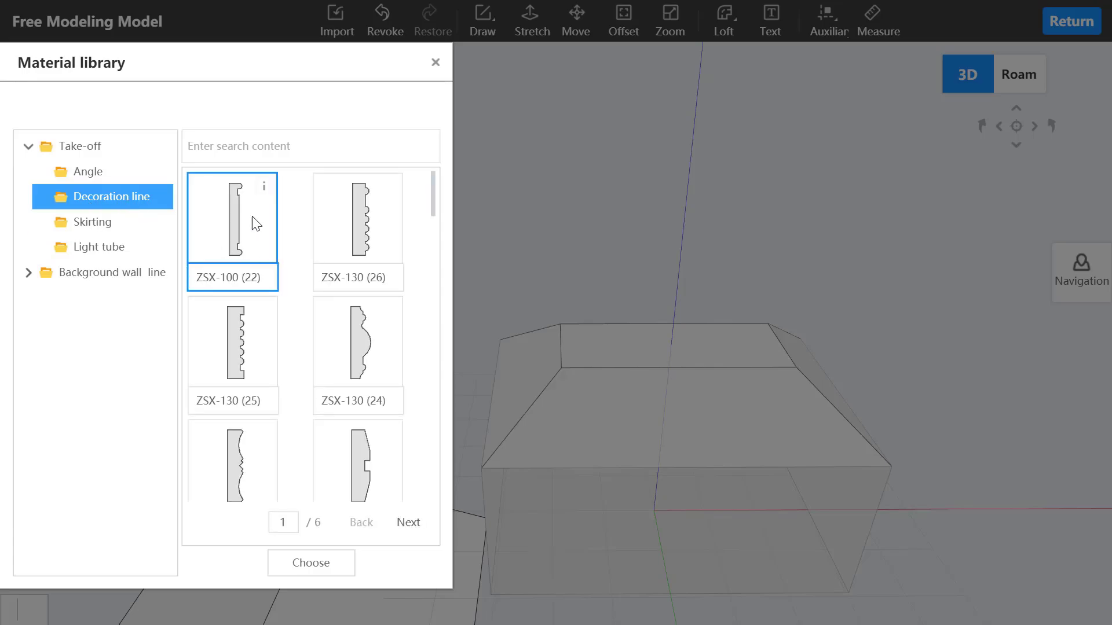
double_click(234, 228)
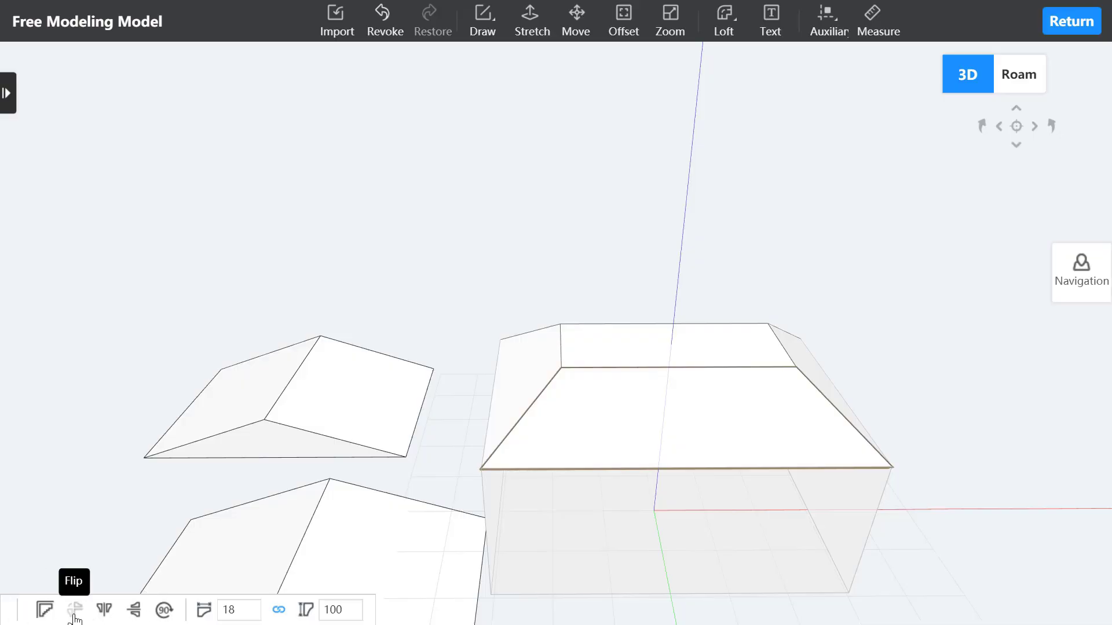
Step: Keep the chosen loft profile and set the decoration line's width to 60
click(44, 611)
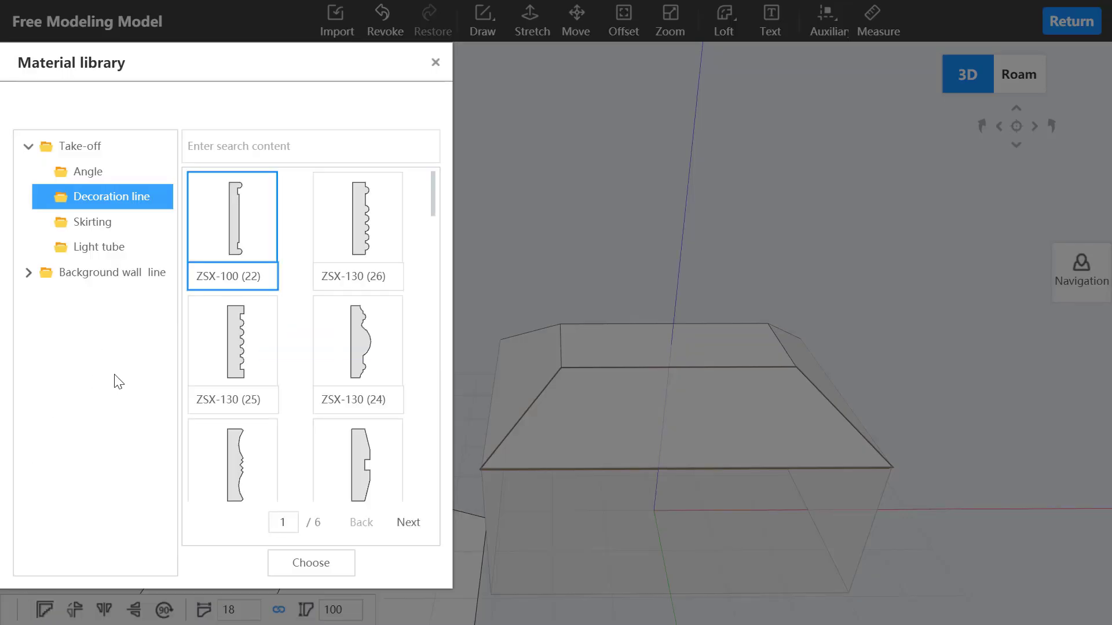
click(435, 65)
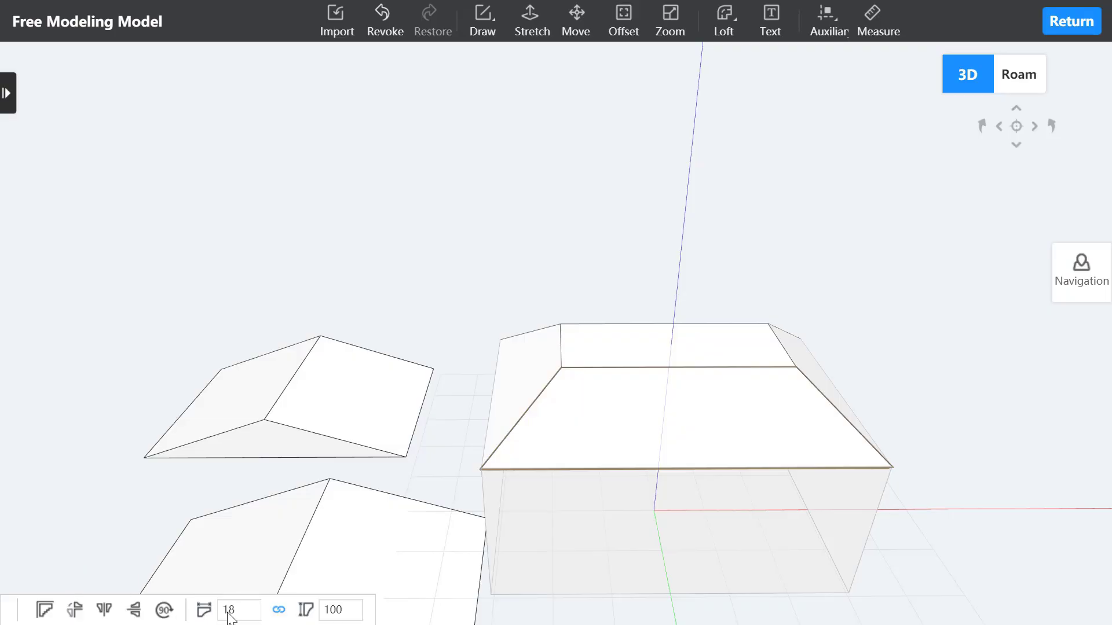
double_click(249, 611)
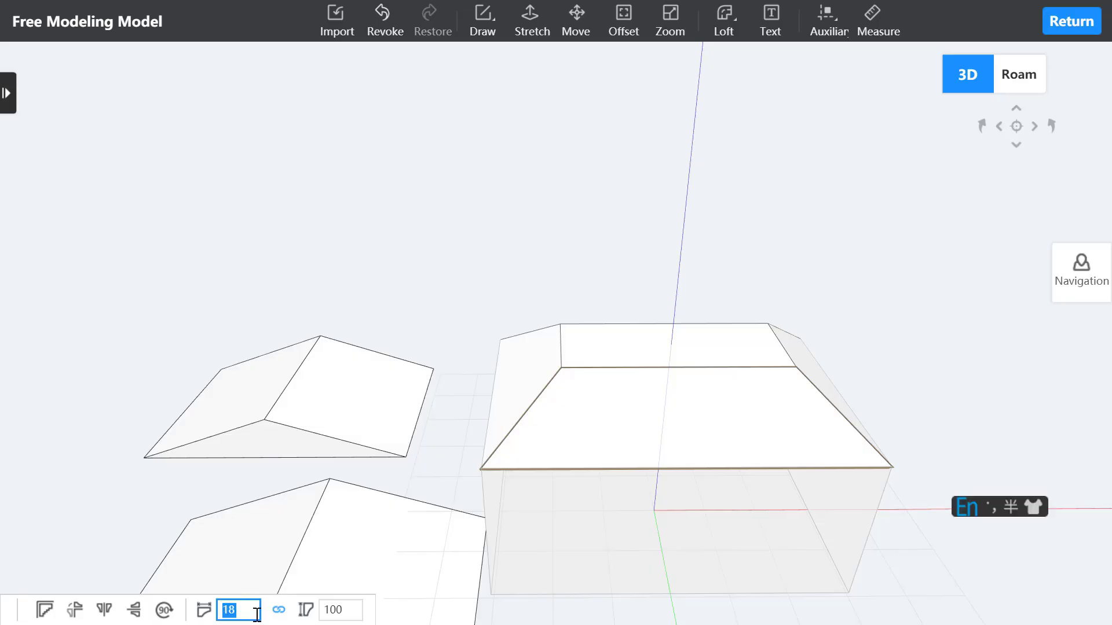
text(60)
key(Return)
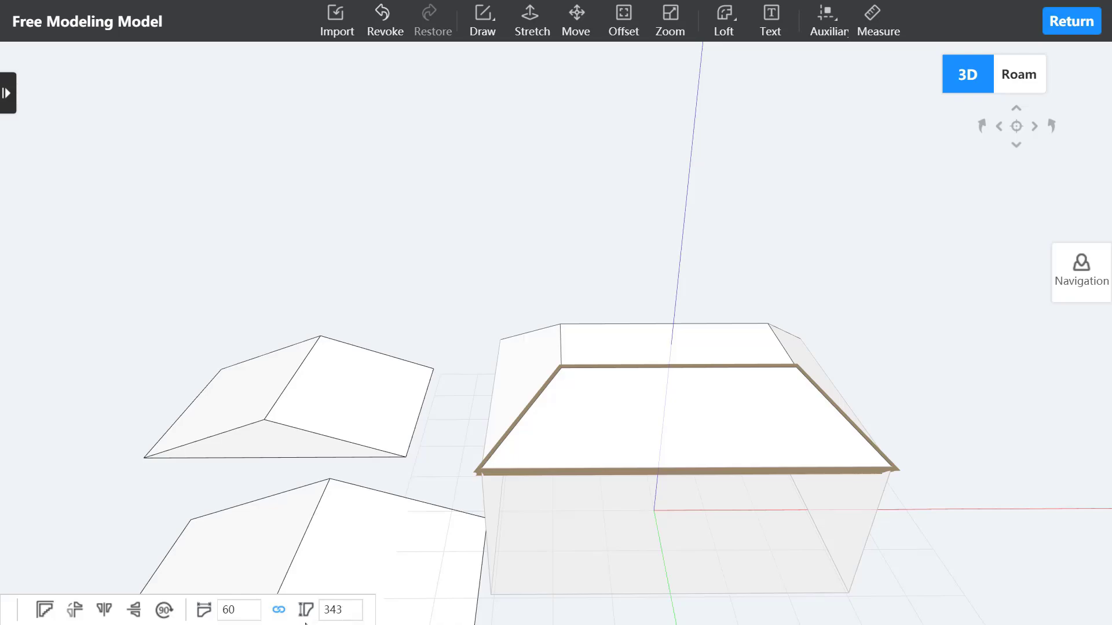
Step: Unlink the front face decoration line's width and height proportions and set its height to 60
click(279, 610)
drag(348, 611, 318, 606)
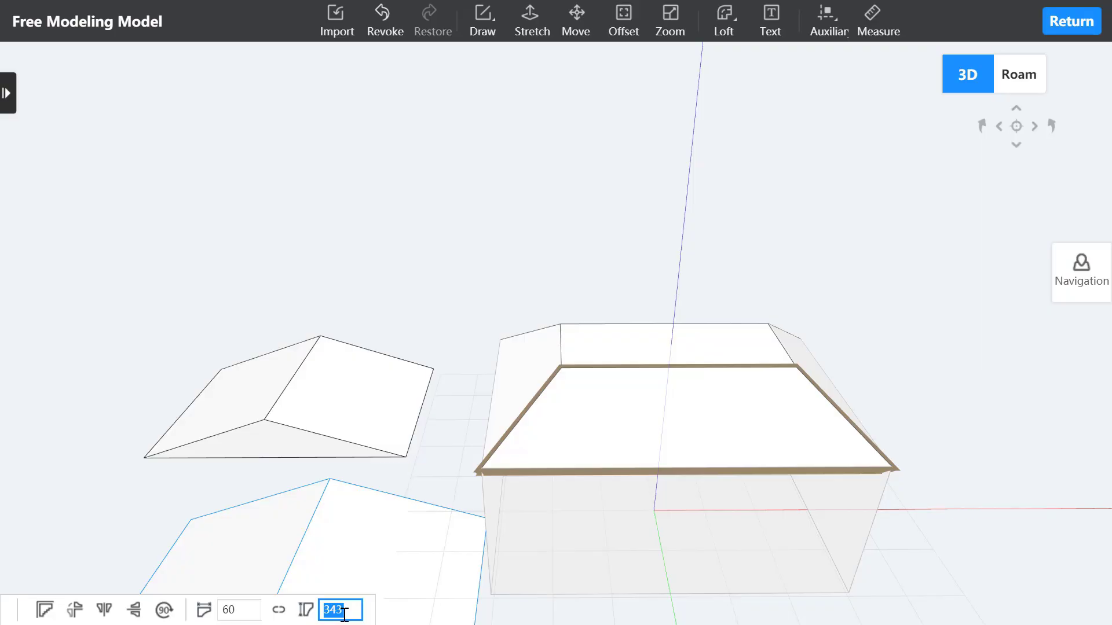
text(60)
key(Return)
Step: Trace a loft path around the corners of the roof block's top face and pick the decoration line profile ZSX-130 (26)
click(723, 21)
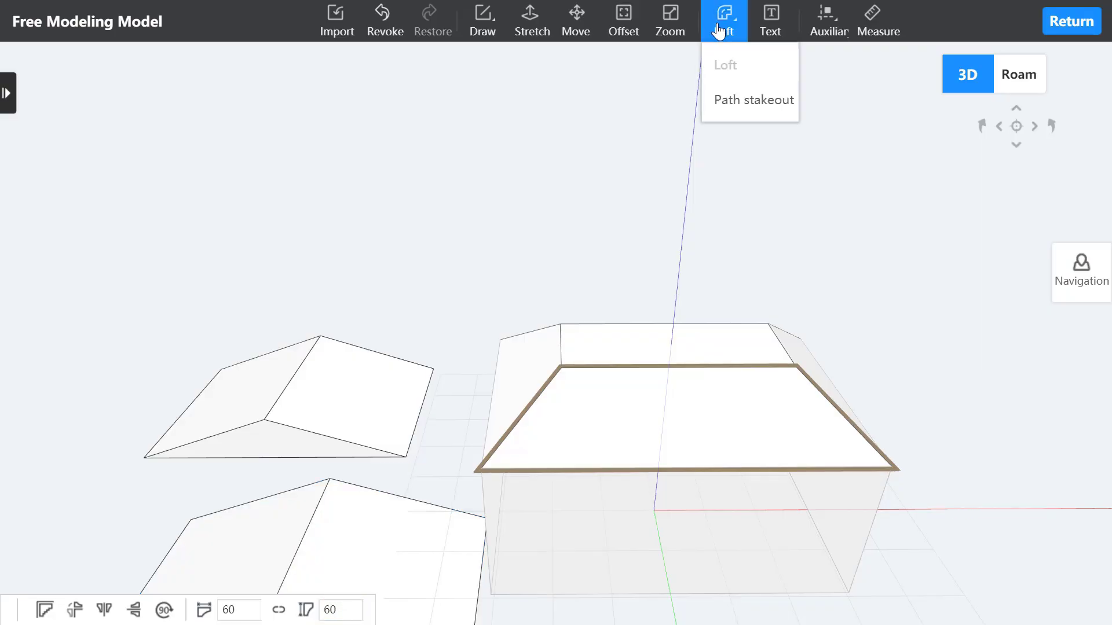
click(747, 100)
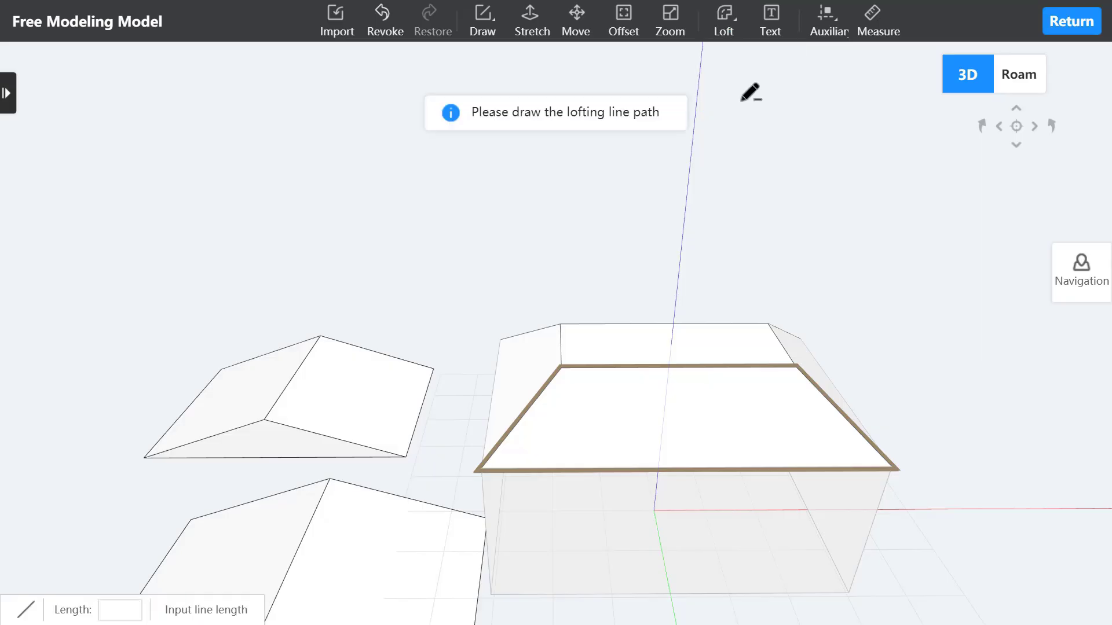
click(562, 368)
click(796, 366)
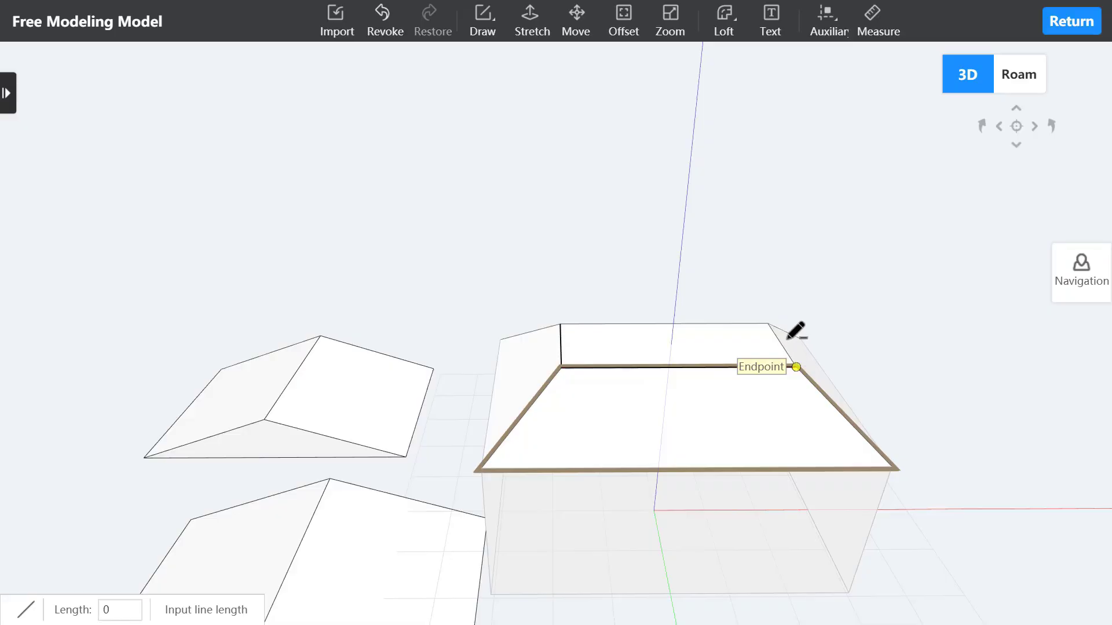
click(768, 322)
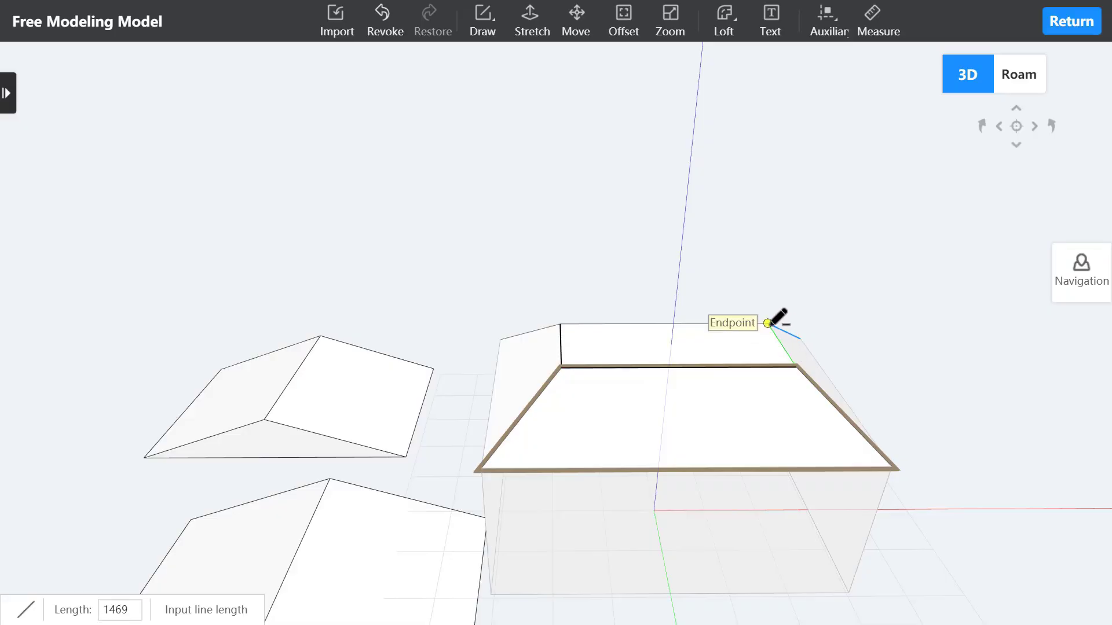
click(560, 323)
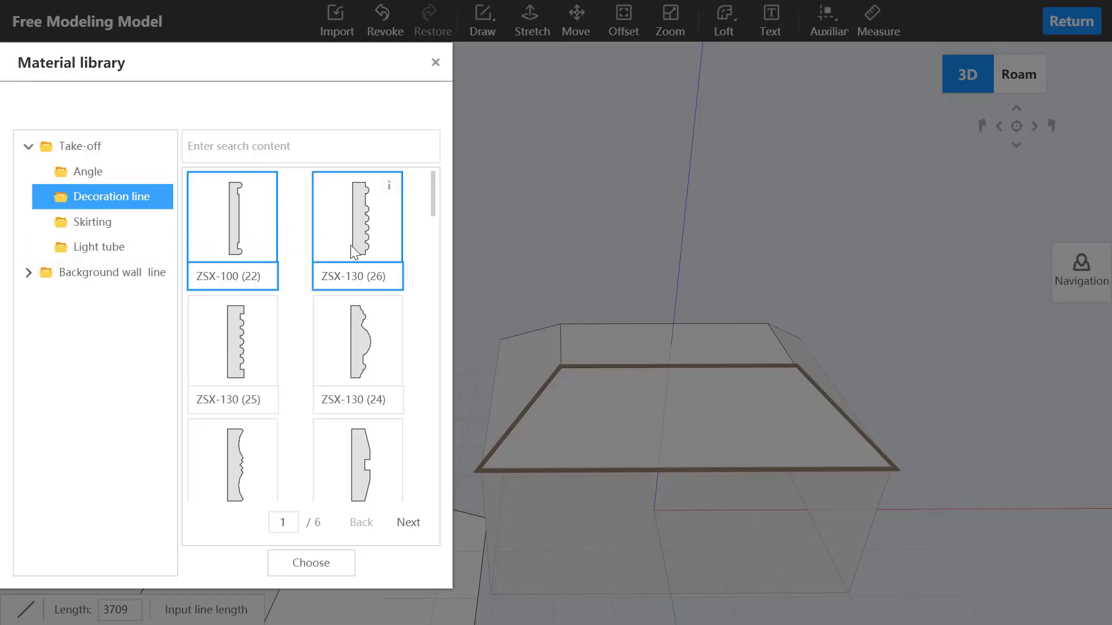
click(366, 248)
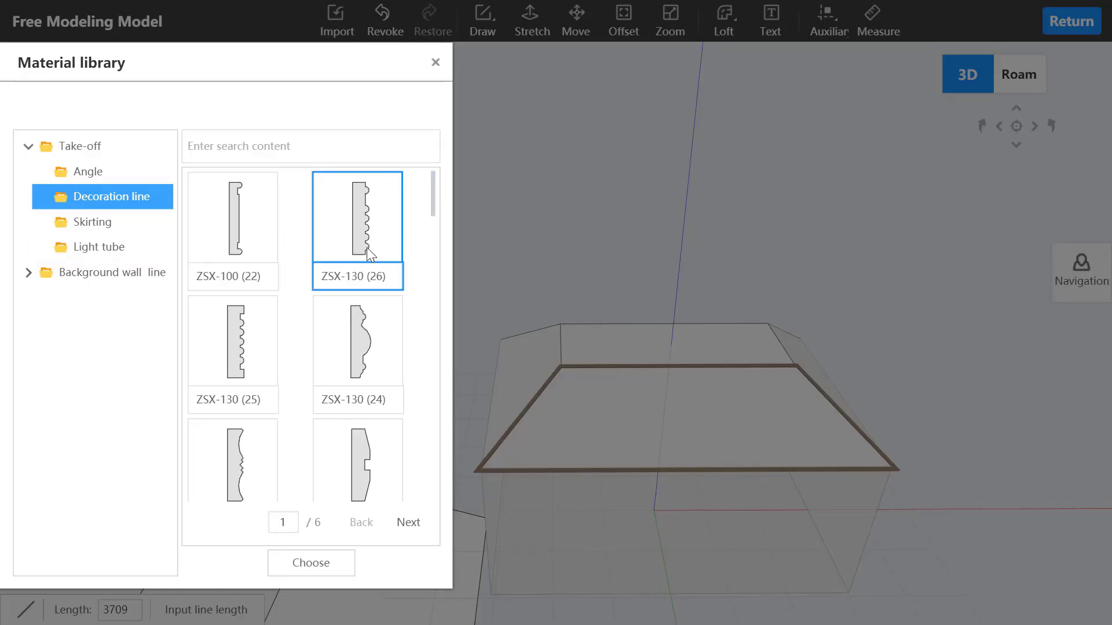